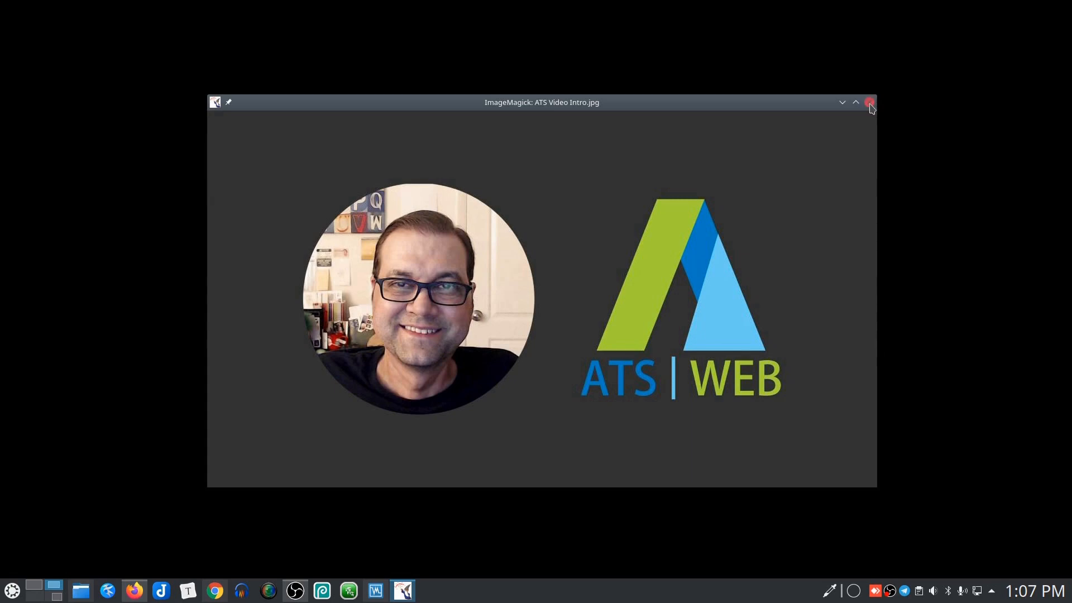
Close the intro image, switch to Chrome, and review the Duplicator plugin page's description, ratings, overview and migration sections on WordPress.org.
left_click(869, 102)
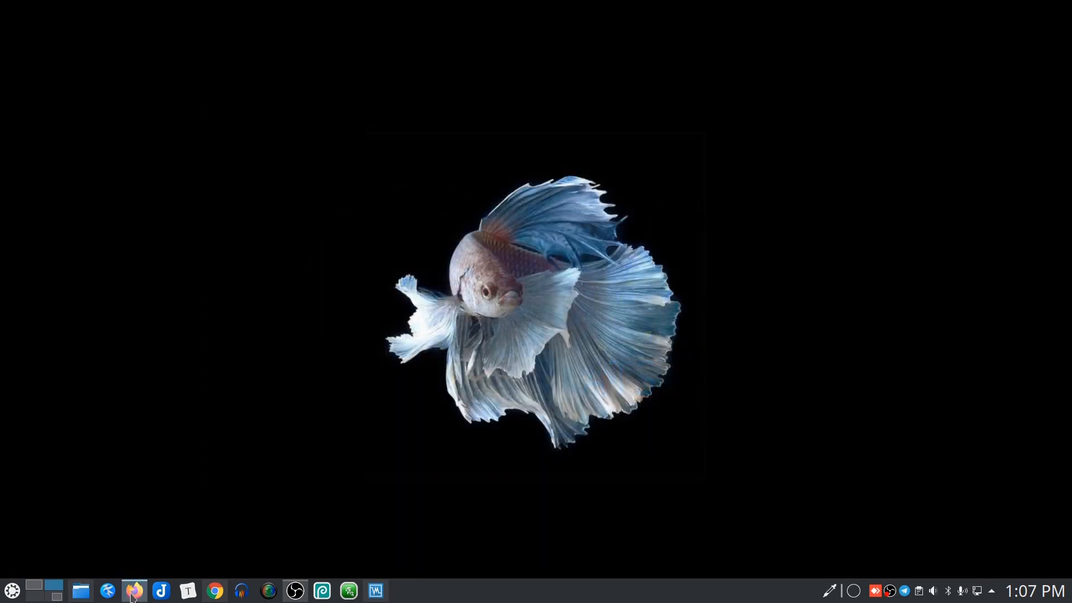
left_click(215, 591)
scroll(93, 249, "down", 5)
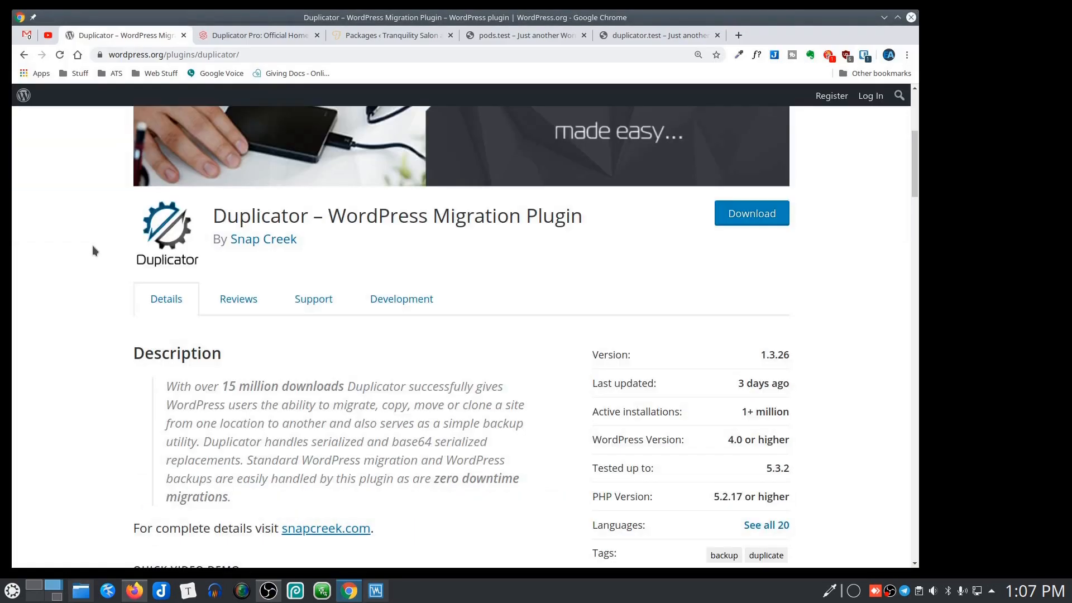
scroll(93, 248, "up", 5)
scroll(90, 251, "down", 5)
scroll(514, 238, "down", 3)
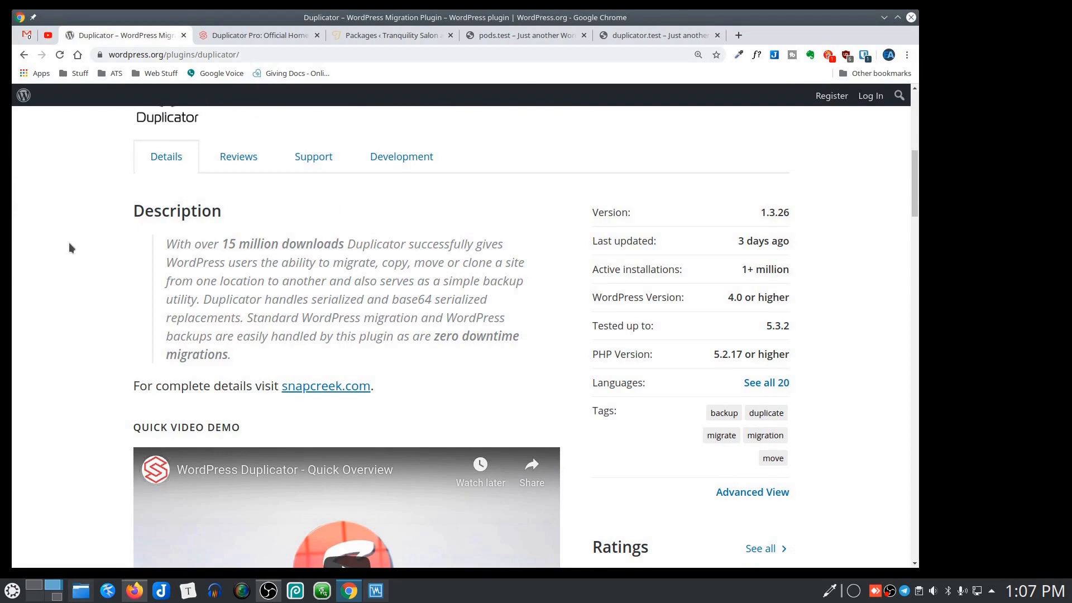
scroll(69, 242, "down", 3)
scroll(68, 242, "down", 3)
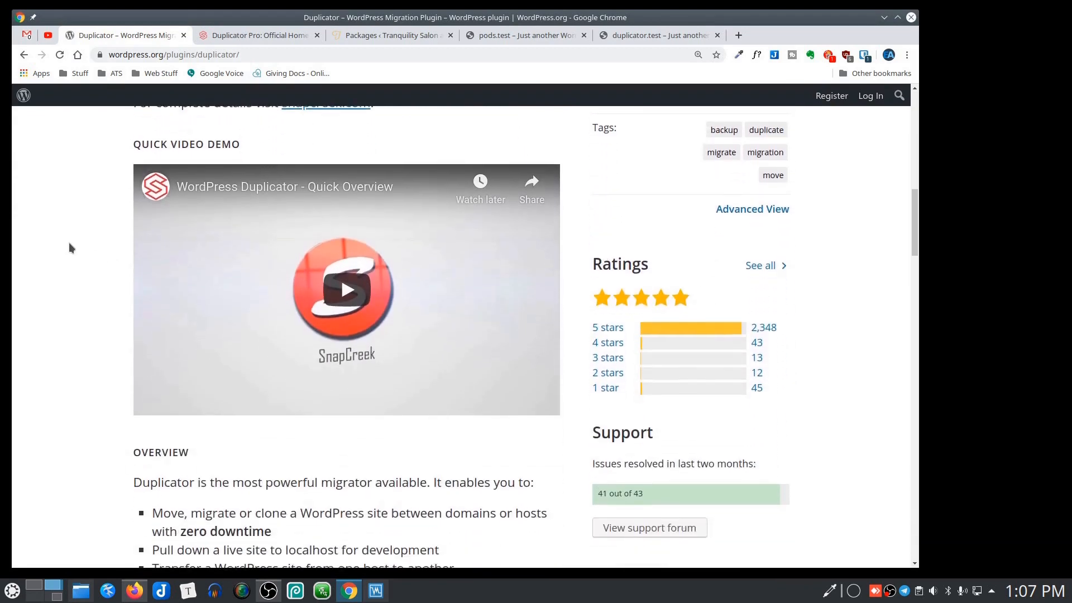
scroll(69, 242, "down", 5)
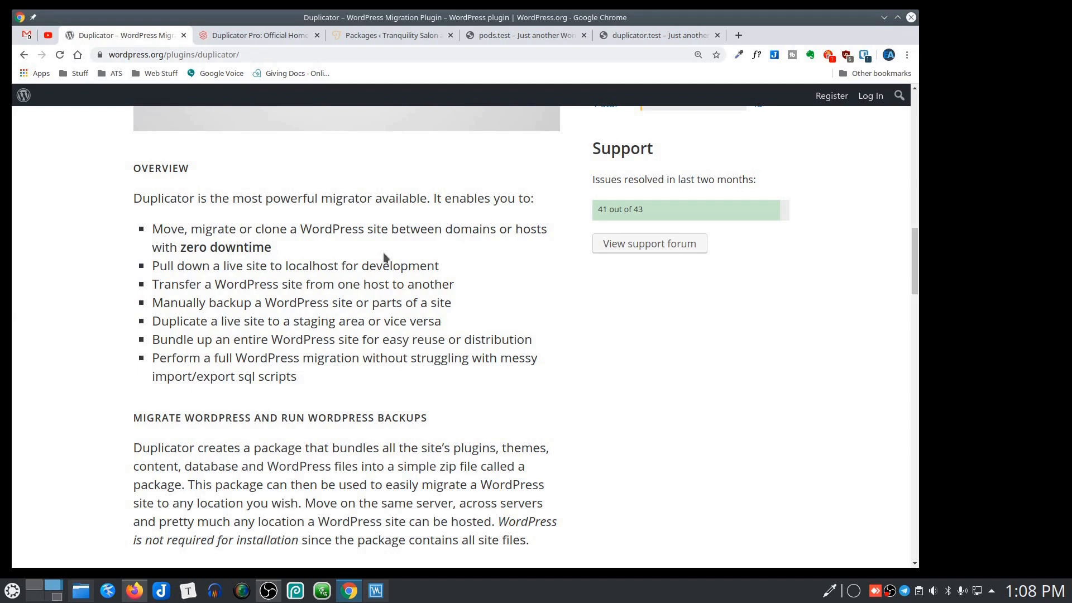
scroll(391, 254, "down", 3)
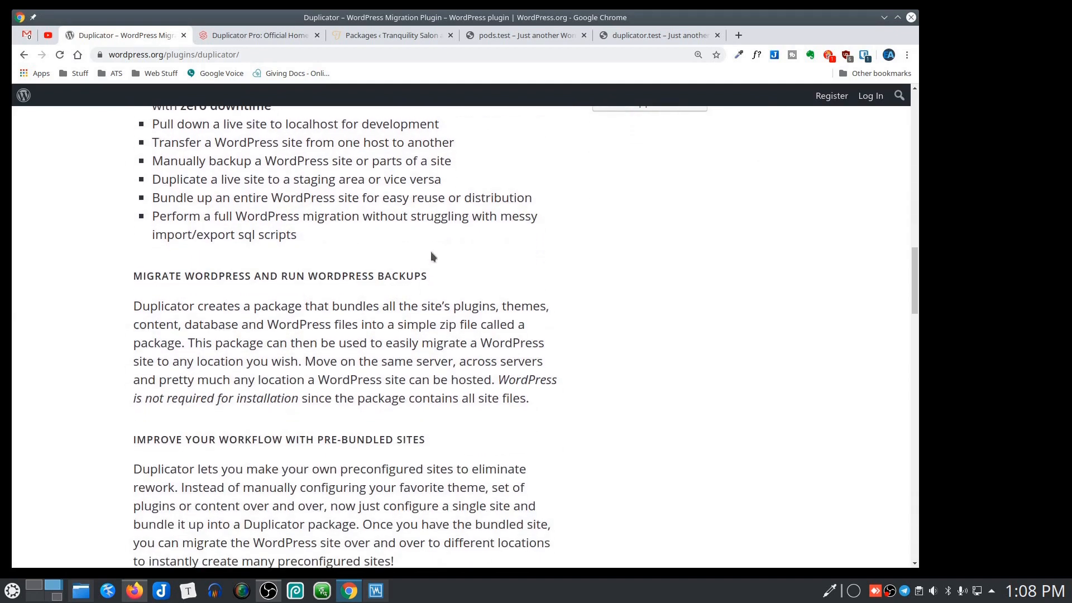
scroll(247, 341, "up", 3)
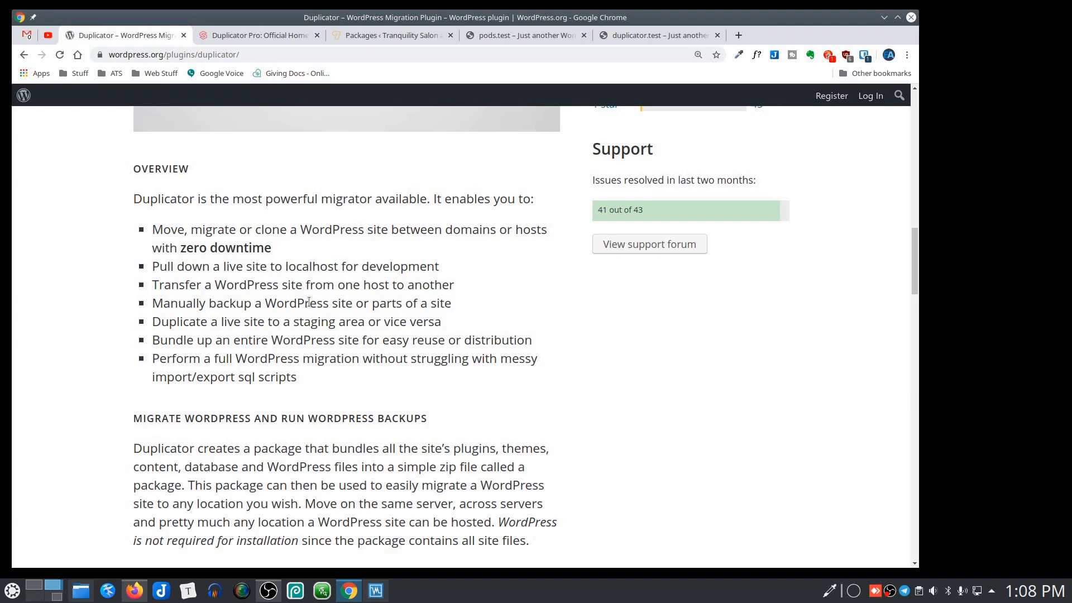
scroll(308, 302, "down", 2)
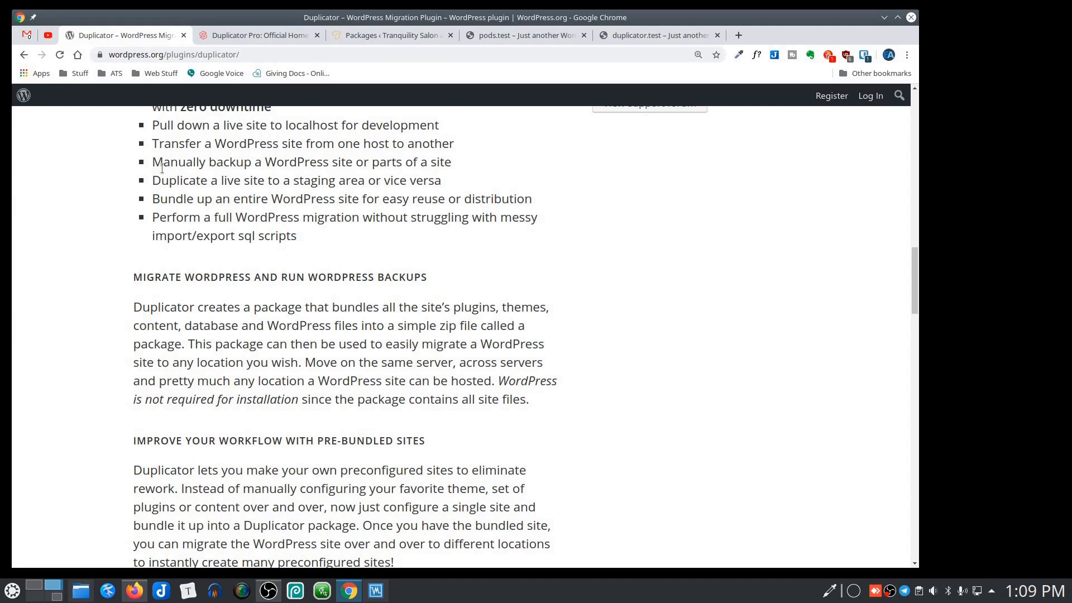
scroll(516, 255, "down", 3)
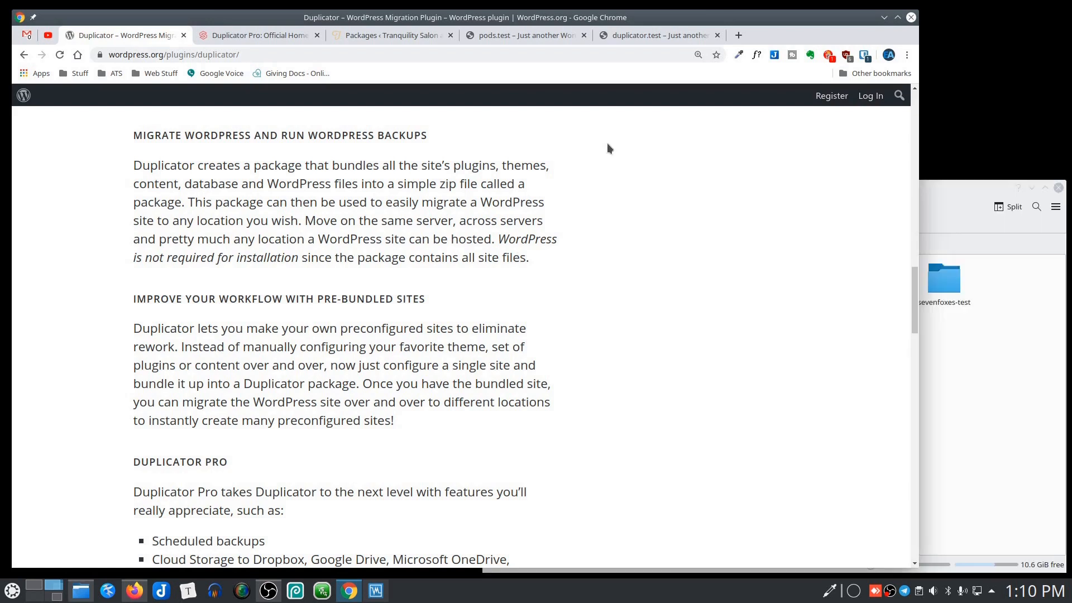
Switch to the Dolphin file manager and open the wordpress folder inside pods-test on ubuntu-local-web.
left_click(956, 377)
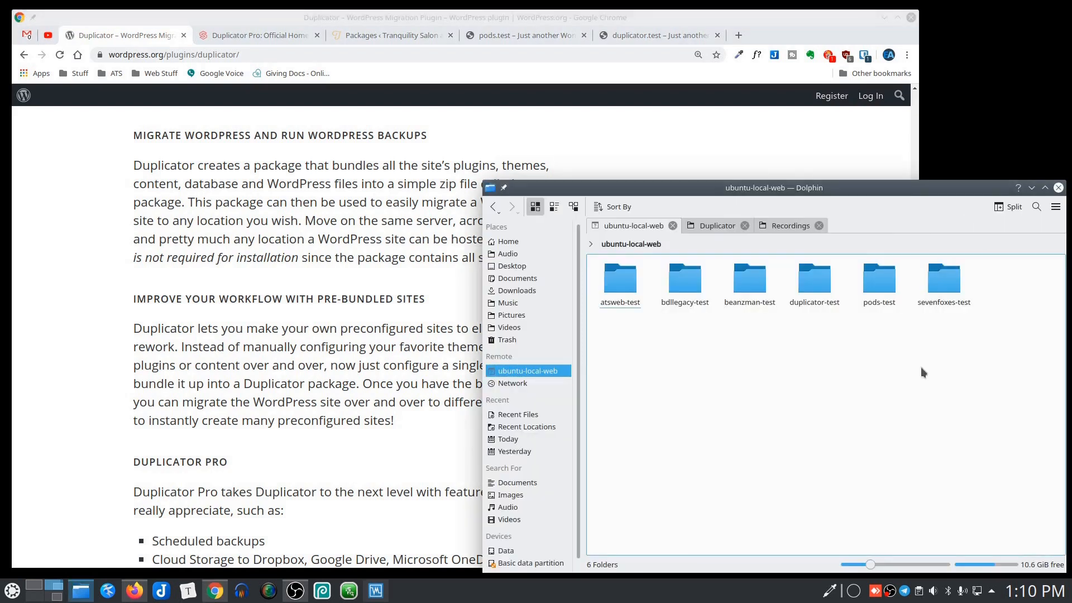
left_click(869, 301)
left_click(685, 286)
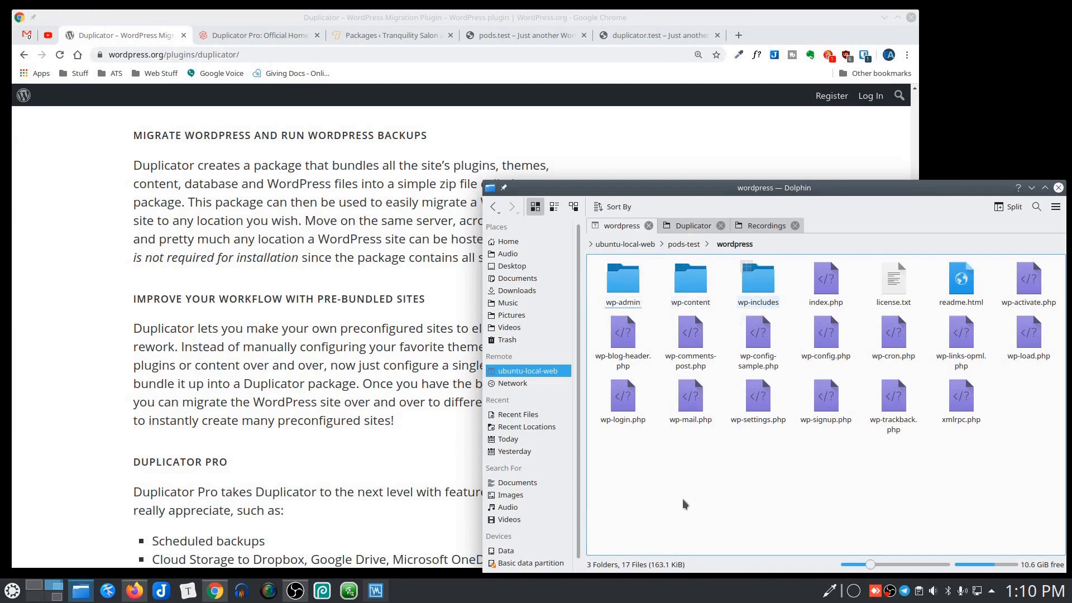
Create a folder named hosted in the pods-test wordpress folder and look inside it before returning to the parent folder.
right_click(685, 472)
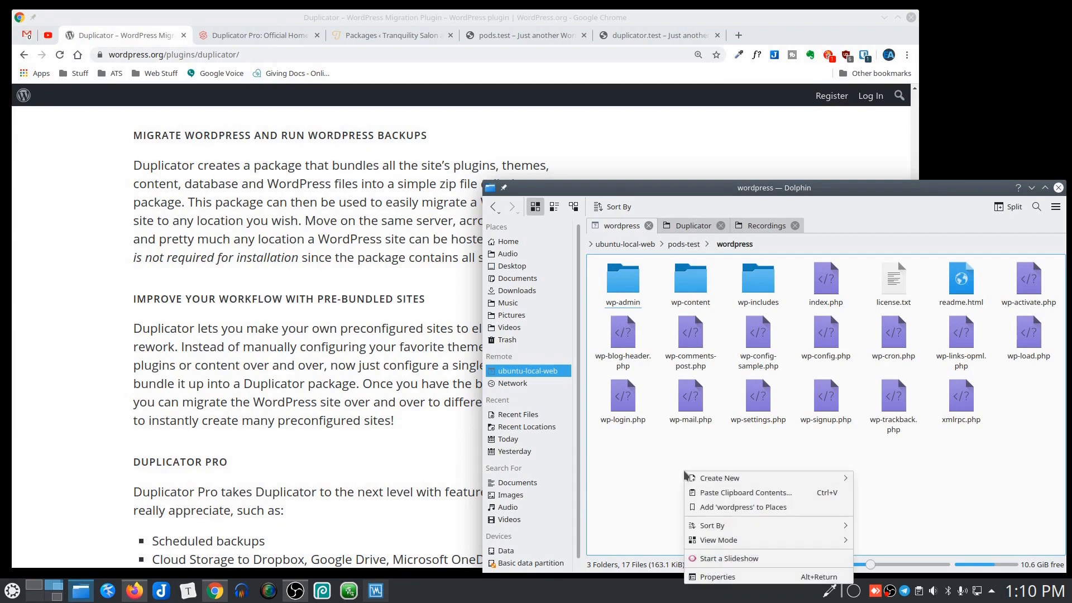
left_click(679, 463)
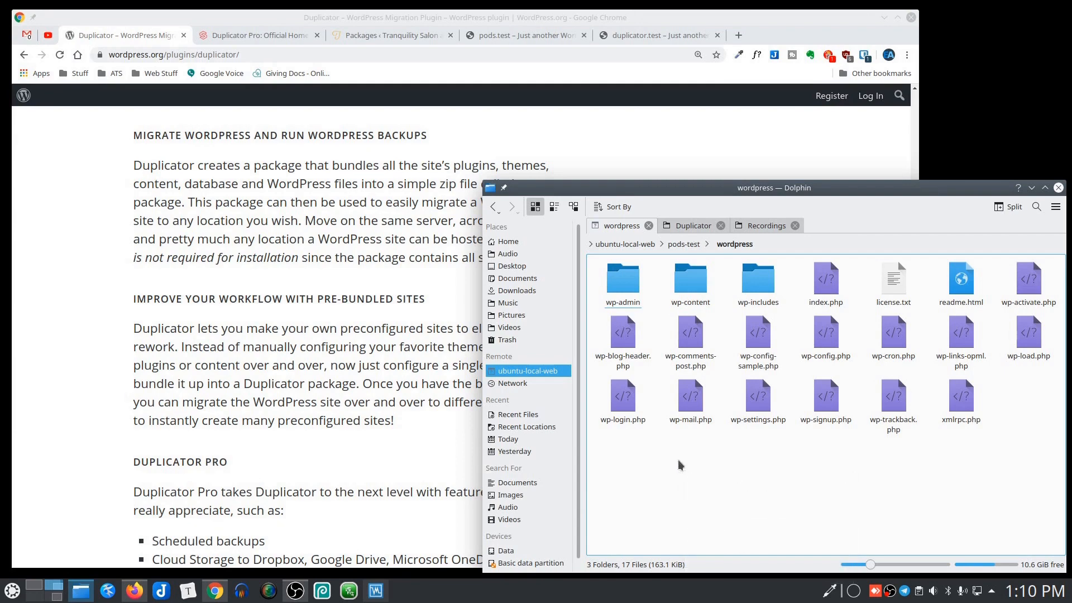
key("F10")
type("hosted")
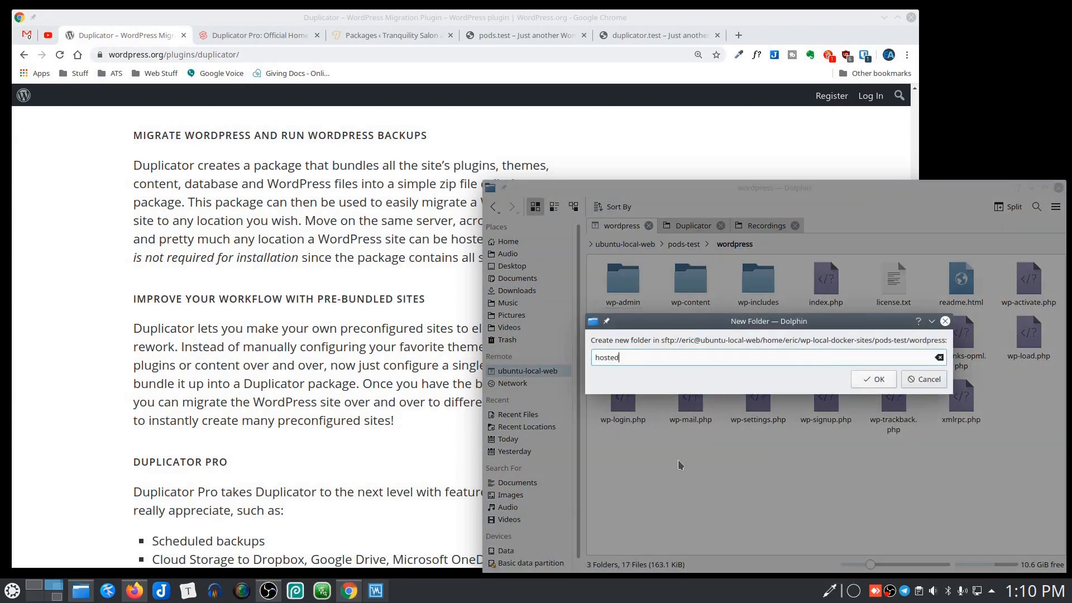
key("Return")
left_click(663, 468)
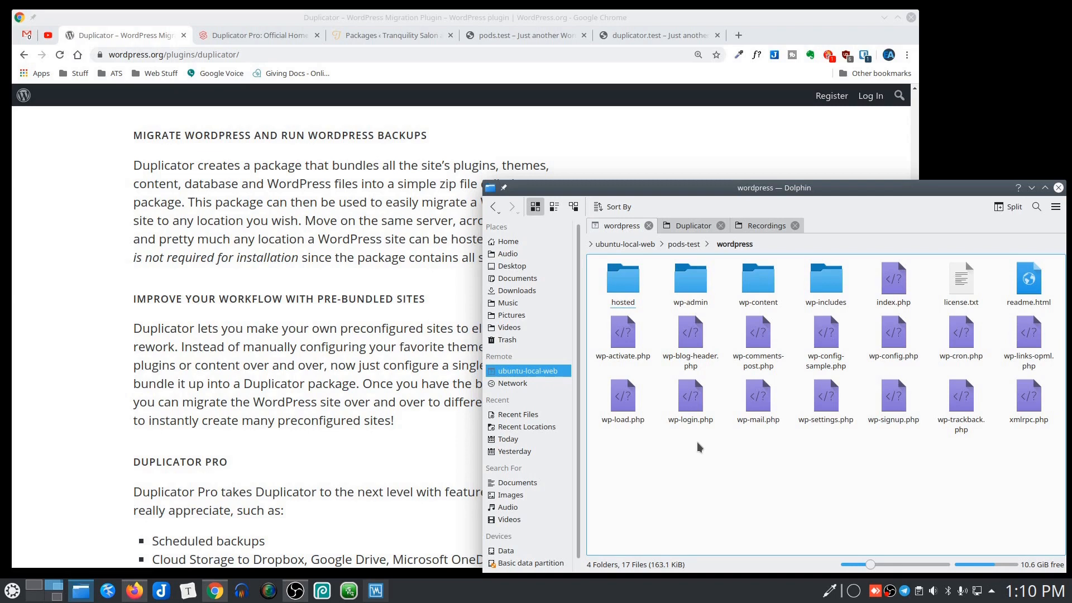
key("Return")
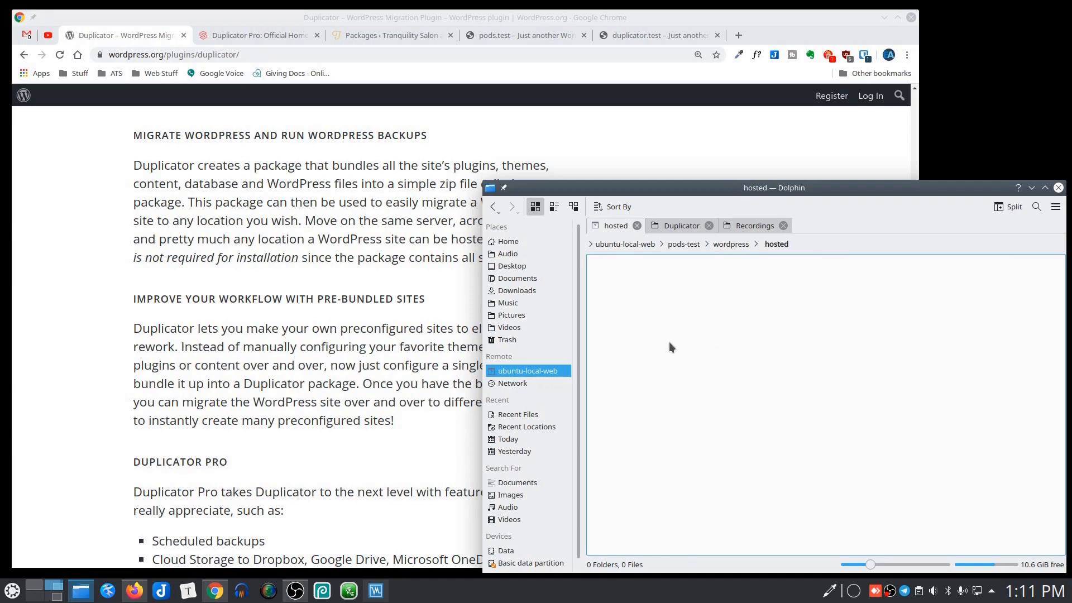
key("BackSpace")
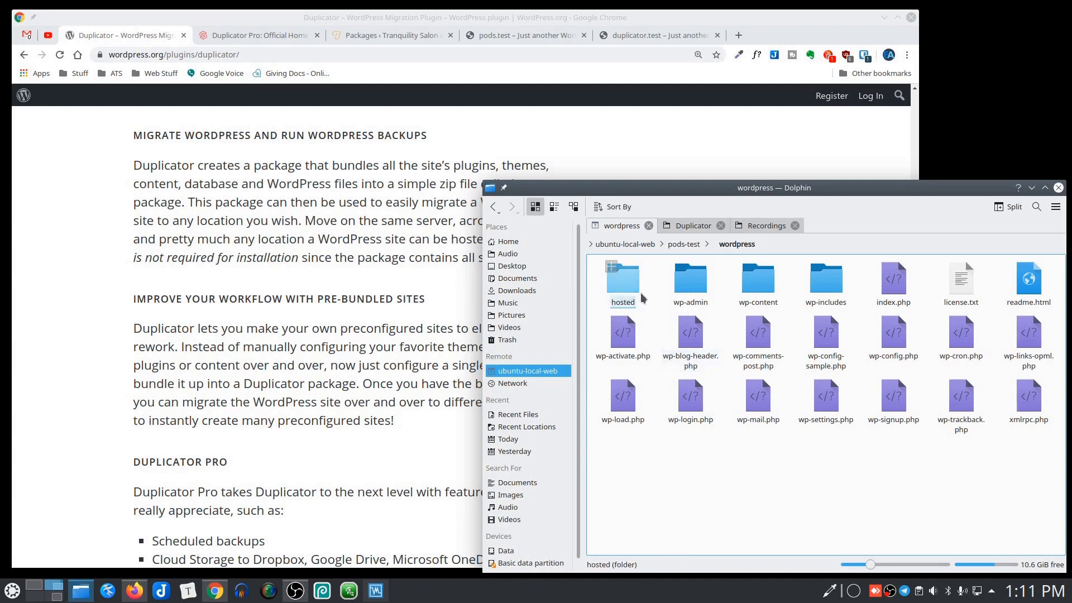
Switch back to Chrome and review the Duplicator Pro features and disclaimer on the plugin page.
left_click(76, 293)
scroll(76, 293, "down", 5)
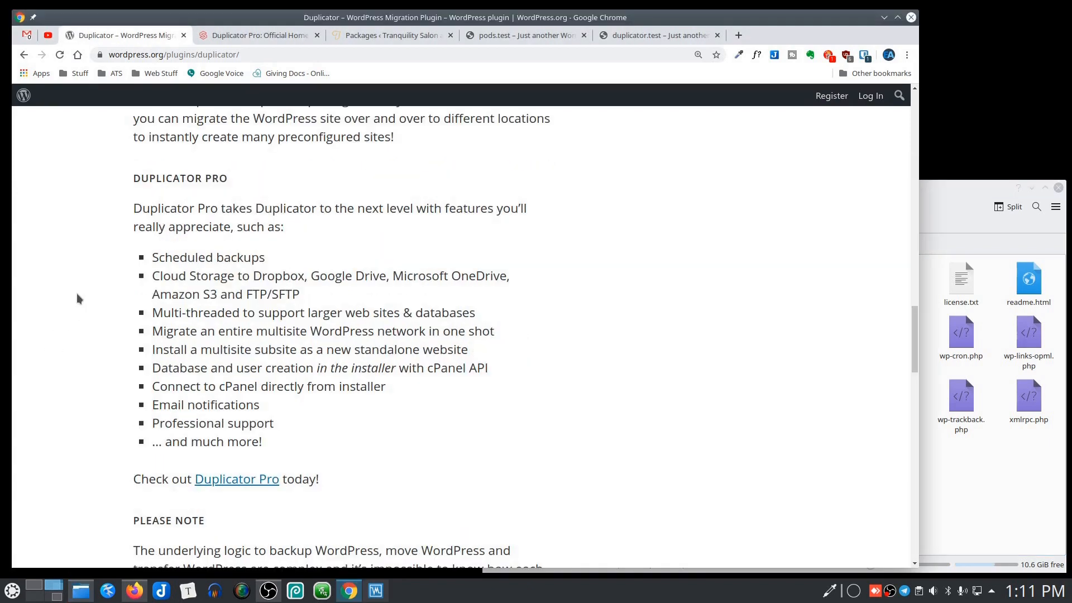
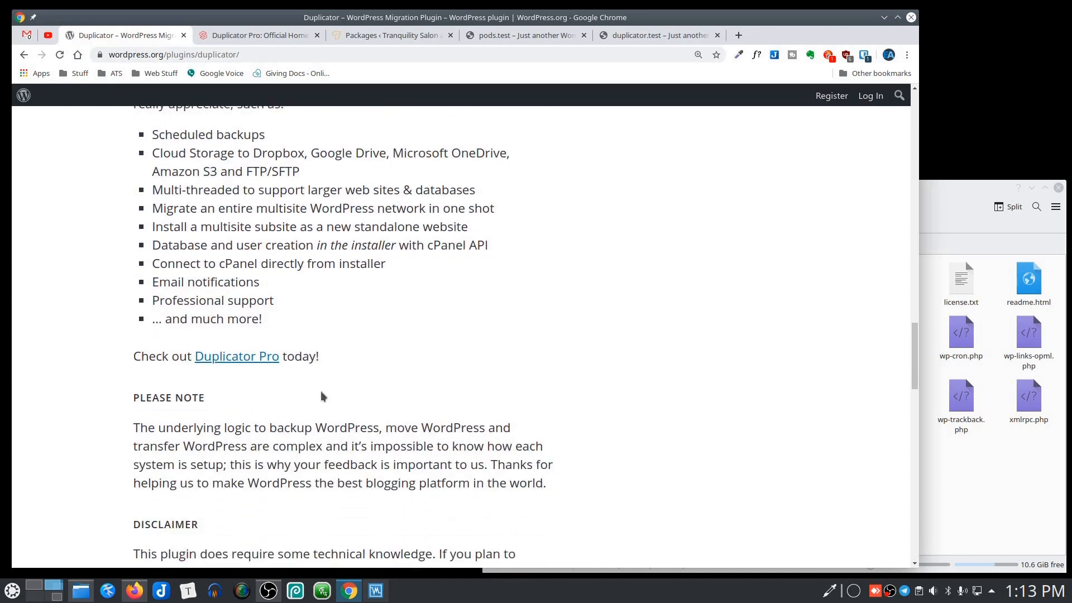
scroll(222, 209, "down", 5)
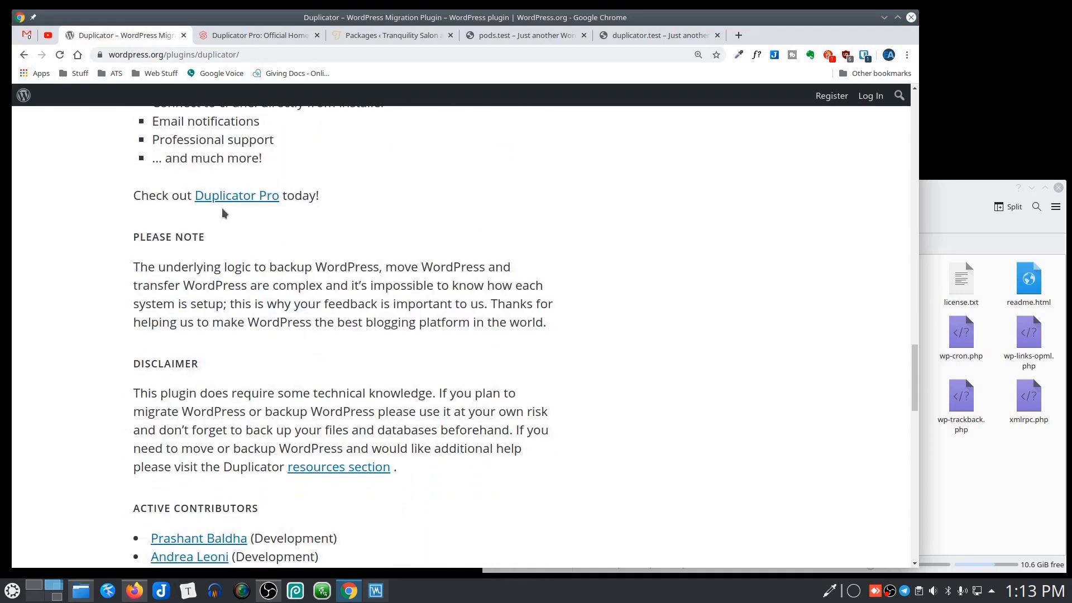
Examine the Gold, Business, Freelancer and Personal plans on Snap Creek's Duplicator Pro pricing page, and return to the plugin page.
left_click(251, 36)
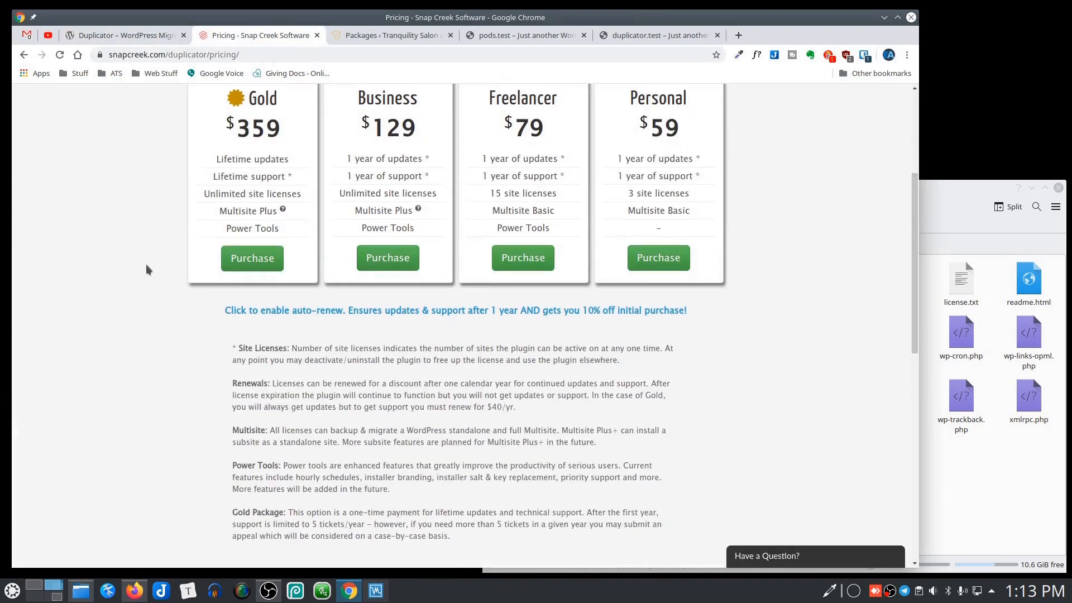
scroll(133, 264, "up", 8)
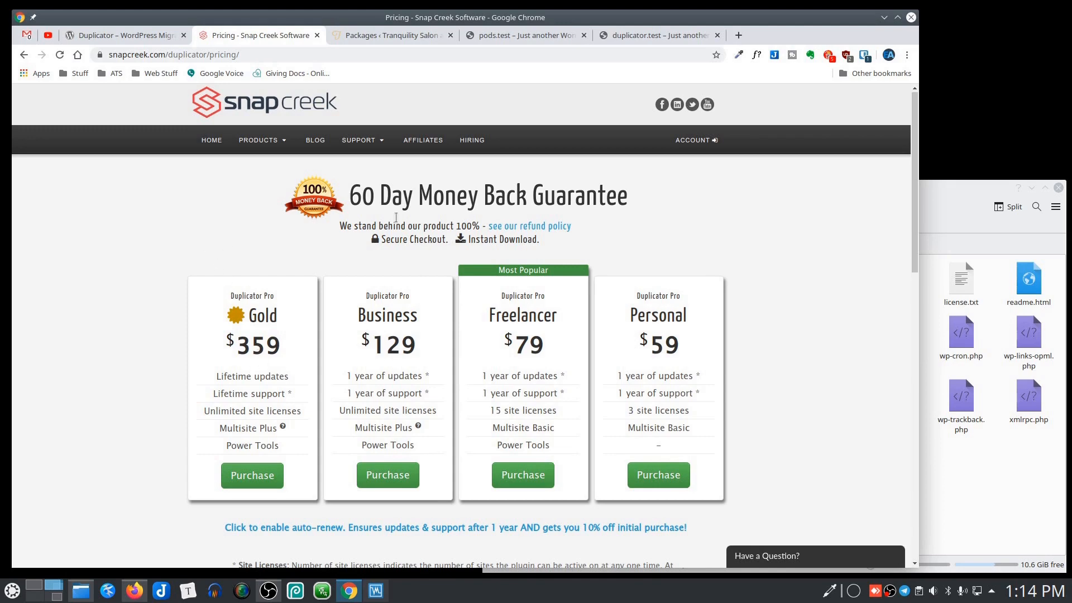
key("ctrl+shift+Tab")
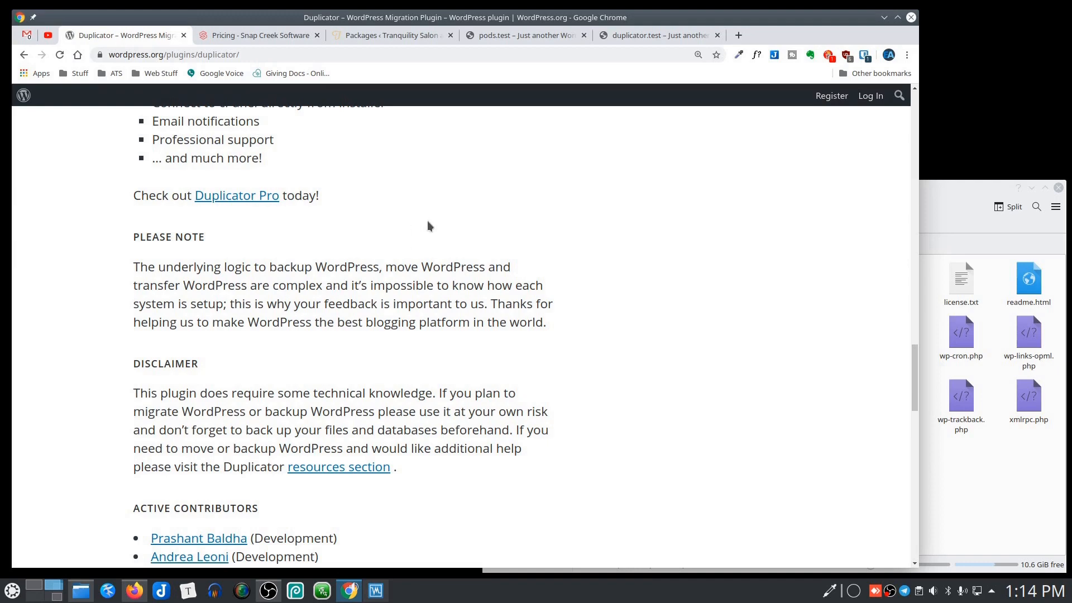
Open the pods.test site and look over its front page content and navigation.
left_click(533, 35)
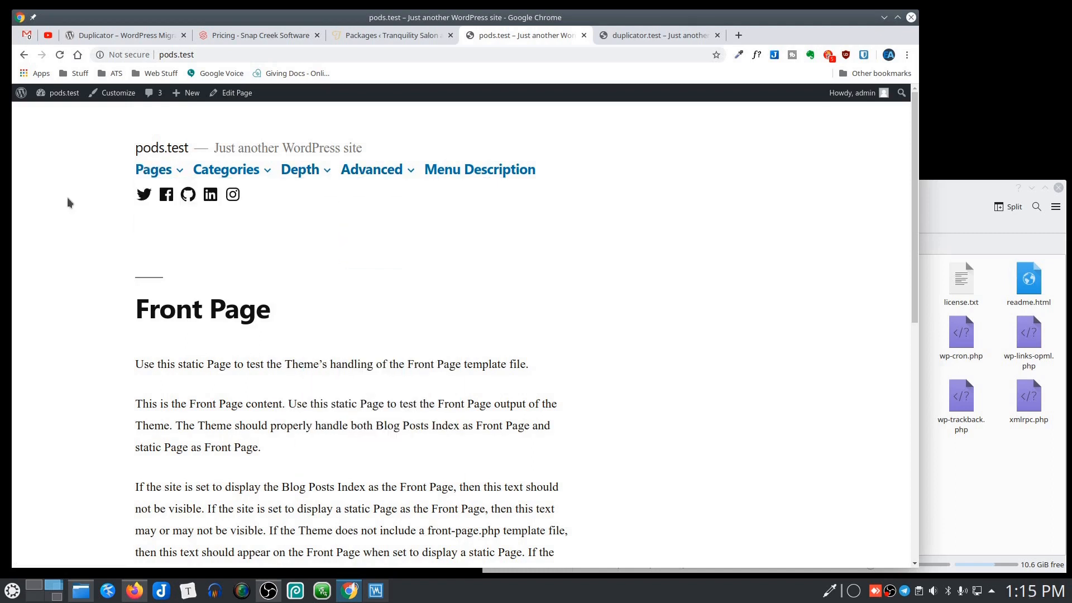
mouse_move(153, 170)
scroll(527, 380, "down", 8)
scroll(526, 380, "up", 8)
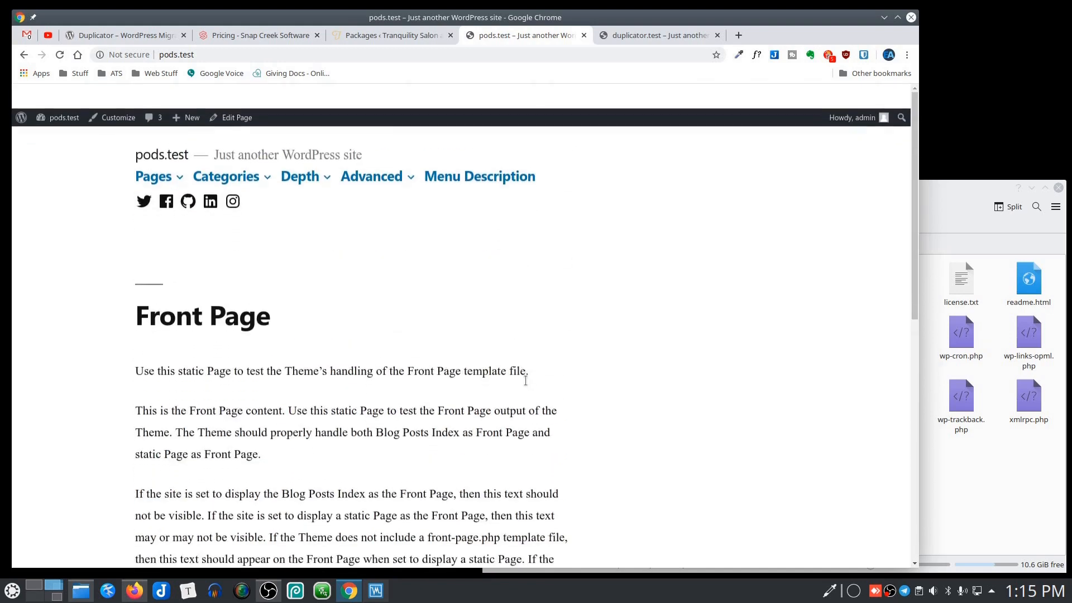
In the pods.test admin, search for the duplicator plugin, then install and activate Duplicator – WordPress Migration Plugin by Snap Creek.
left_click(61, 92)
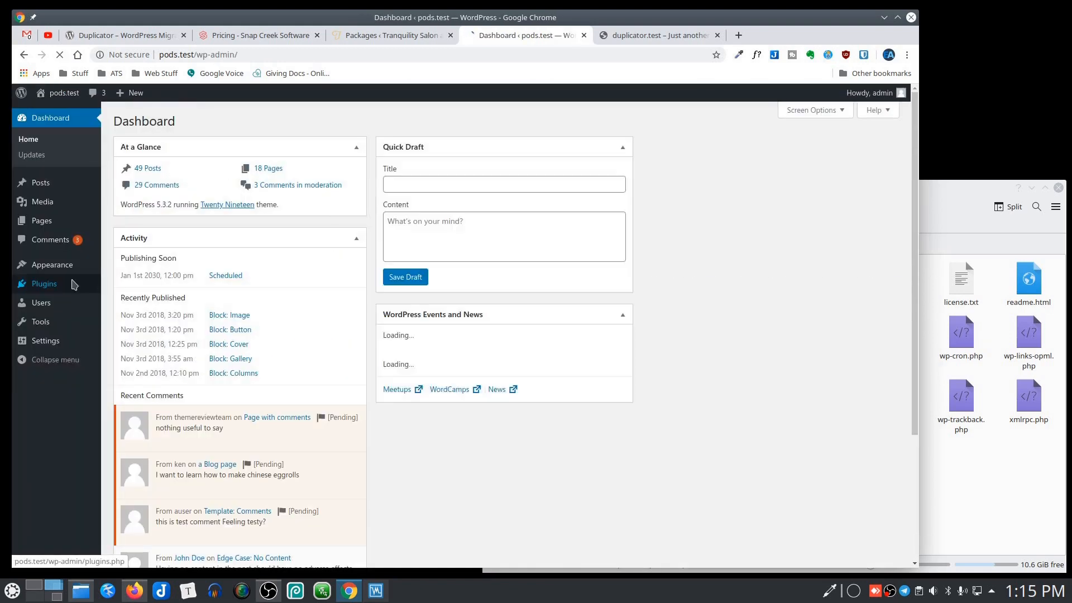
left_click(134, 285)
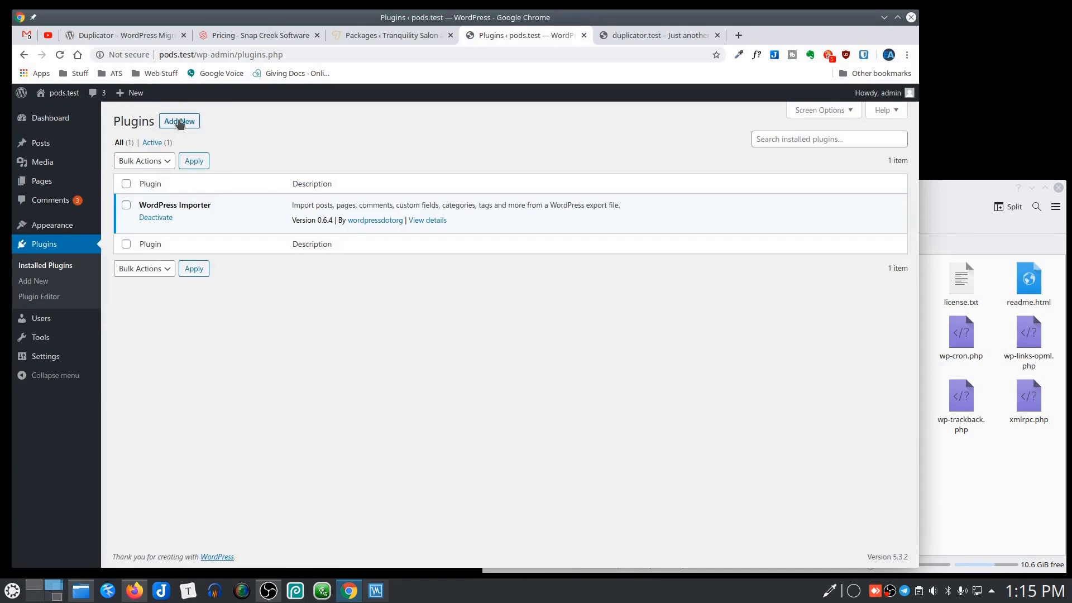
left_click(179, 122)
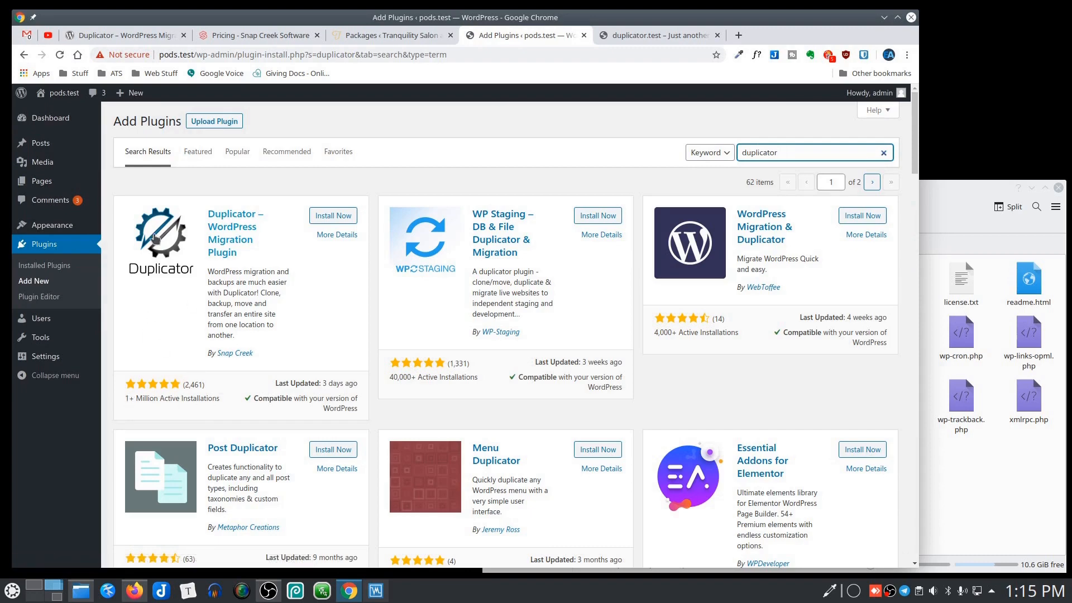
left_click(333, 216)
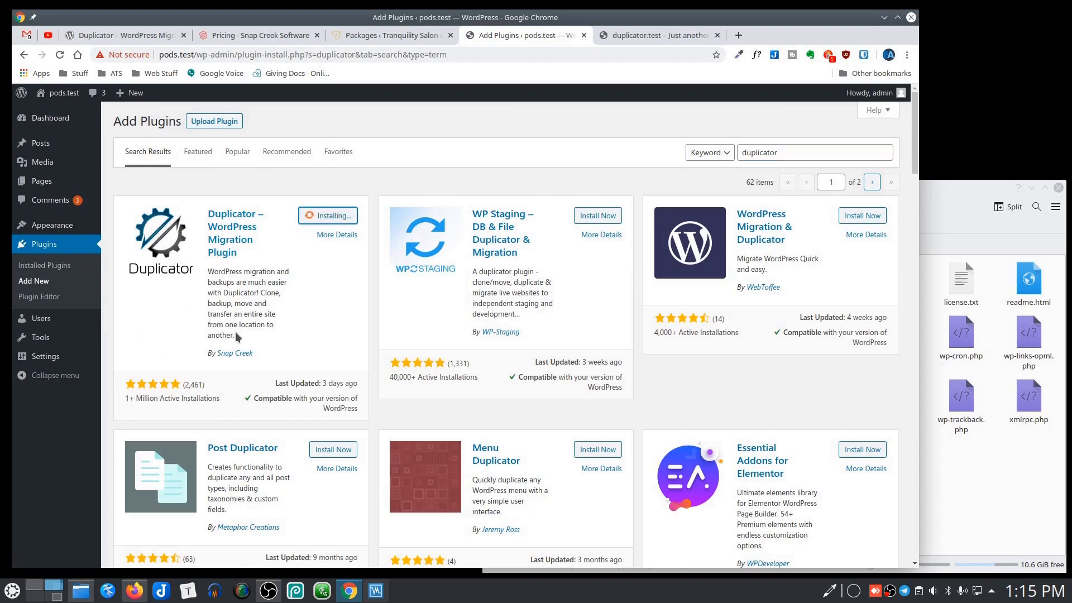
left_click(328, 215)
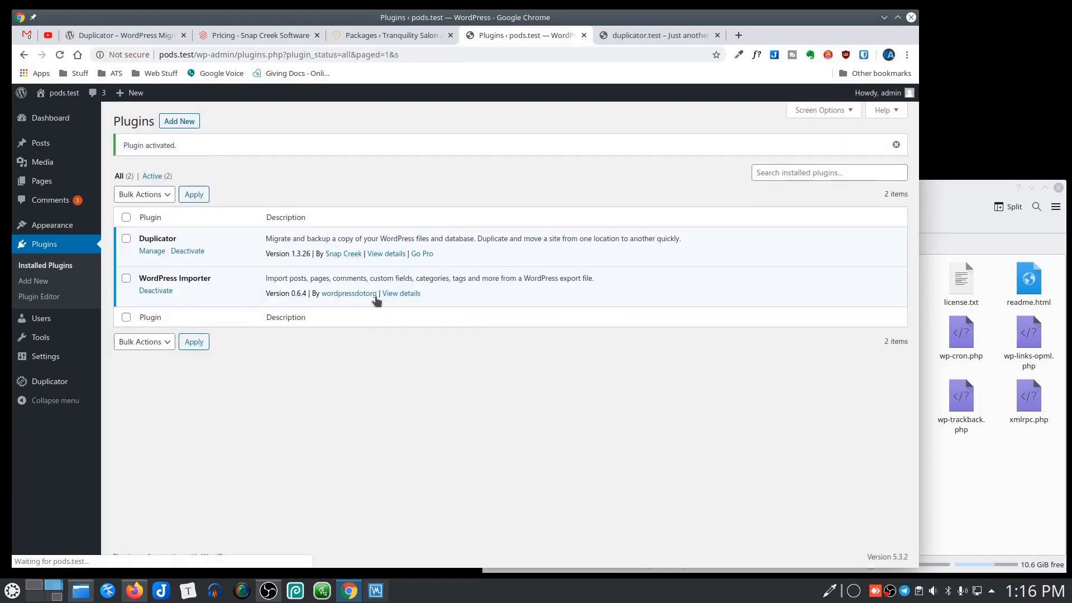
Open Duplicator's settings and examine the General options and the Packages database, archive and visual options.
mouse_move(46, 388)
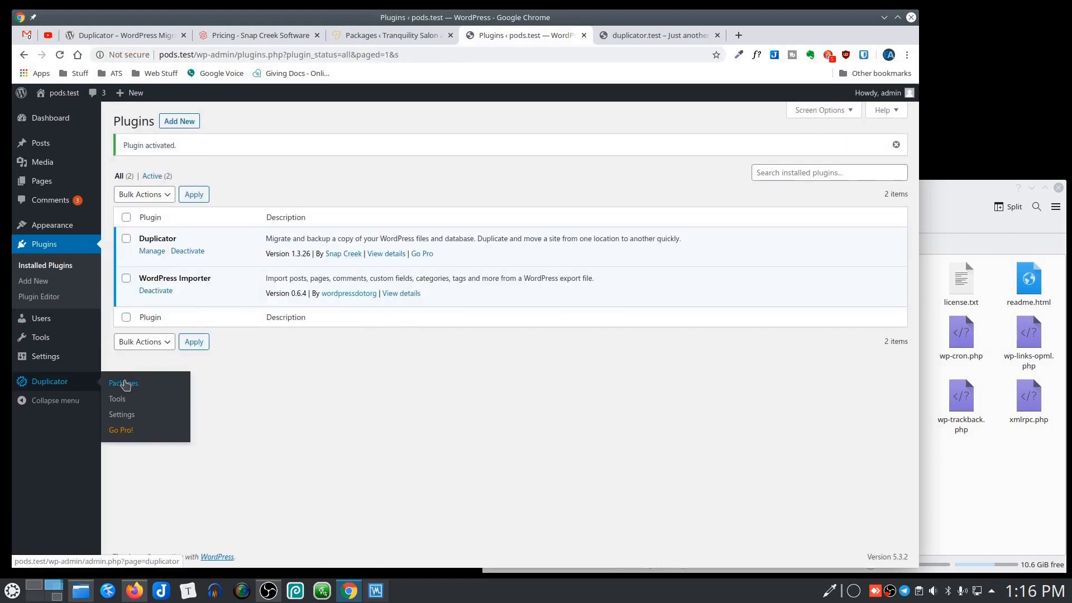
left_click(119, 414)
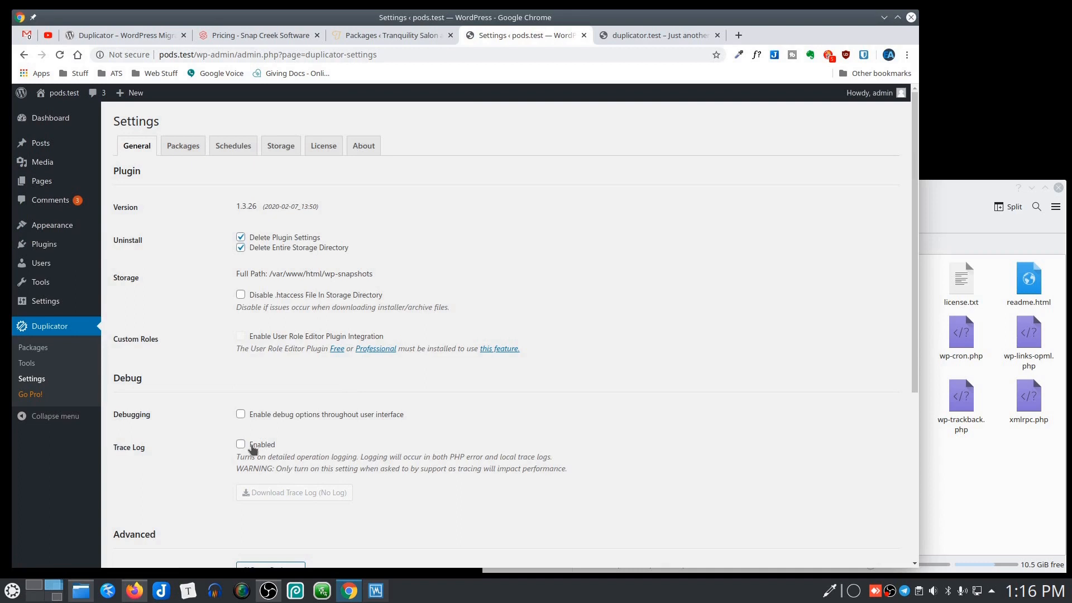
left_click(192, 148)
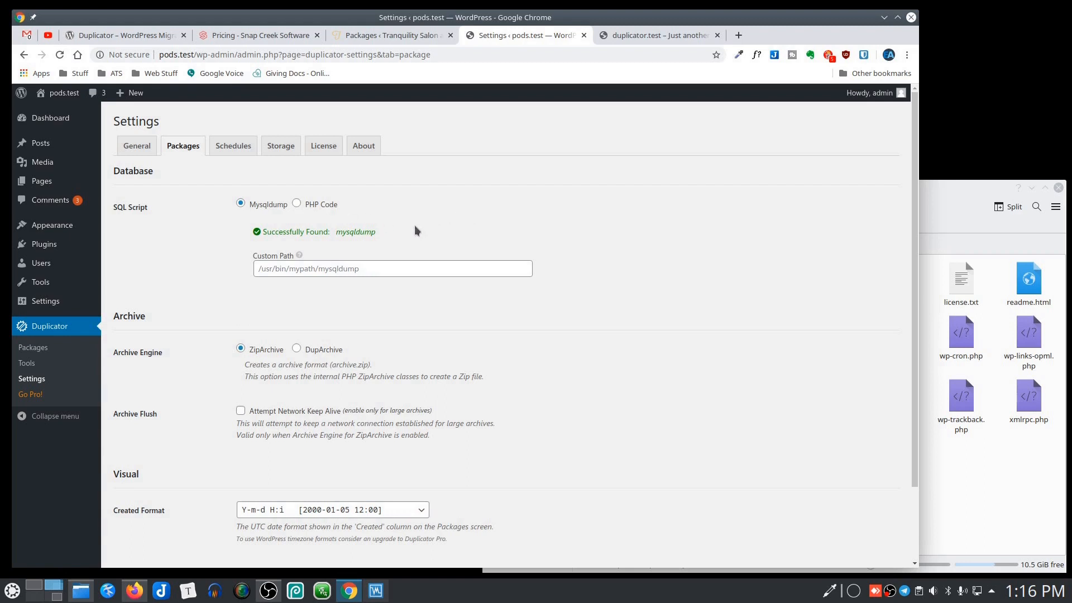
scroll(206, 283, "down", 3)
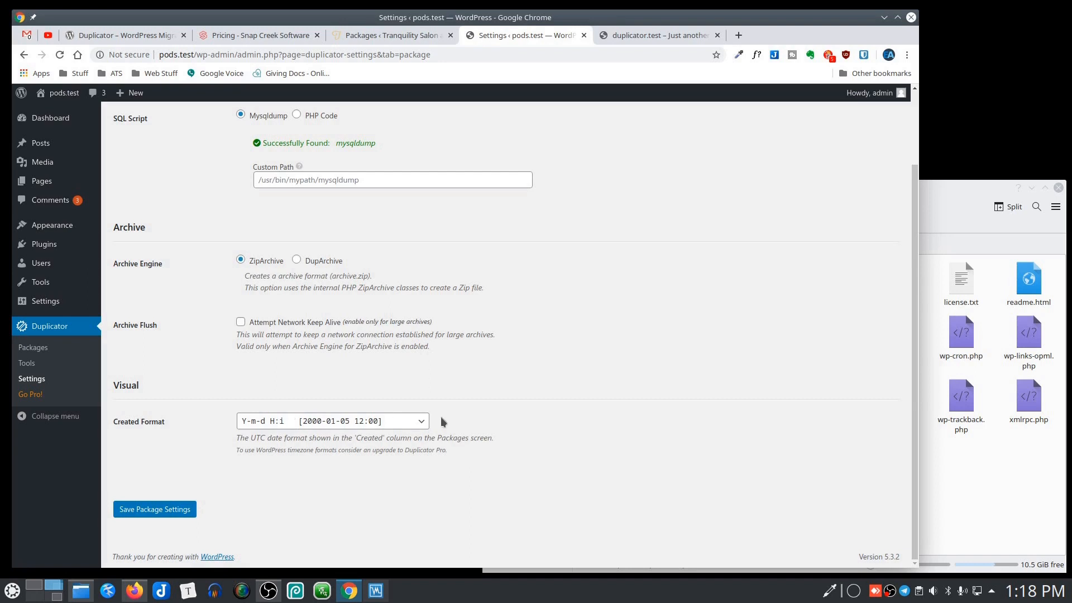
scroll(601, 472, "up", 2)
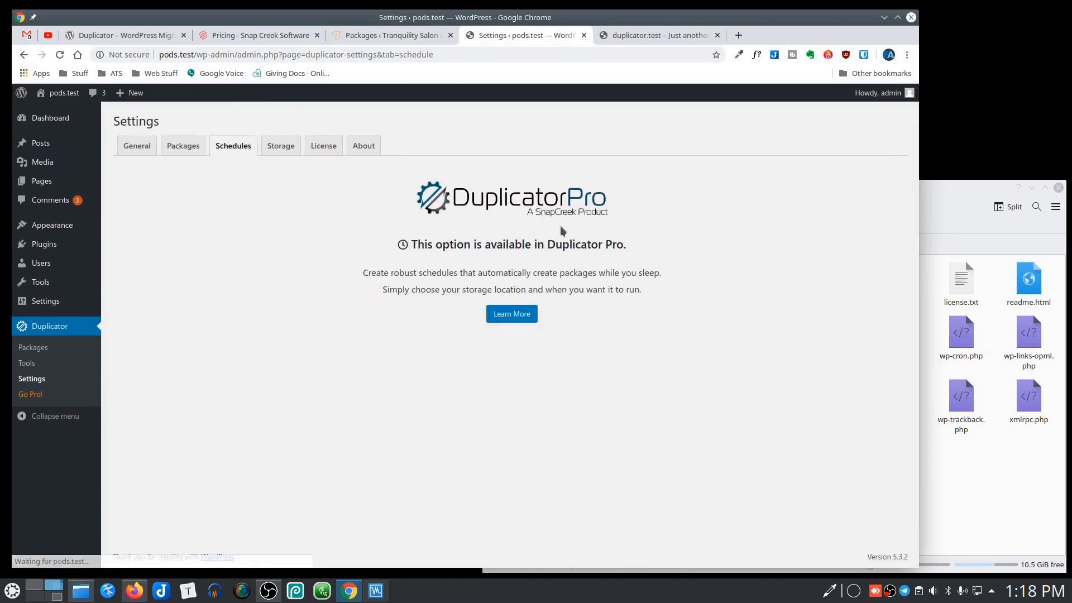
Look through the Storage, License and About sections of the Duplicator settings.
left_click(280, 145)
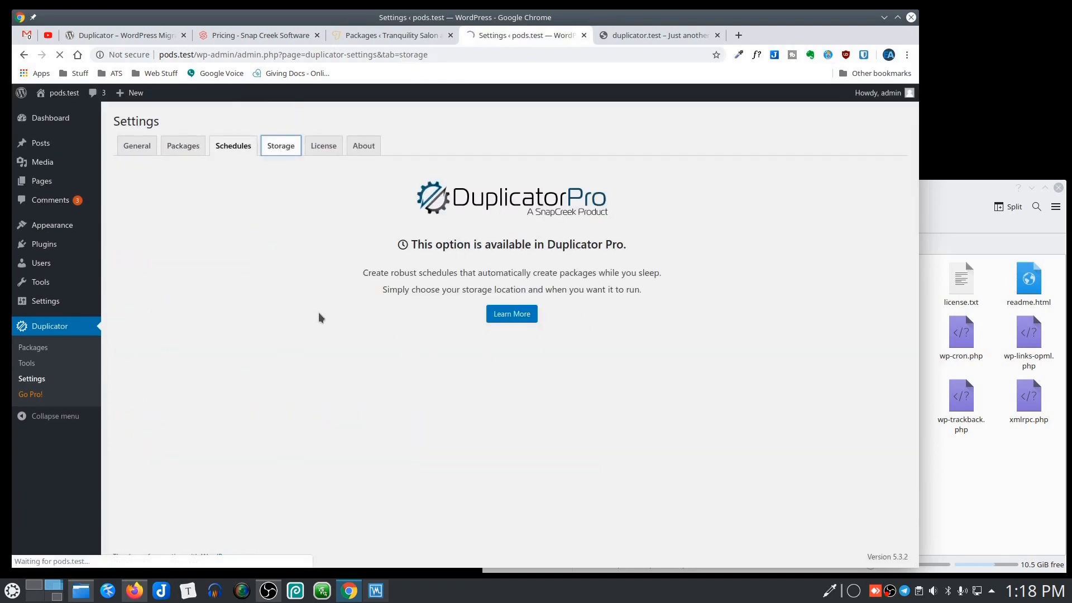
left_click(324, 146)
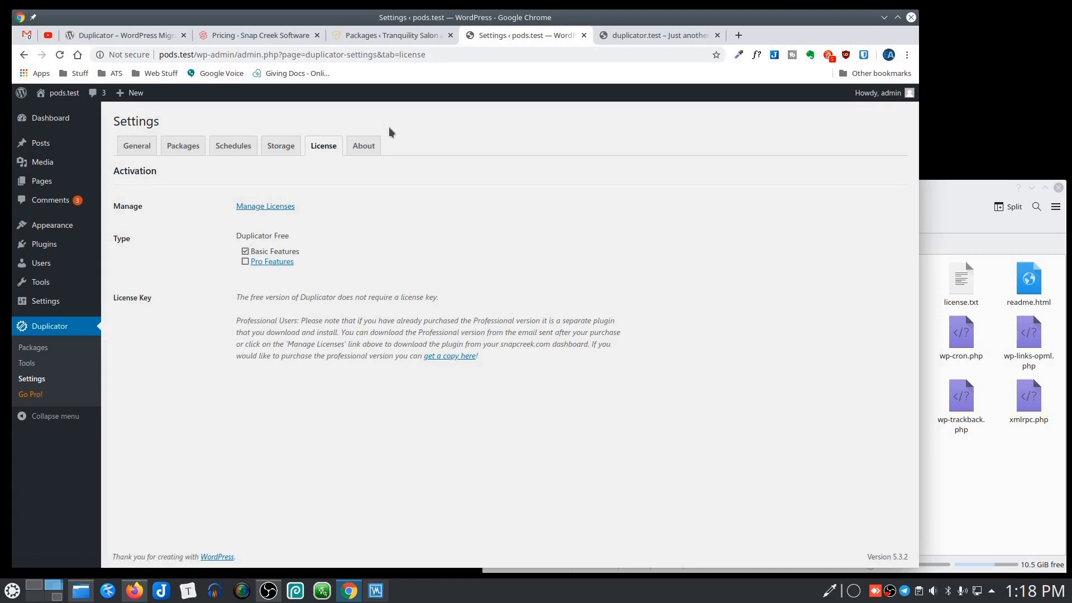
left_click(360, 144)
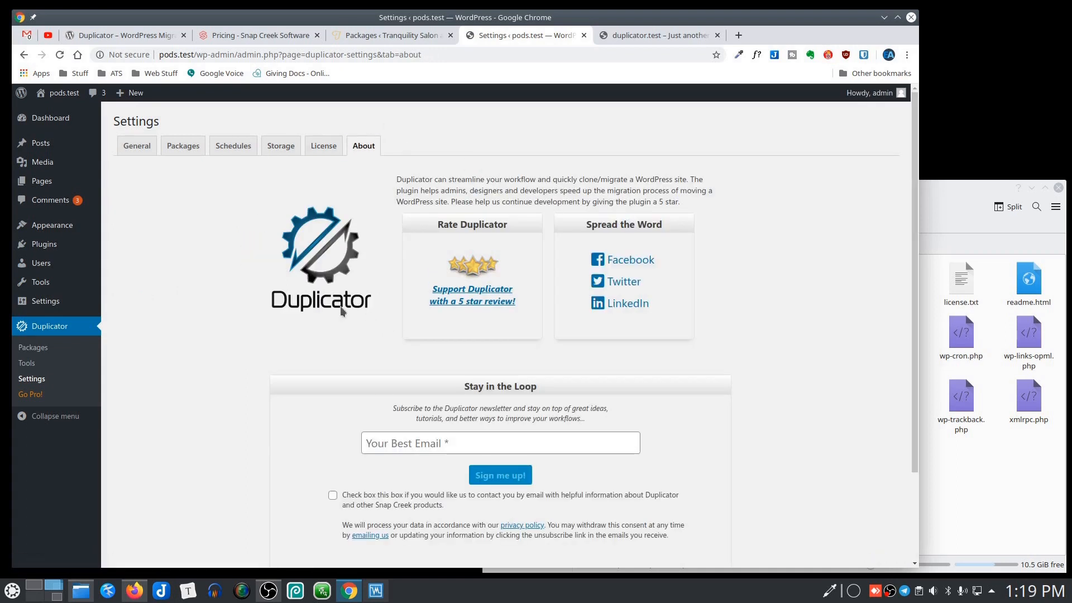
Start a new Duplicator package and expand its Storage and Archive sections to review the storage location and file filter options.
left_click(32, 347)
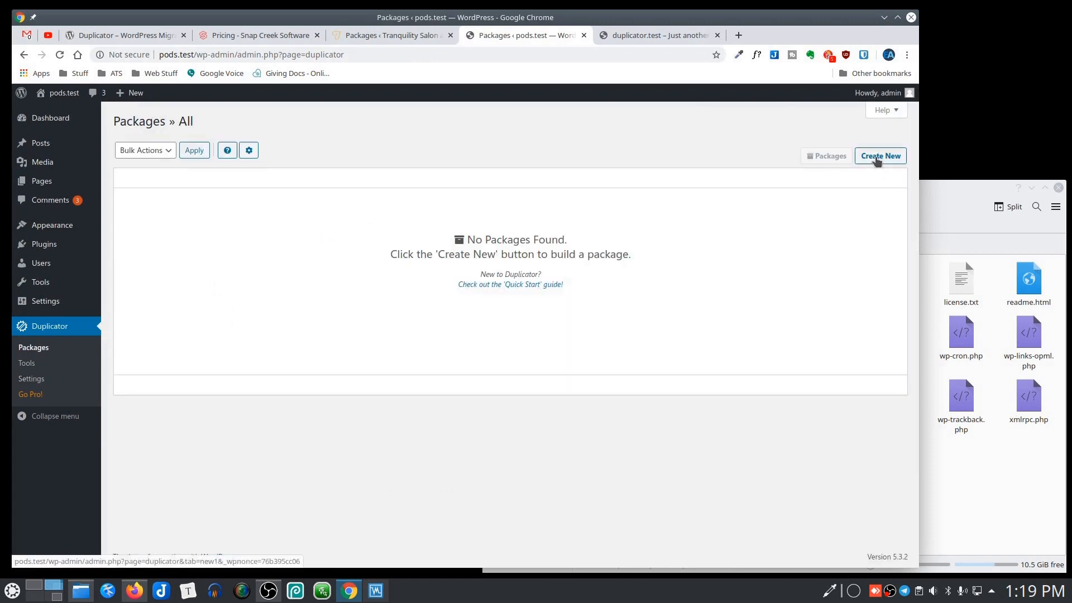
left_click(879, 162)
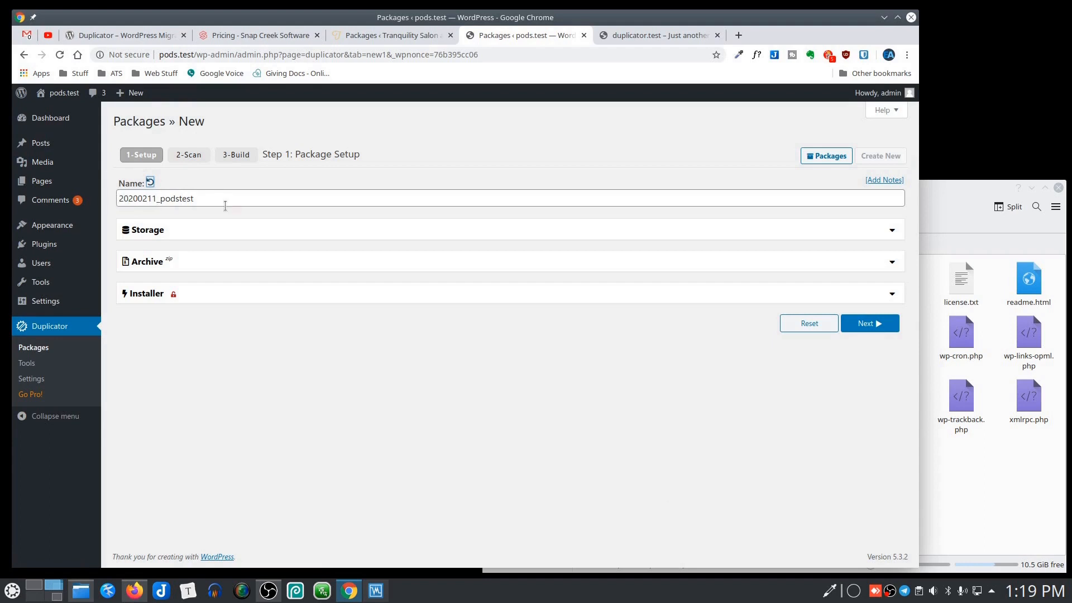
left_click(257, 199)
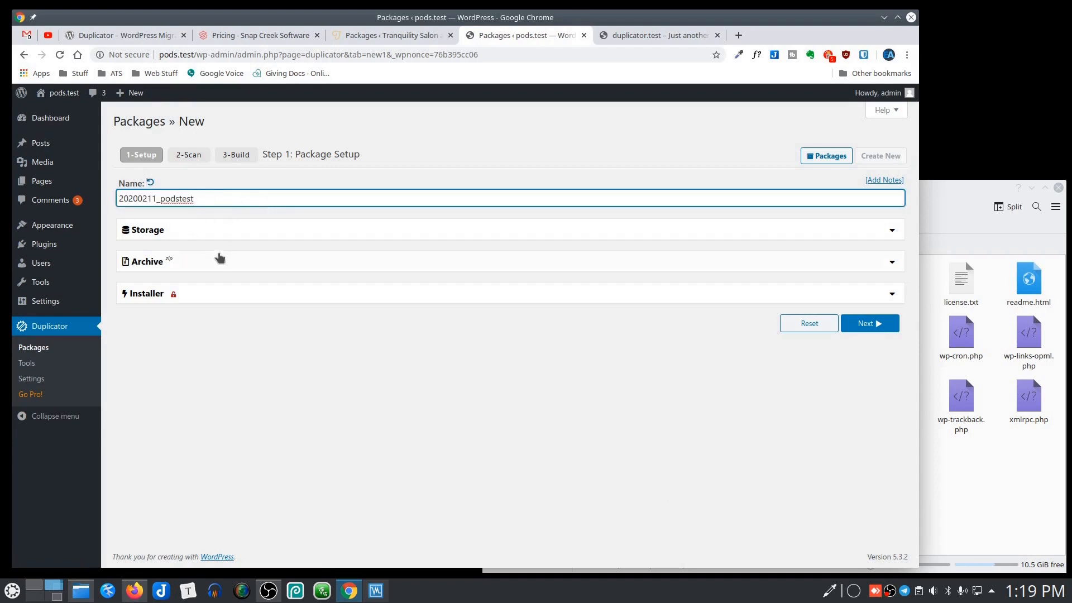
left_click(237, 231)
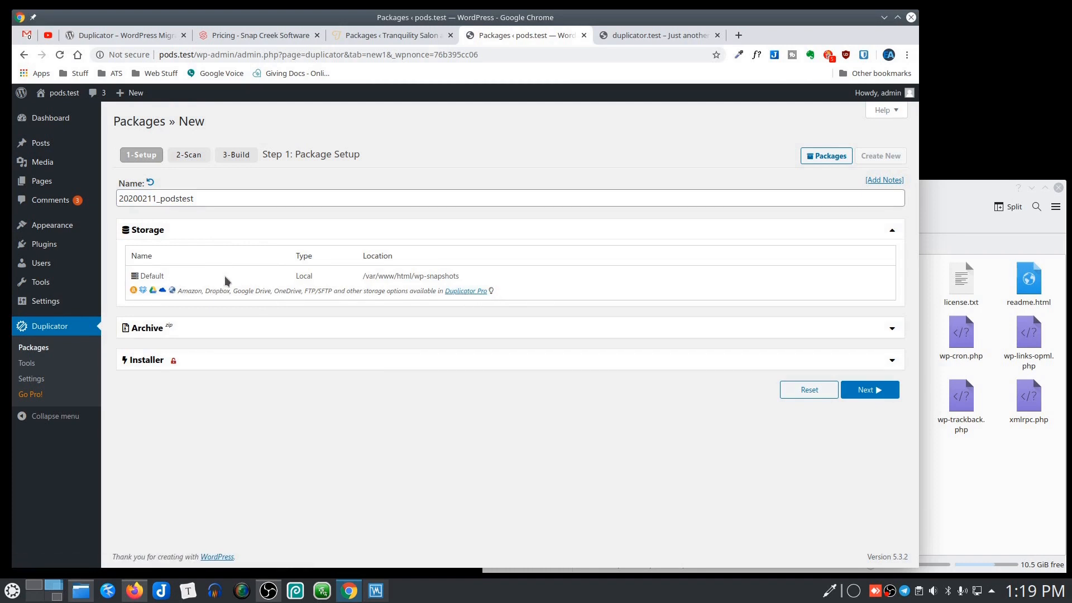
left_click(203, 330)
scroll(352, 331, "down", 2)
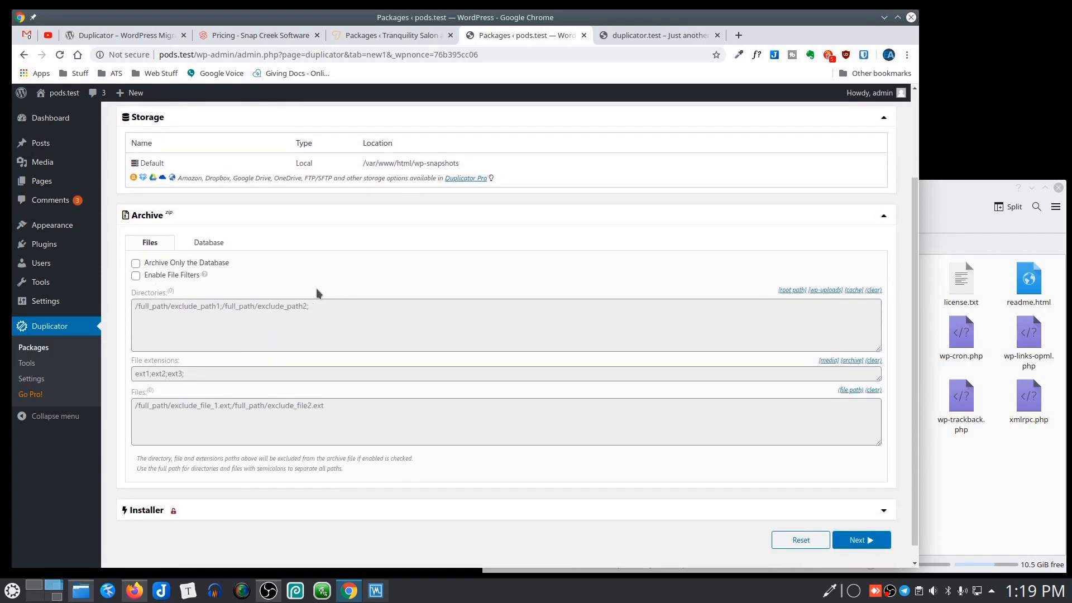
key("ctrl+plus")
key("ctrl+plus")
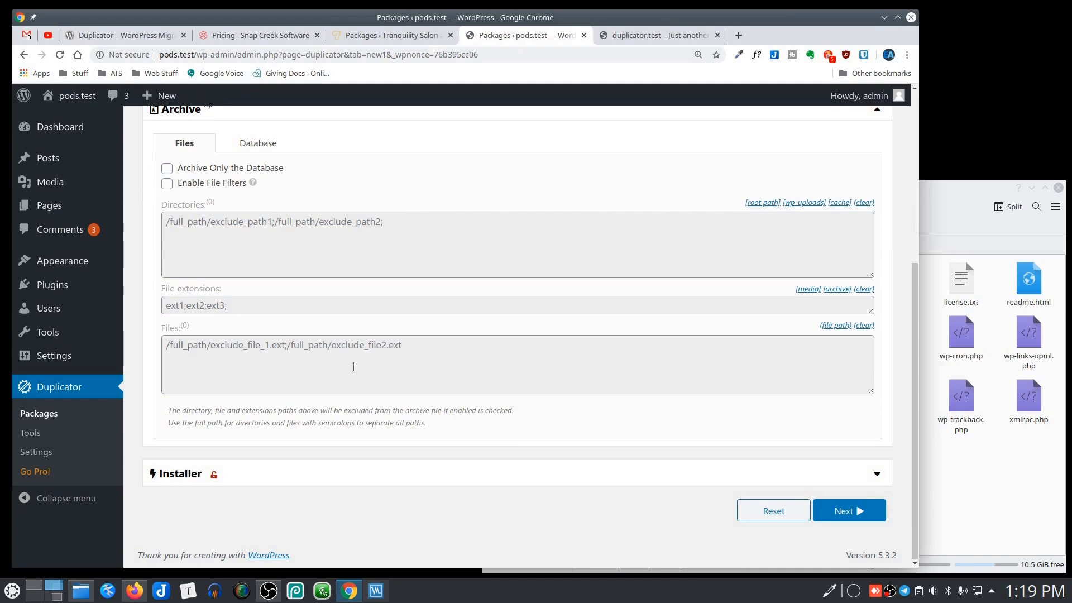
Enable password protection in the package's Installer options and enter the installer password.
left_click(239, 472)
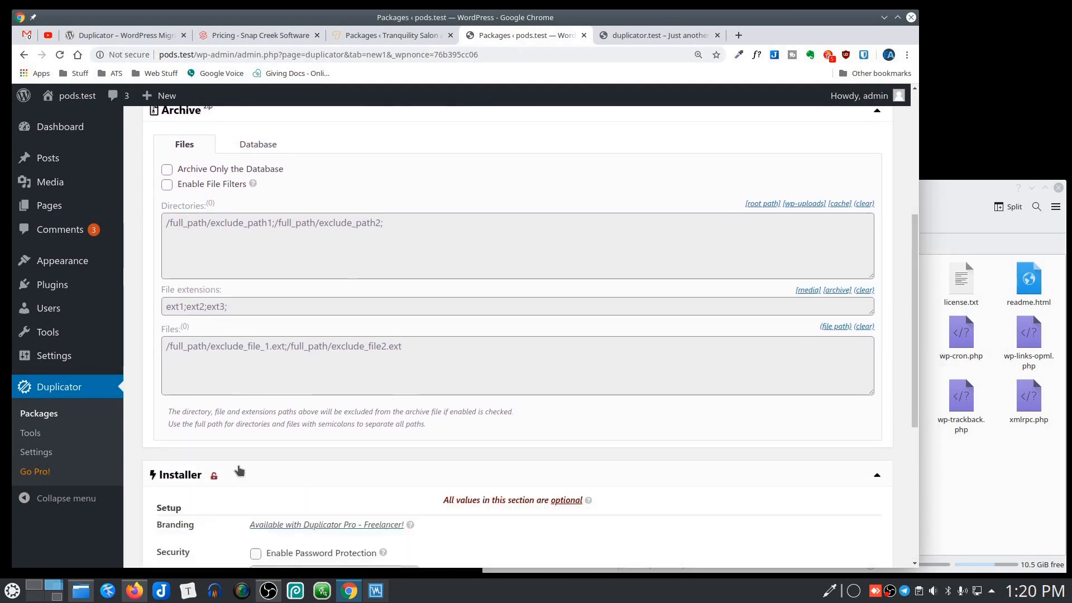
scroll(239, 471, "down", 5)
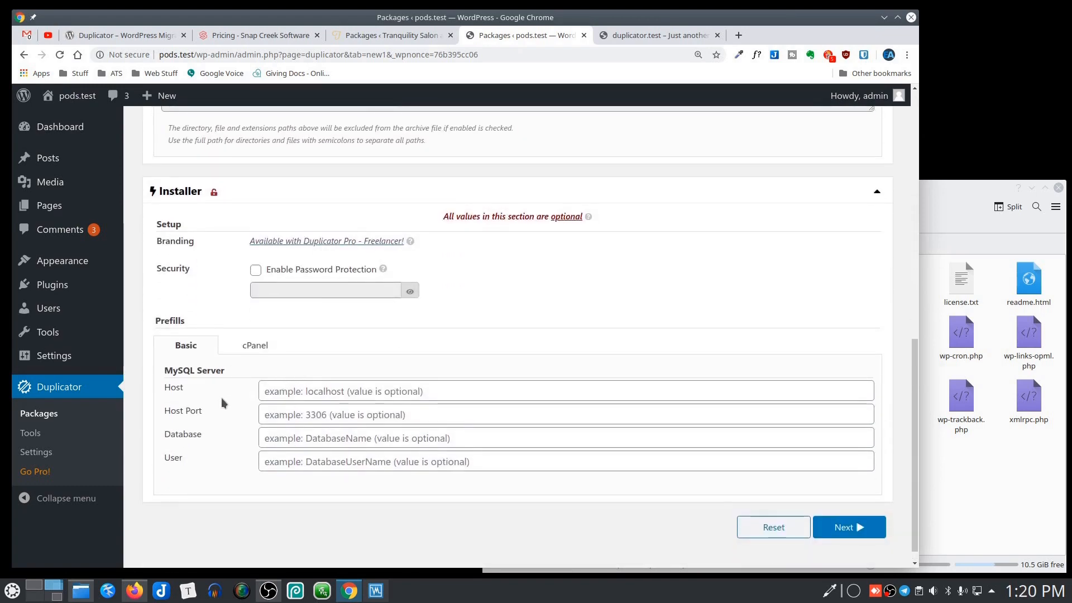
scroll(221, 397, "down", 1)
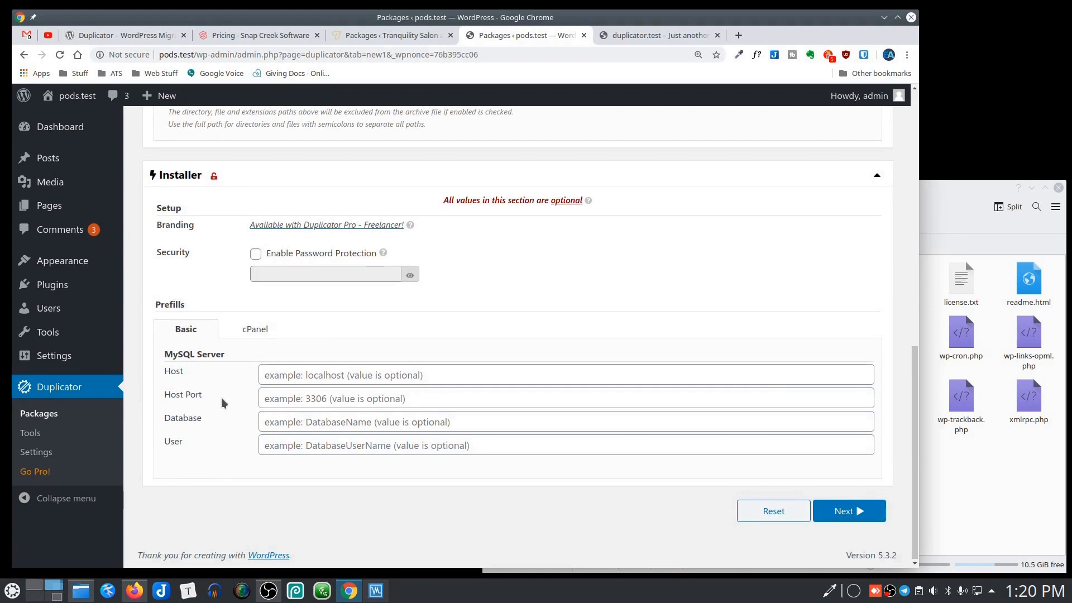
left_click(255, 256)
key("ctrl+v")
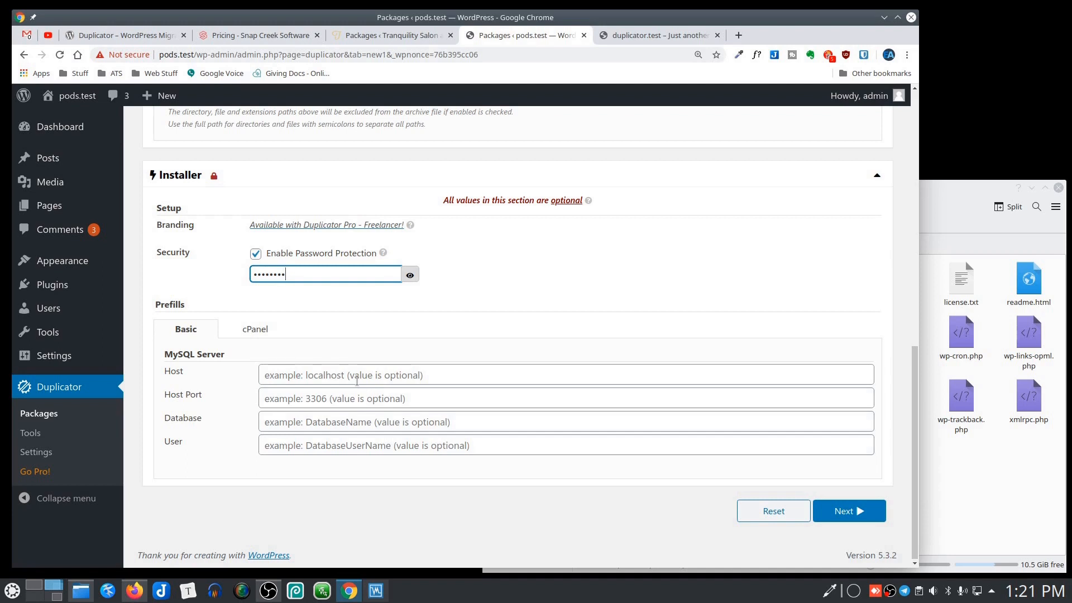
Review the cPanel prefills and the package setup, then run the system scan and dismiss the password-saving prompt.
left_click(249, 331)
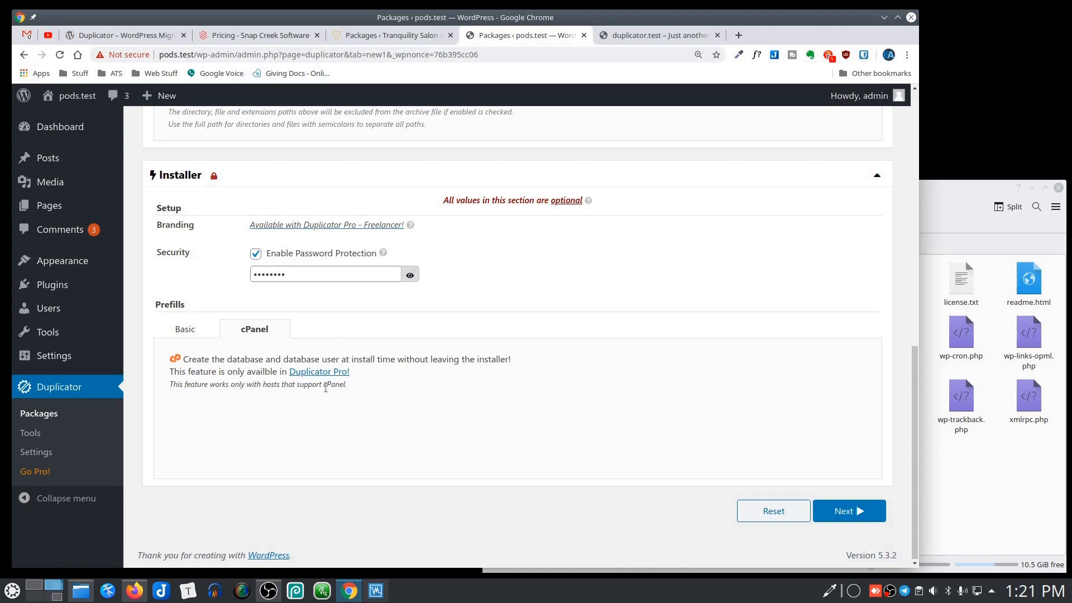
scroll(354, 410, "up", 10)
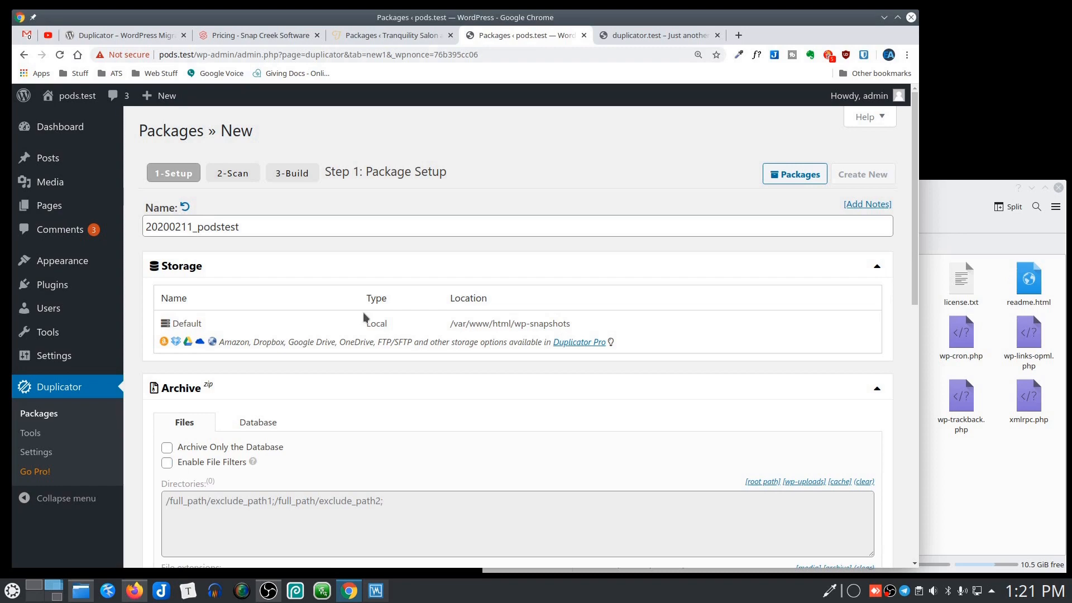
scroll(363, 317, "down", 3)
scroll(401, 347, "down", 8)
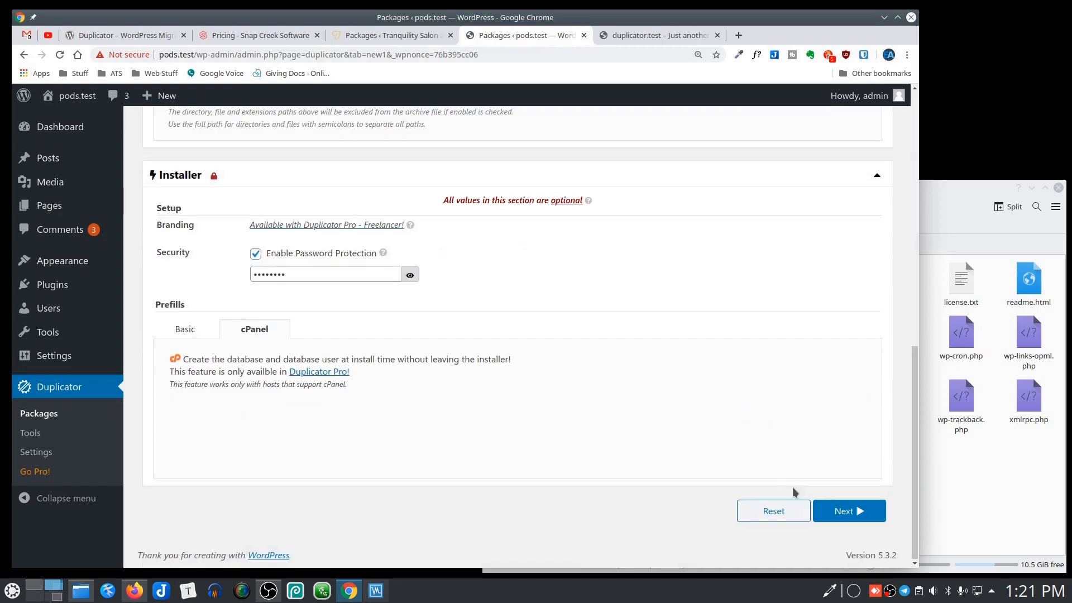
left_click(845, 509)
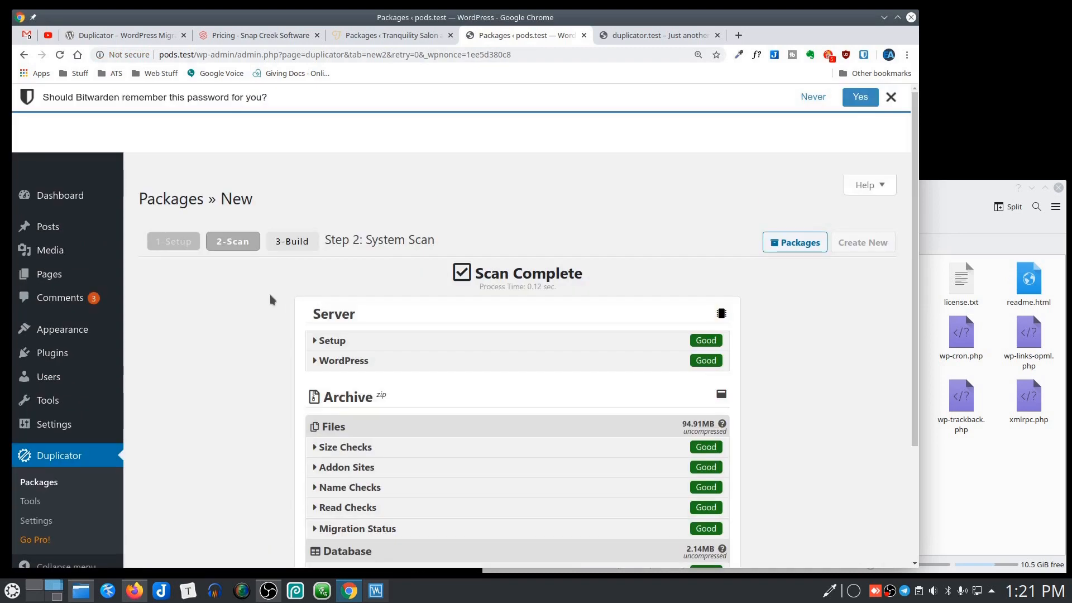
left_click(871, 123)
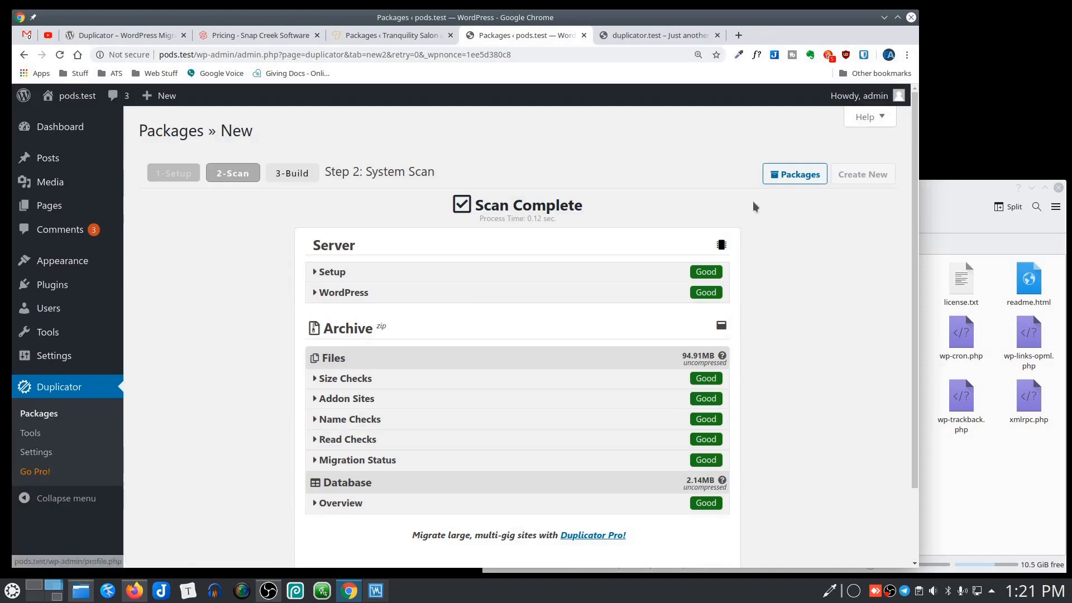
Examine the Server Setup checks in the scan results, covering web server, PHP version, open base dir and max execution time.
left_click(315, 273)
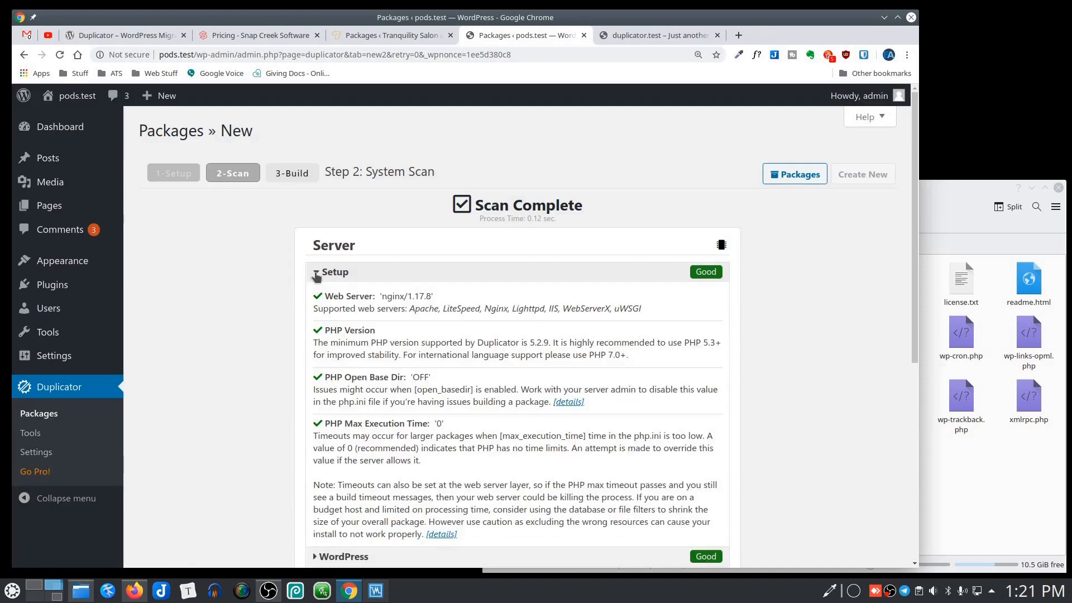
scroll(346, 288, "down", 3)
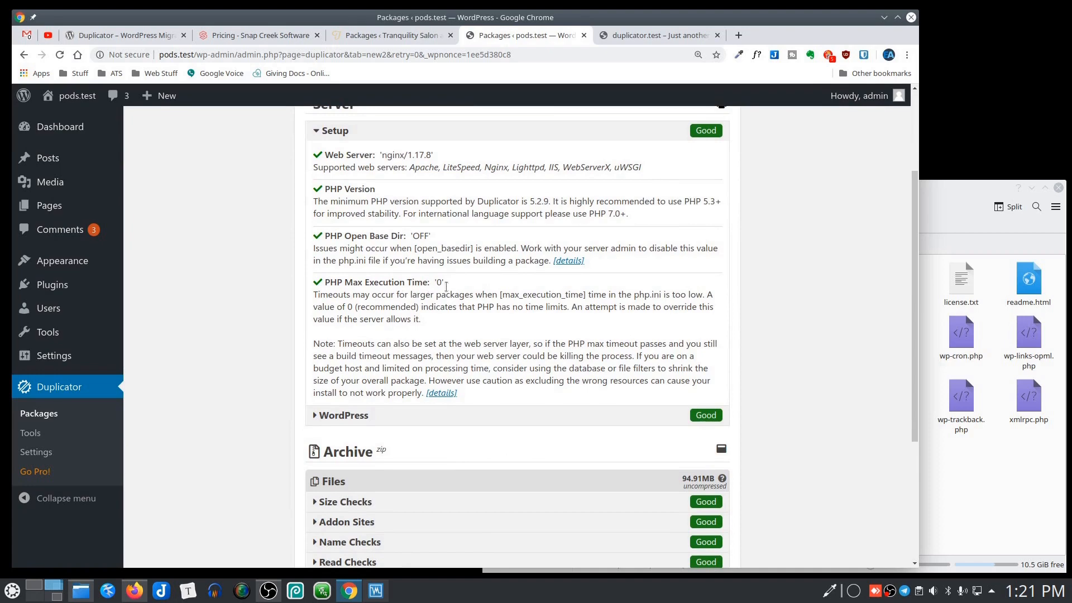
scroll(389, 279, "up", 3)
scroll(389, 279, "up", 1)
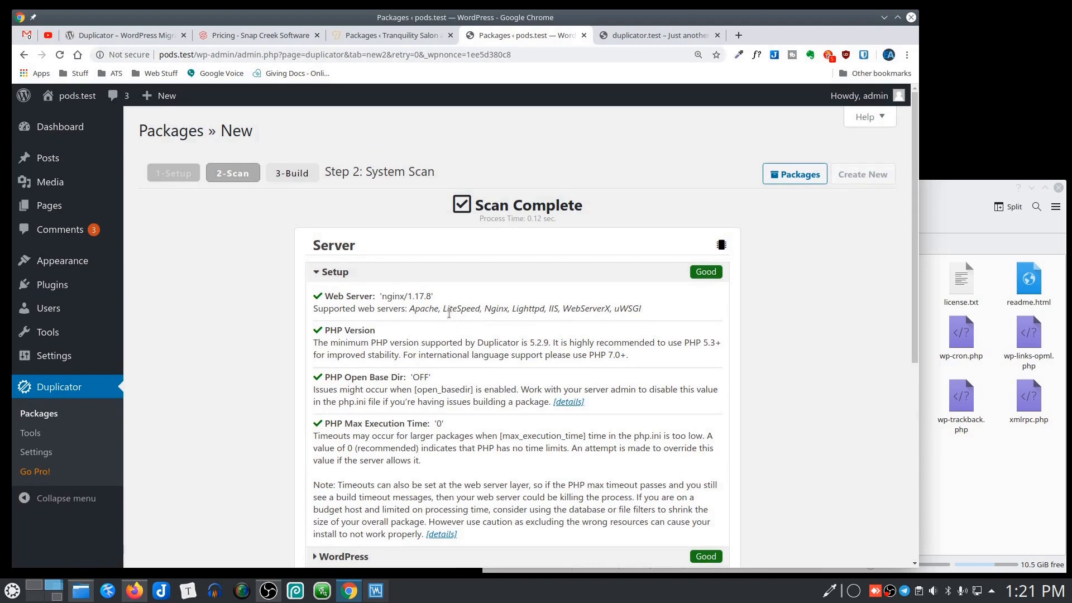
scroll(449, 304, "down", 3)
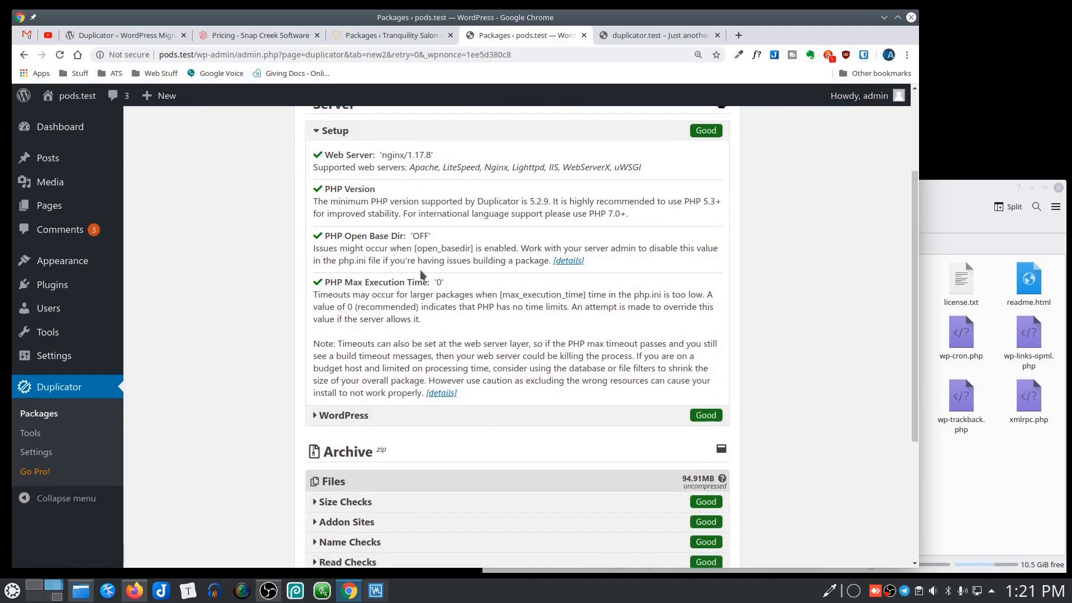
scroll(353, 237, "up", 3)
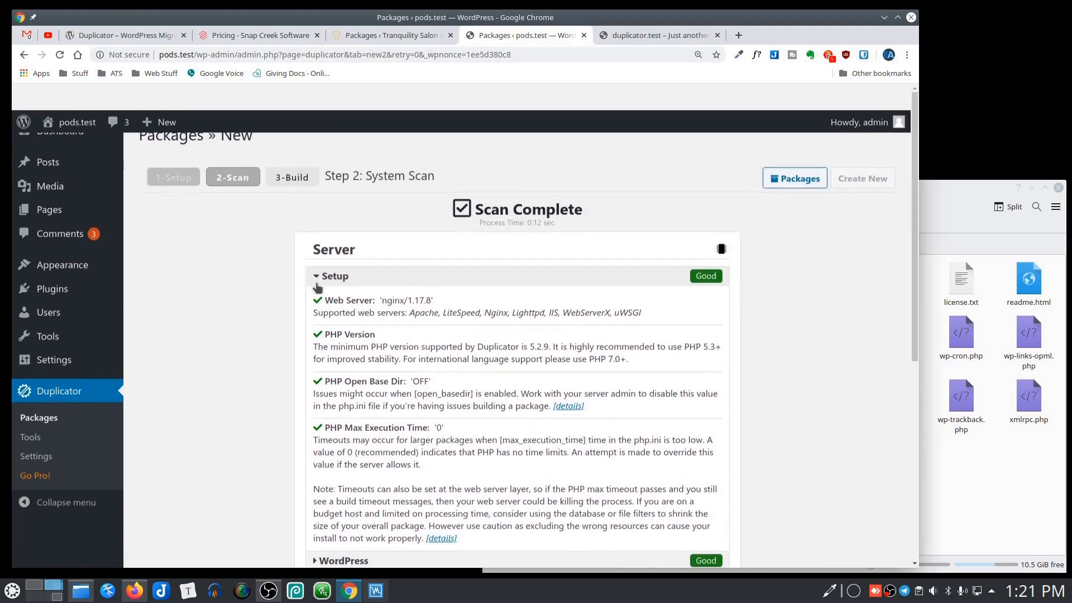
left_click(315, 274)
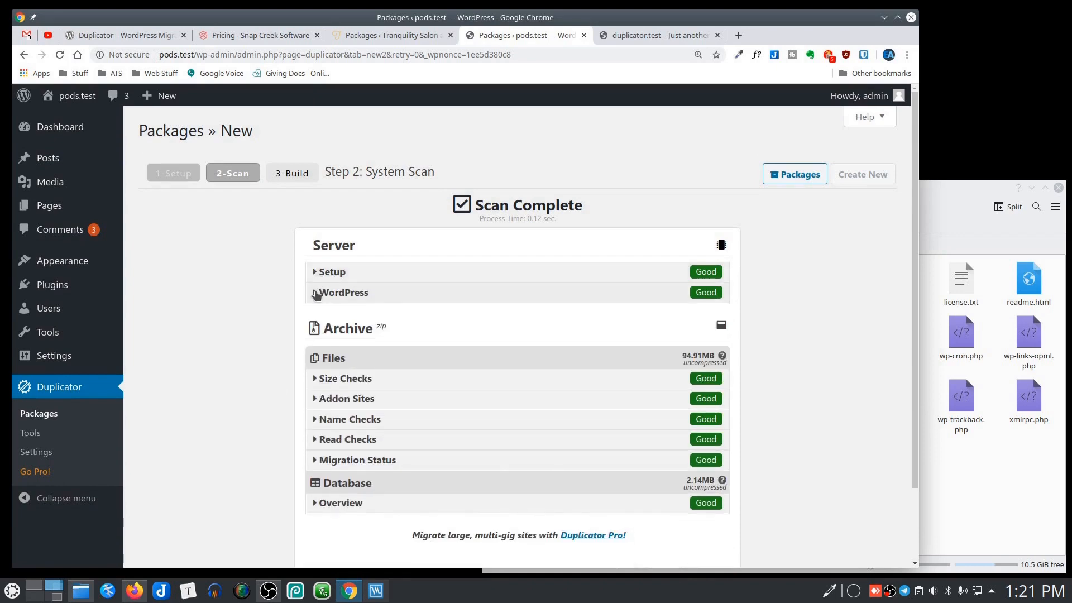
Examine the WordPress version, core files and multisite checks in the scan results, and recheck the Server Setup details.
left_click(316, 294)
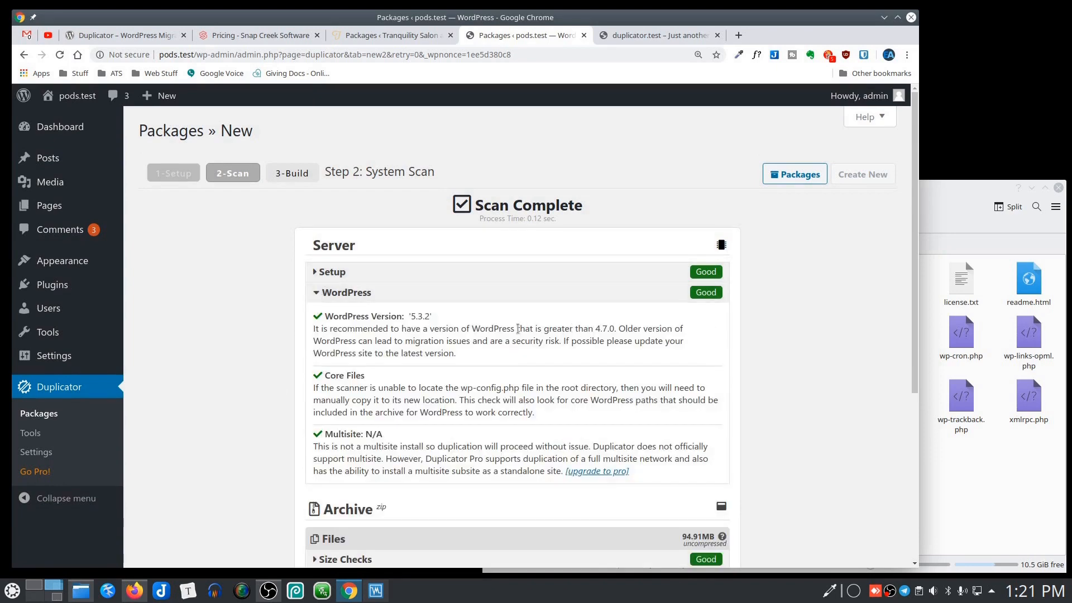
left_click(314, 273)
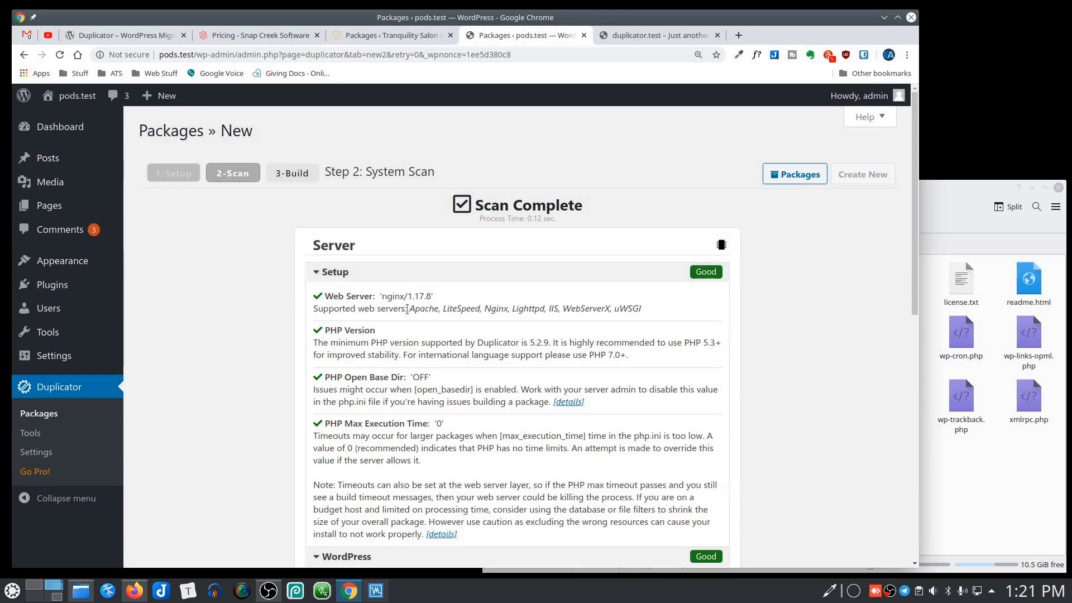
left_click(319, 273)
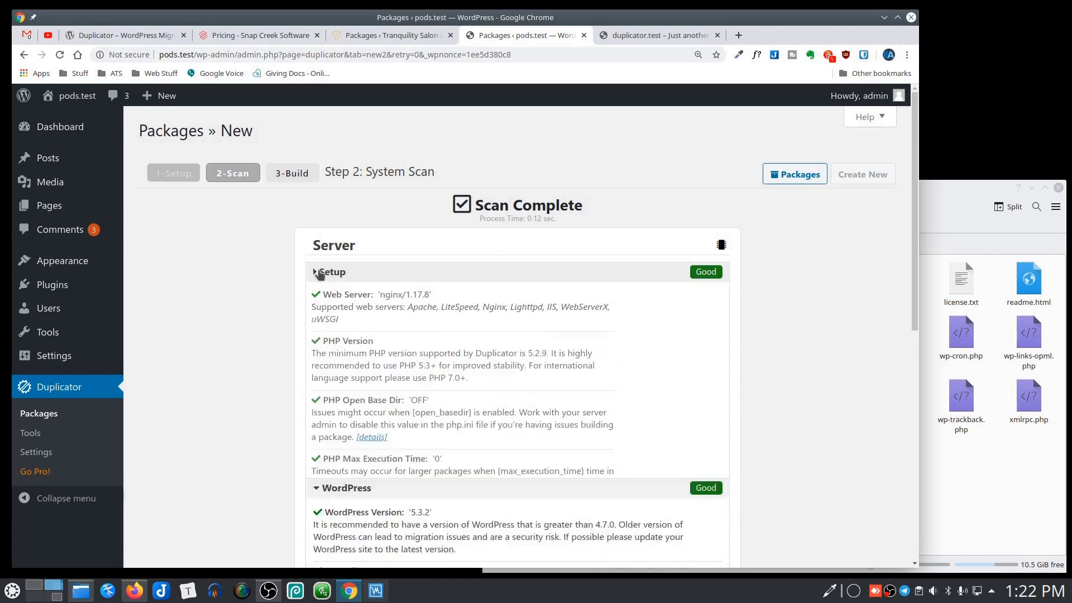
scroll(286, 293, "down", 3)
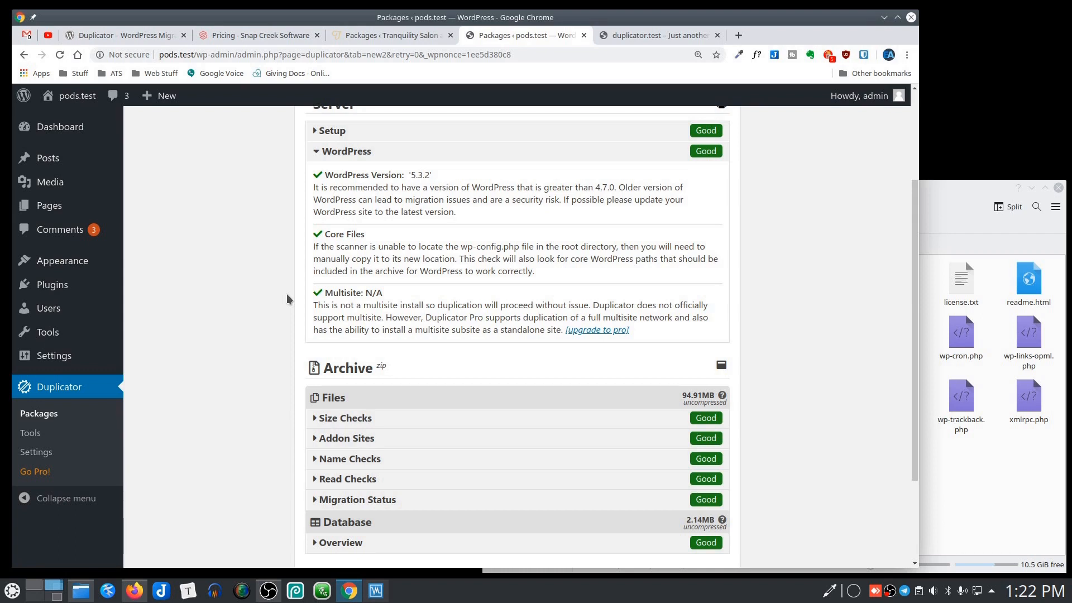
scroll(268, 304, "up", 1)
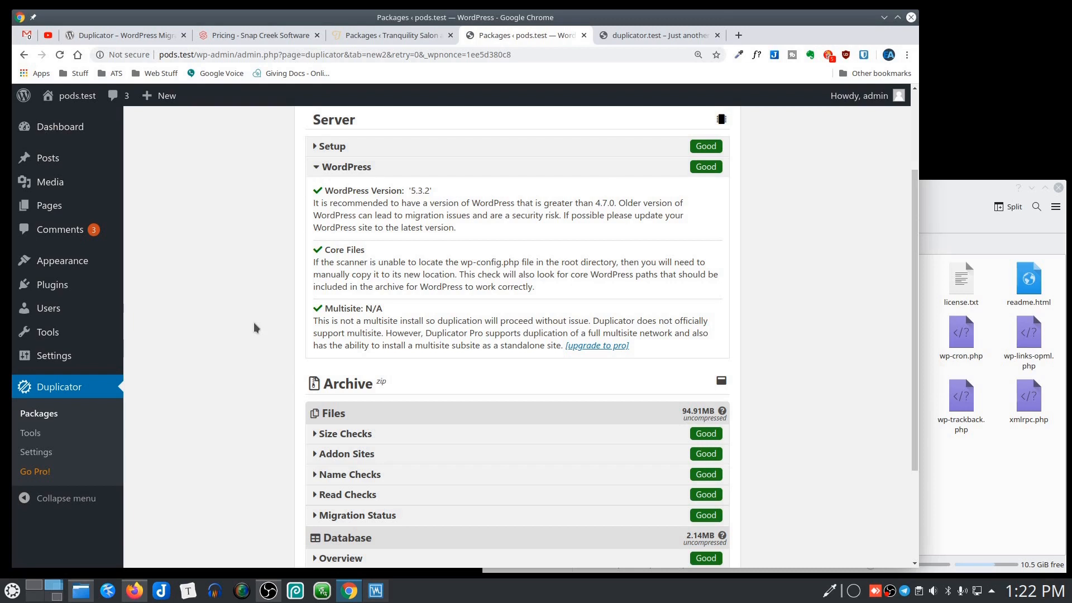
scroll(254, 328, "down", 5)
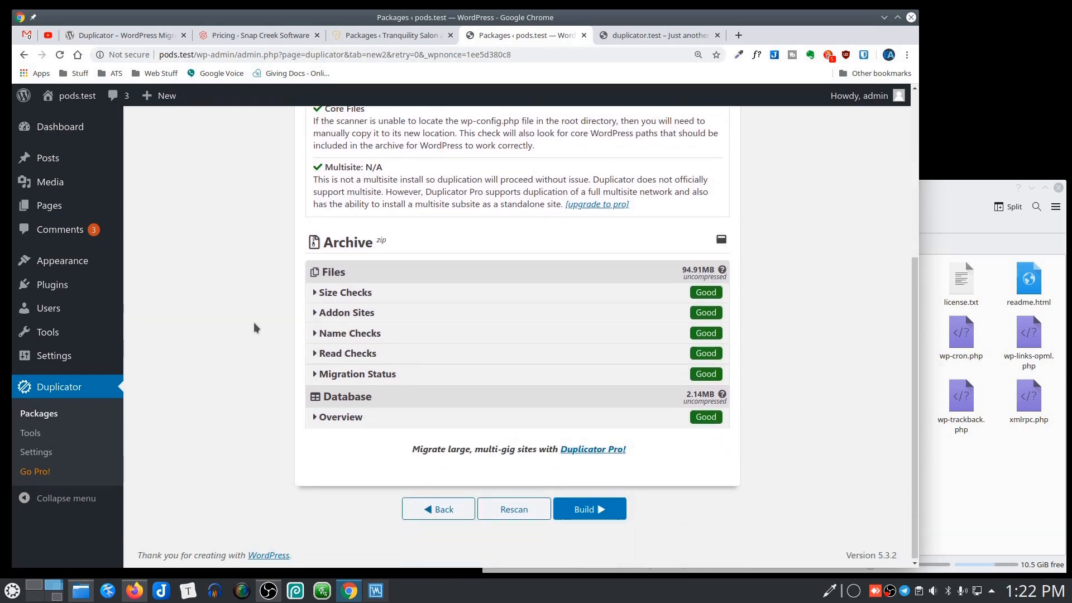
scroll(232, 290, "up", 5)
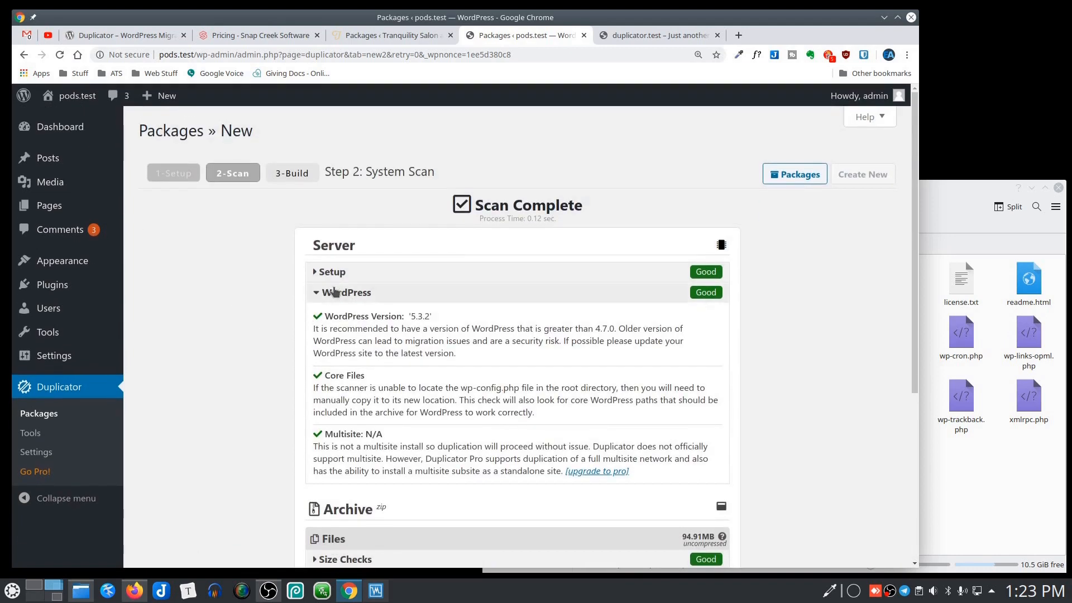
left_click(316, 292)
Examine the Size Checks, Addon Sites and Name Checks under the Archive files in the scan results.
scroll(264, 258, "down", 3)
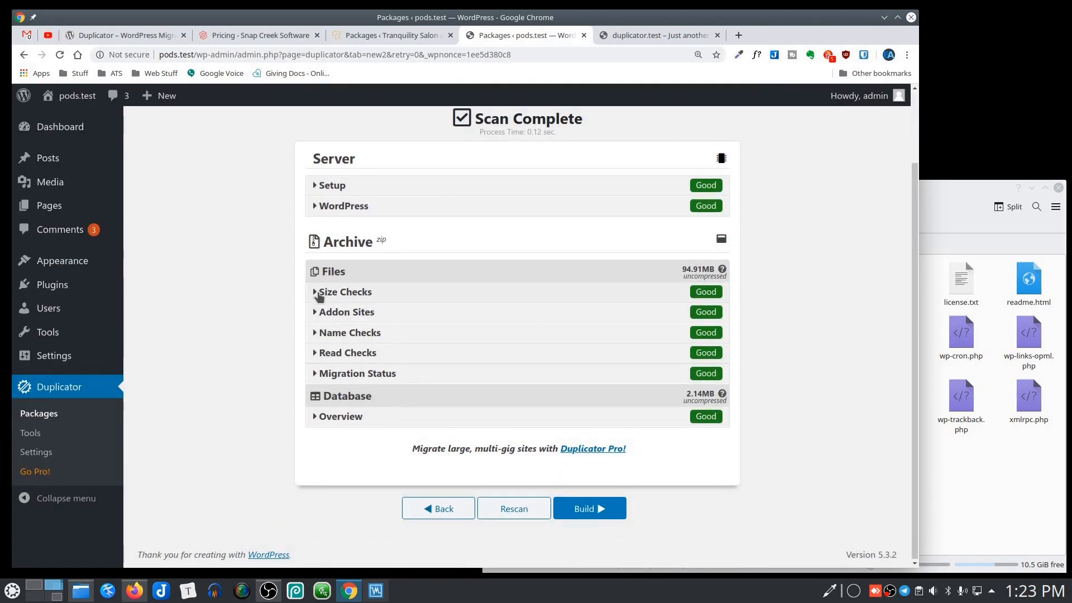
left_click(318, 292)
scroll(288, 305, "down", 3)
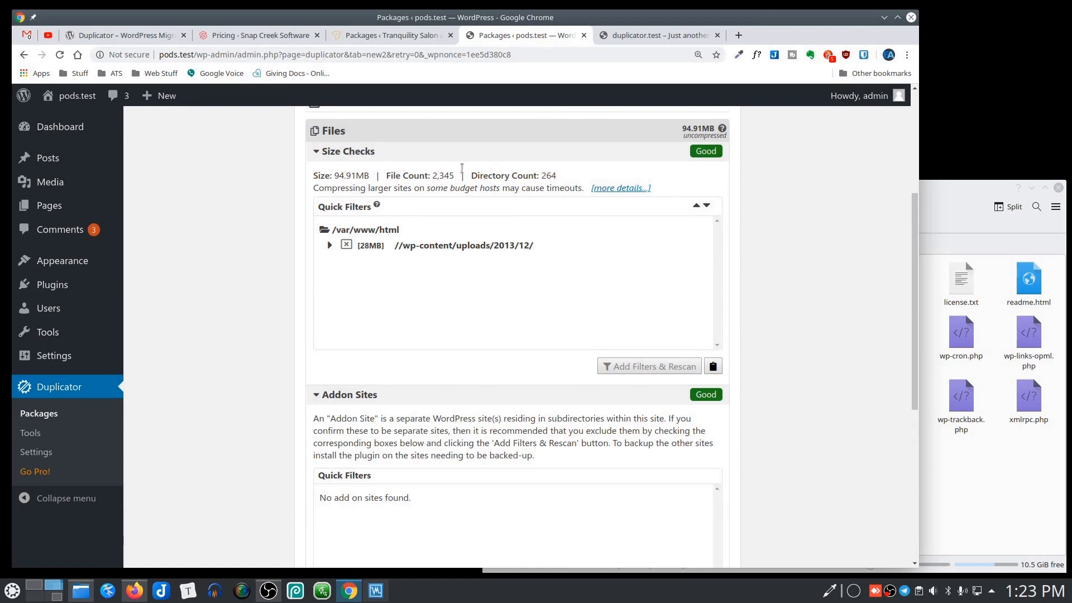
left_click(330, 153)
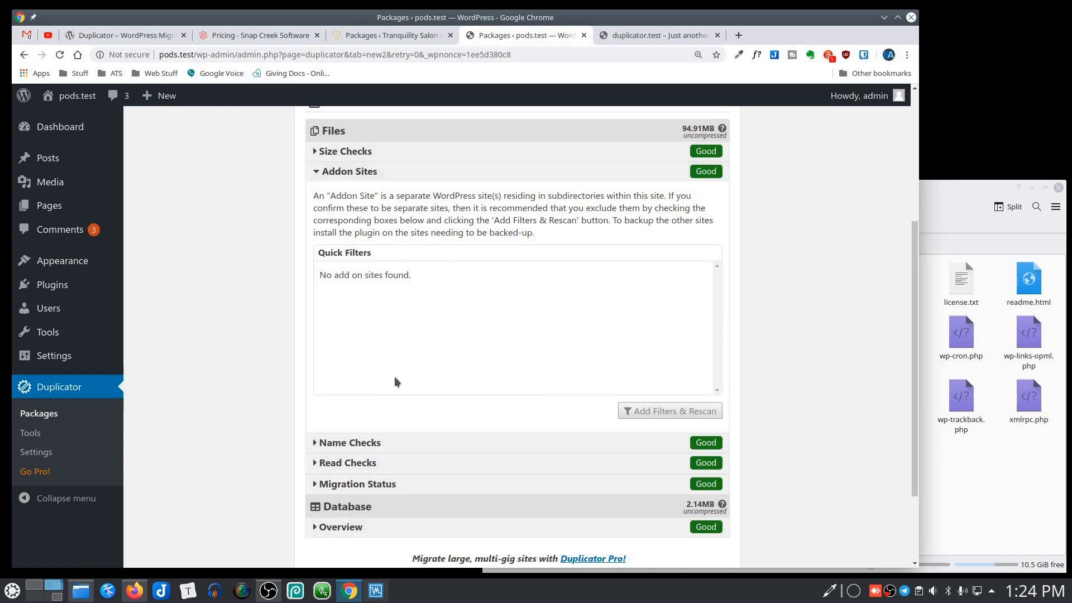
left_click(316, 173)
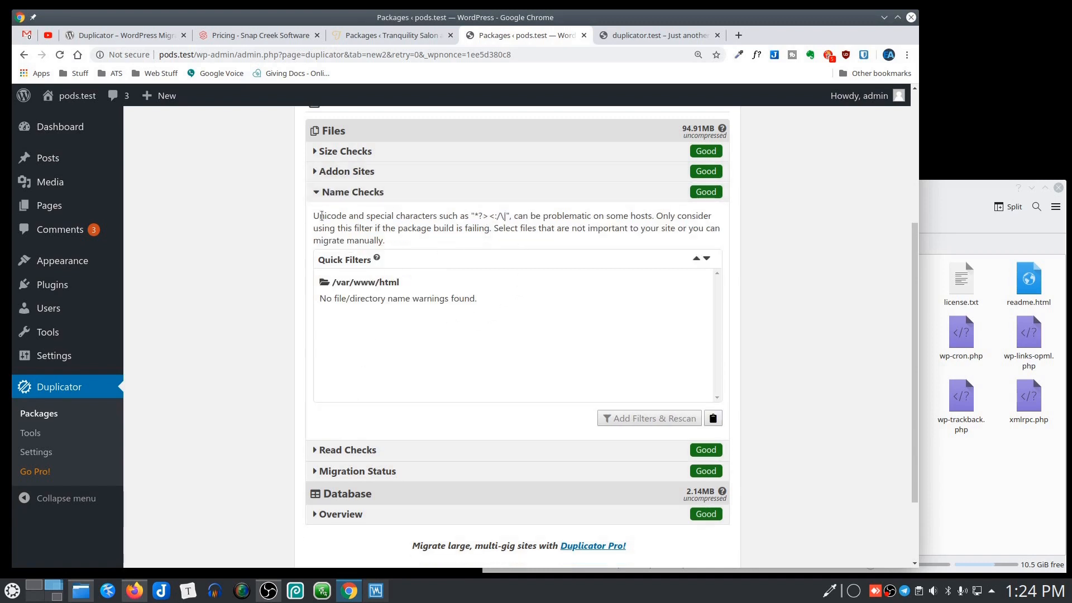
Examine the Read Checks and Migration Status results under the Archive files in the scan.
left_click(314, 194)
left_click(316, 351)
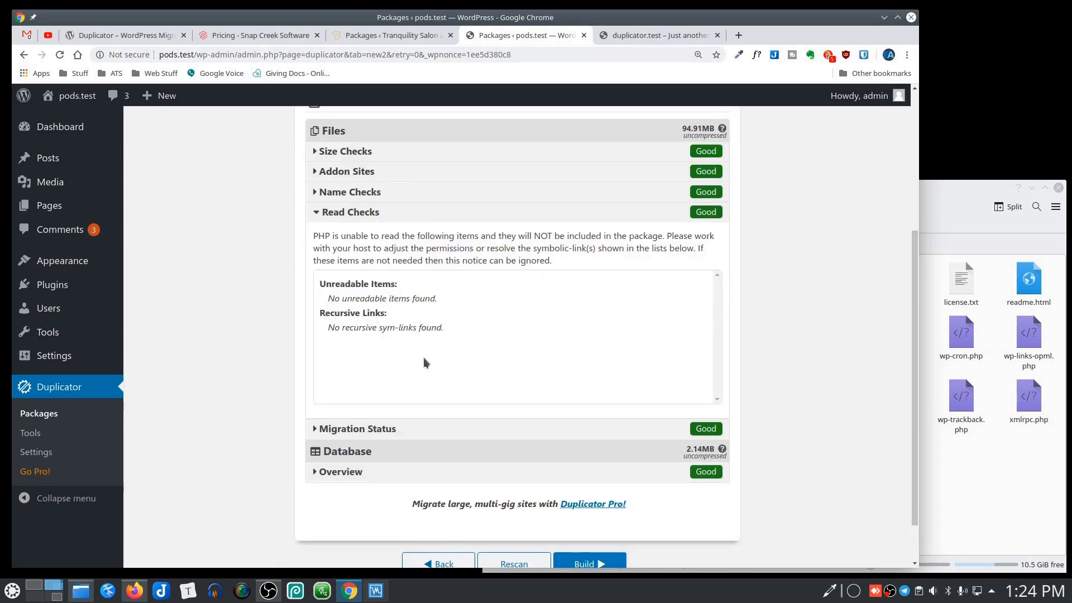
left_click(317, 214)
left_click(314, 372)
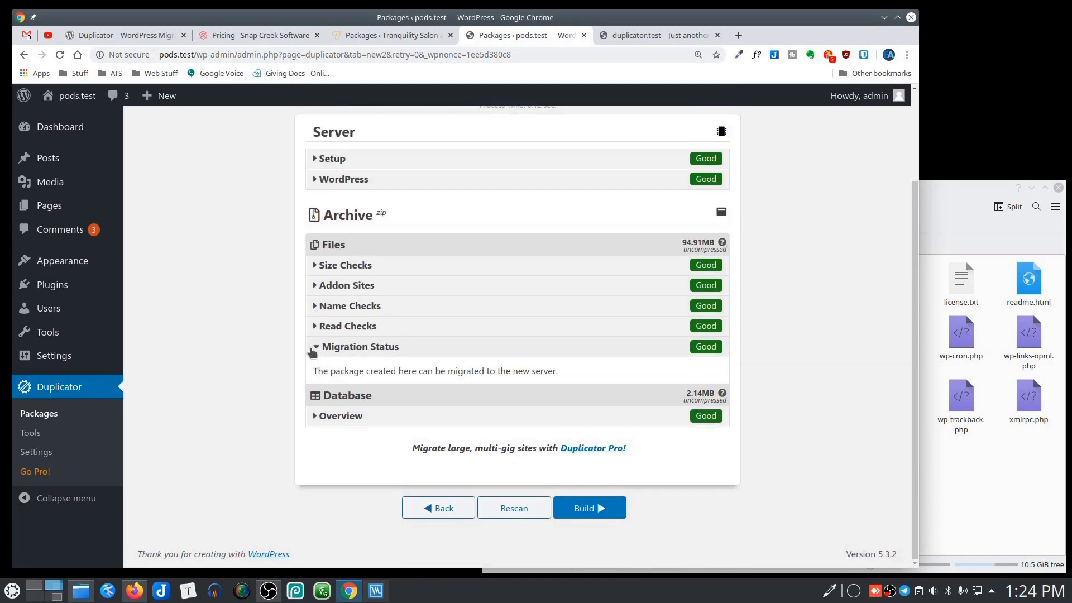
left_click(313, 352)
Examine the Database Overview in the scan results, including total size, table details and recommendations.
left_click(315, 416)
scroll(256, 335, "down", 5)
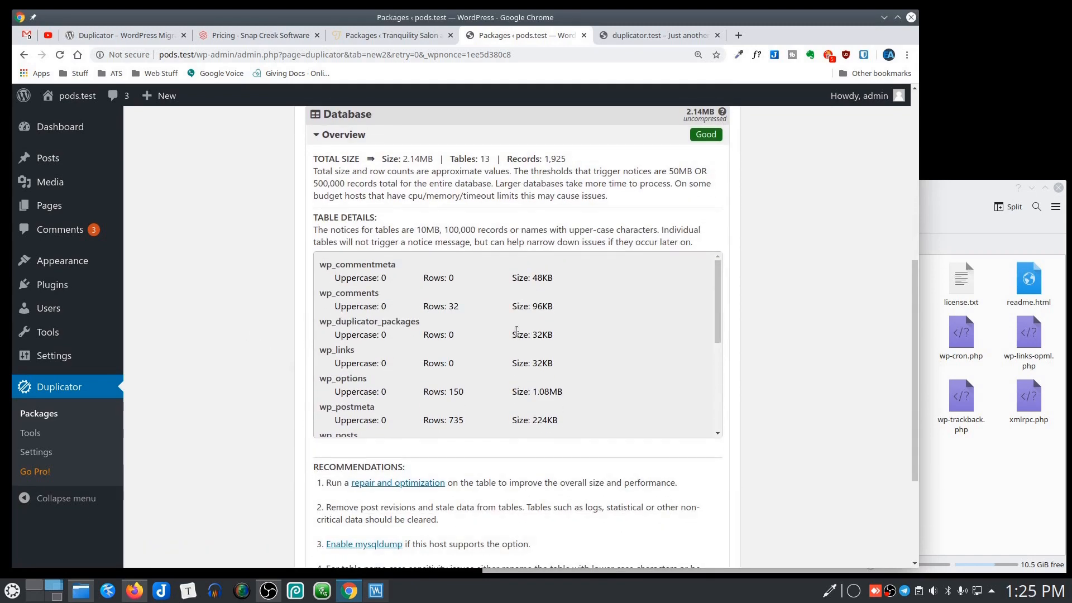
scroll(509, 330, "down", 5)
scroll(510, 335, "up", 5)
scroll(232, 293, "up", 4)
scroll(258, 377, "down", 6)
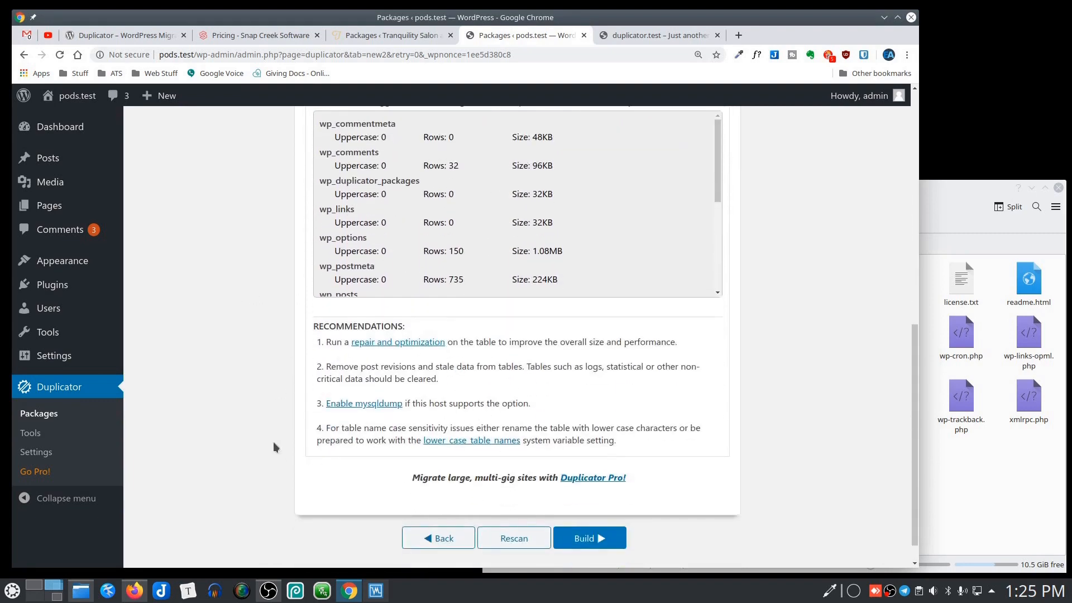
scroll(273, 437, "up", 10)
left_click(514, 419)
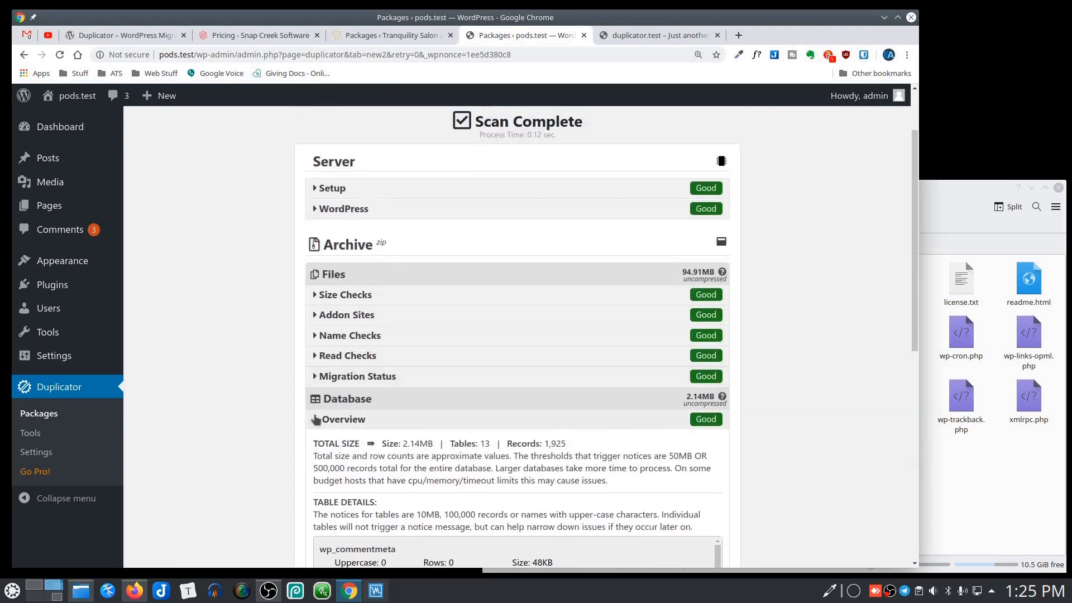
Review the completed scan summary and build the package.
scroll(264, 331, "up", 3)
scroll(250, 336, "down", 5)
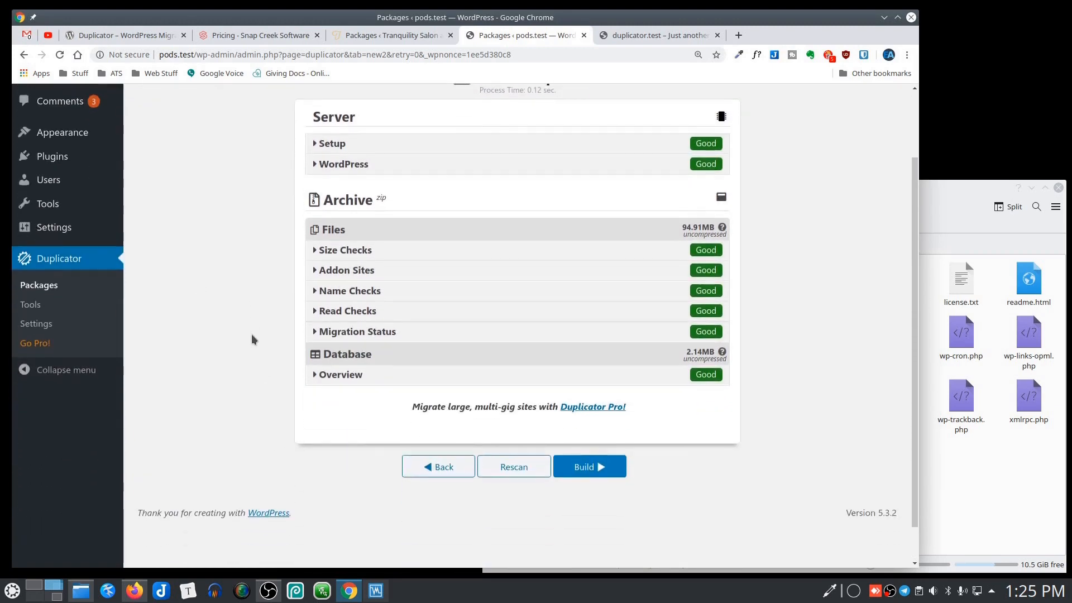
scroll(251, 334, "up", 2)
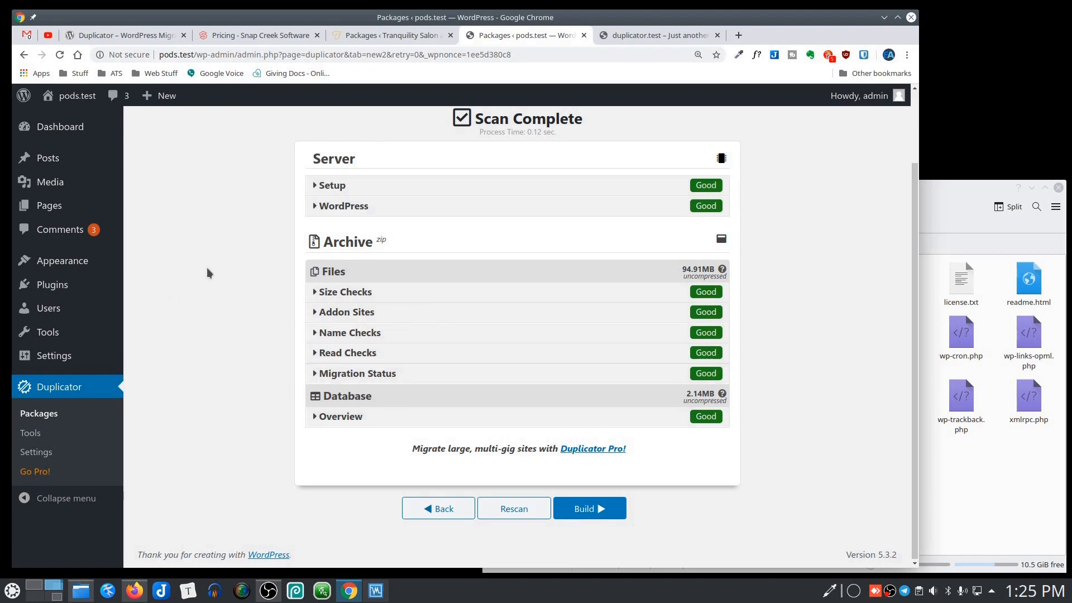
left_click(588, 508)
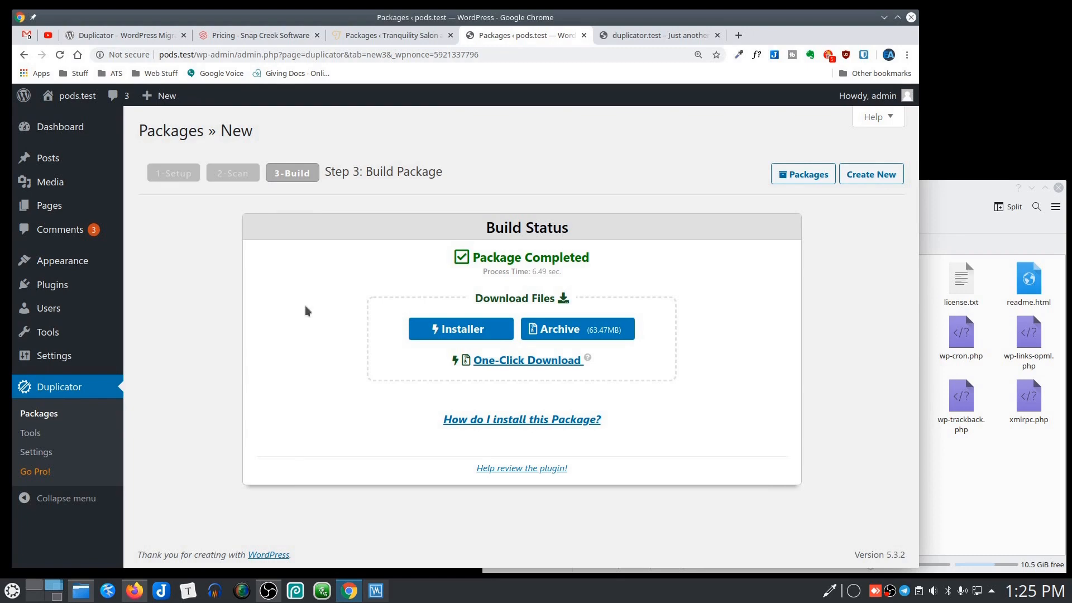
Download the package installer into Videos > Original Content > Duplicator as installer_20200211.php.
left_click(455, 333)
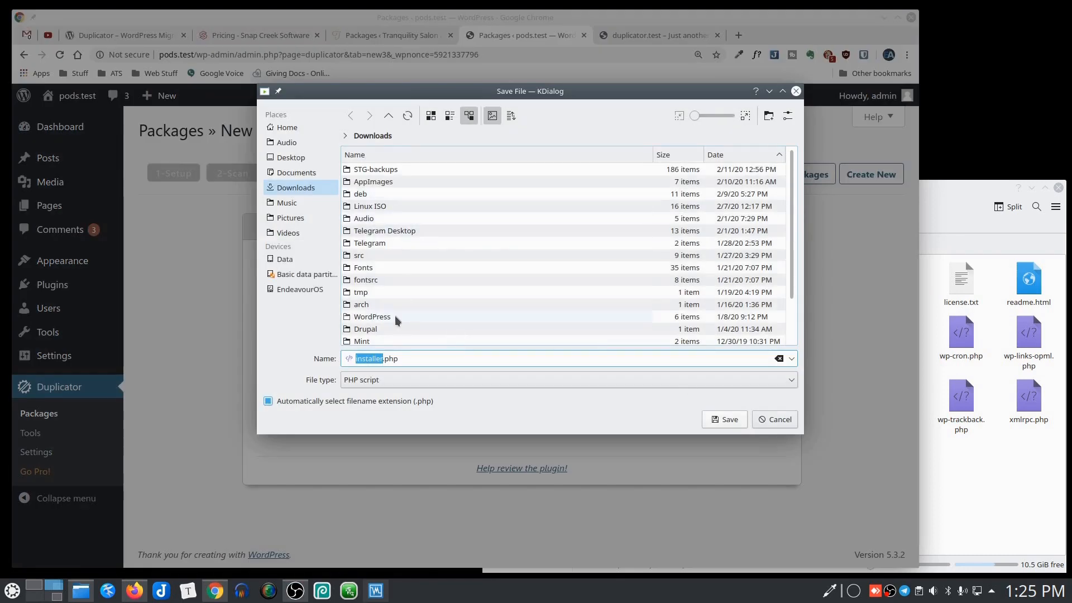
left_click(288, 233)
left_click(375, 182)
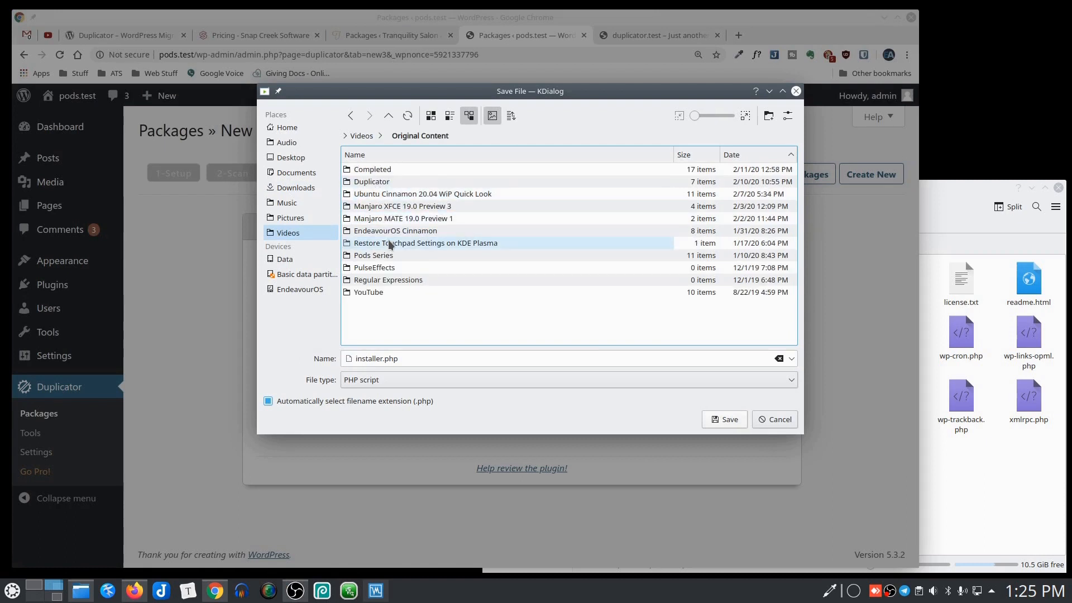
left_click(379, 183)
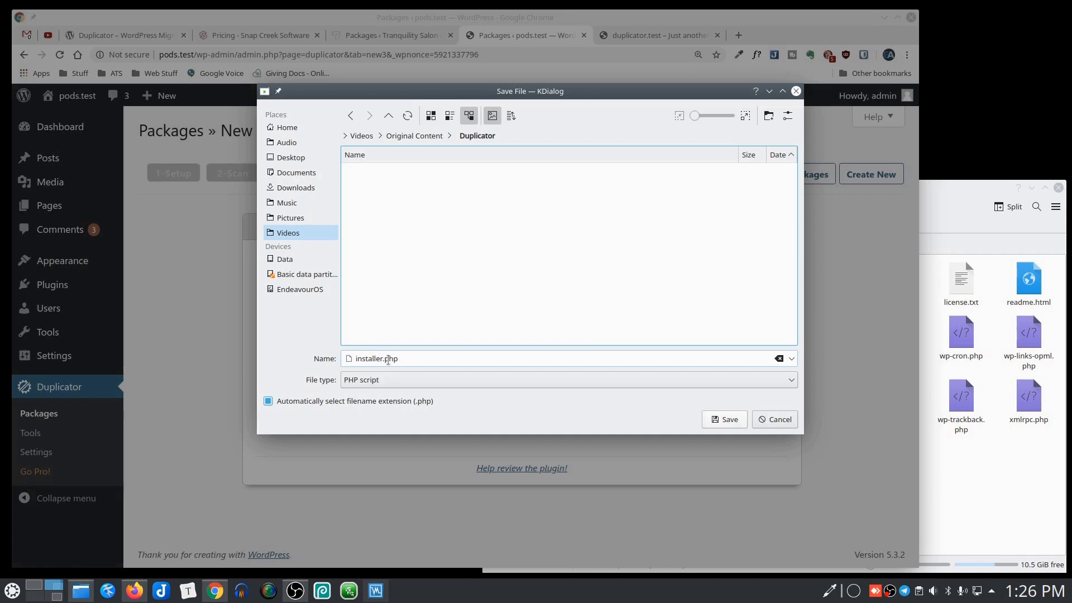
left_click(385, 360)
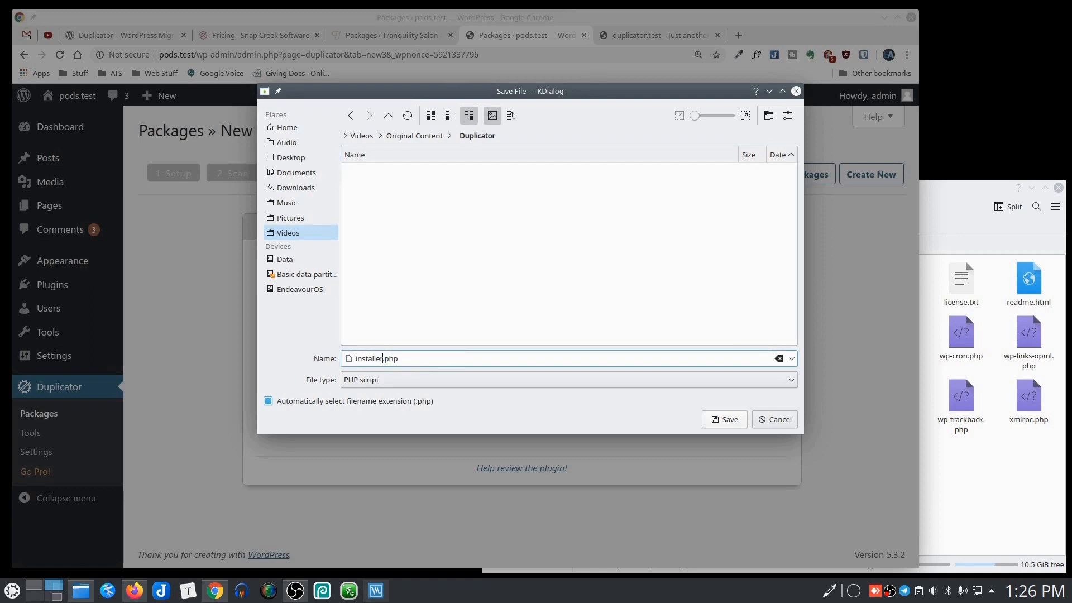
type("_")
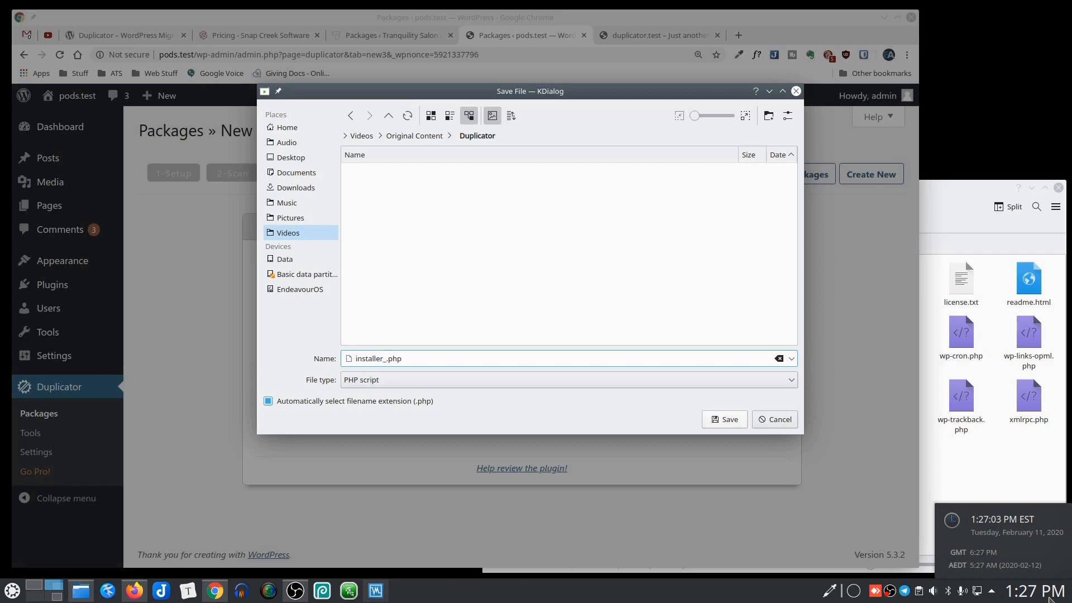
type("20200217")
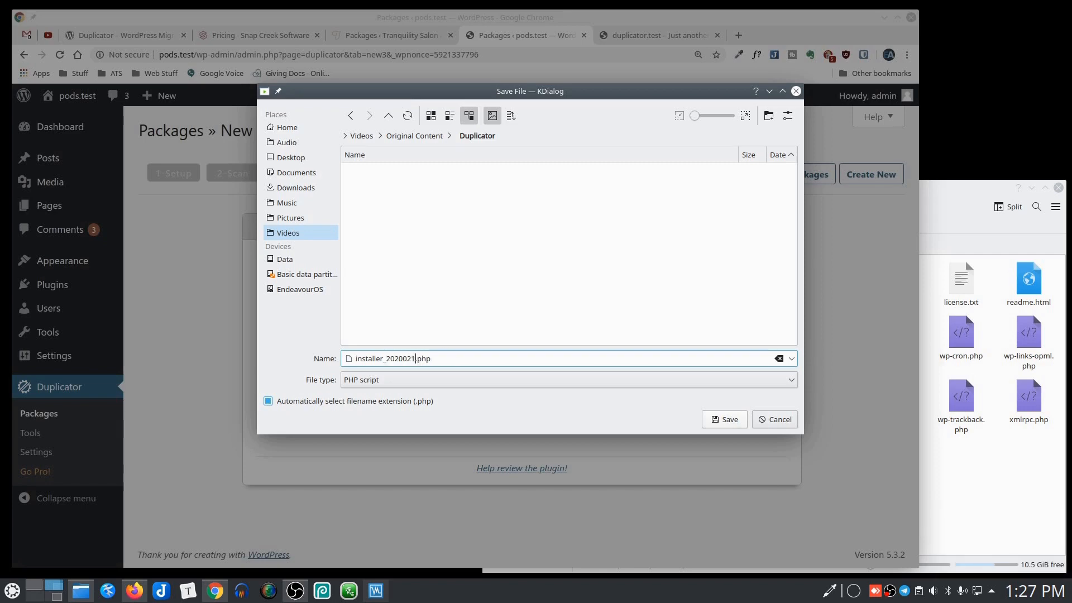
key("Return")
Download the package archive under its default name into the same Duplicator folder and check the downloaded files in Dolphin.
left_click(578, 331)
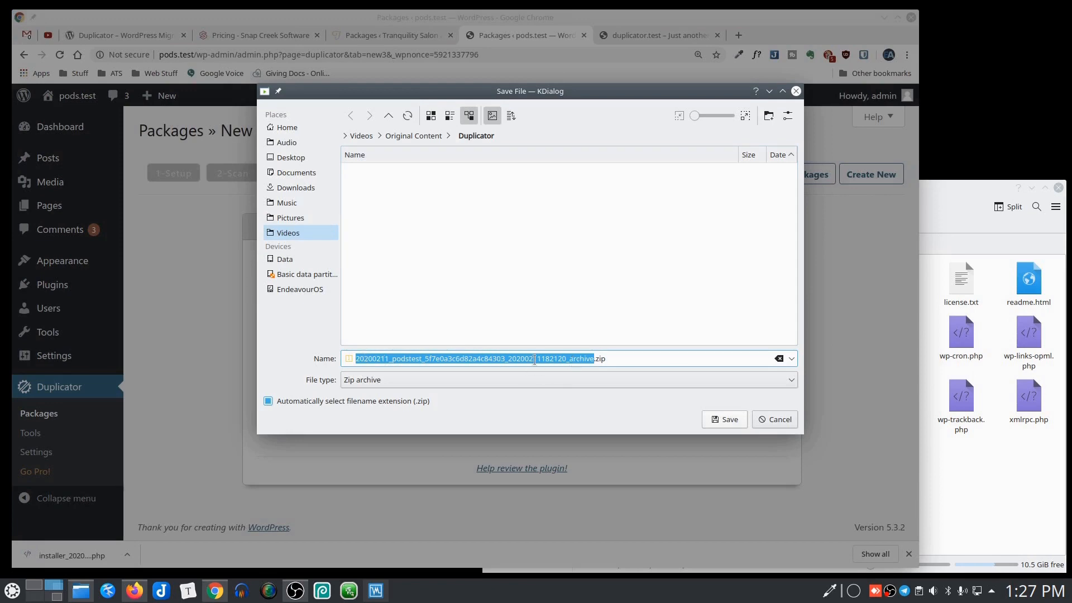
left_click(725, 419)
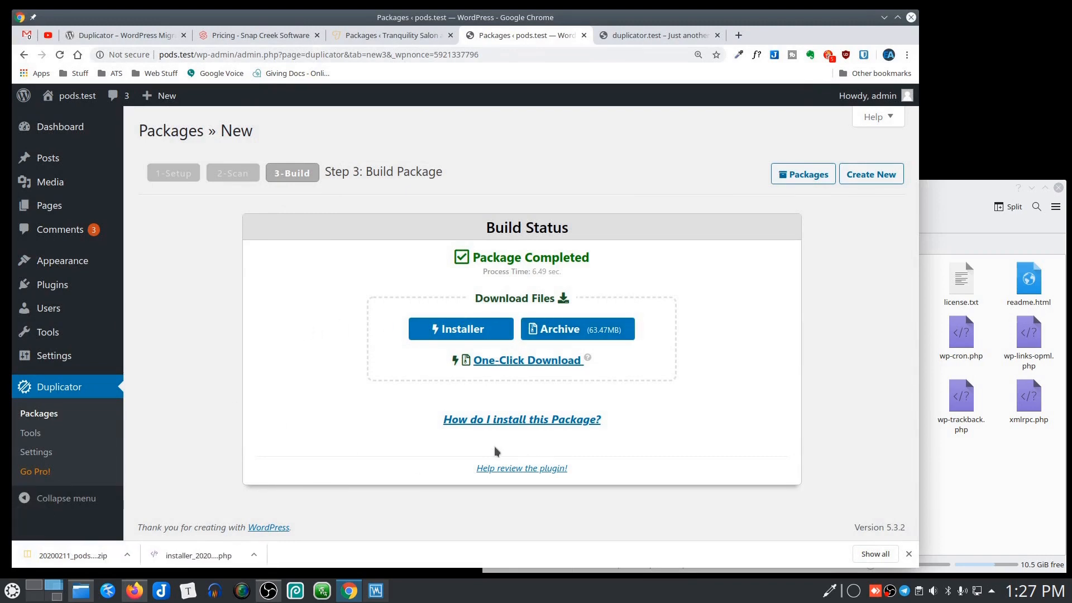
left_click(1015, 457)
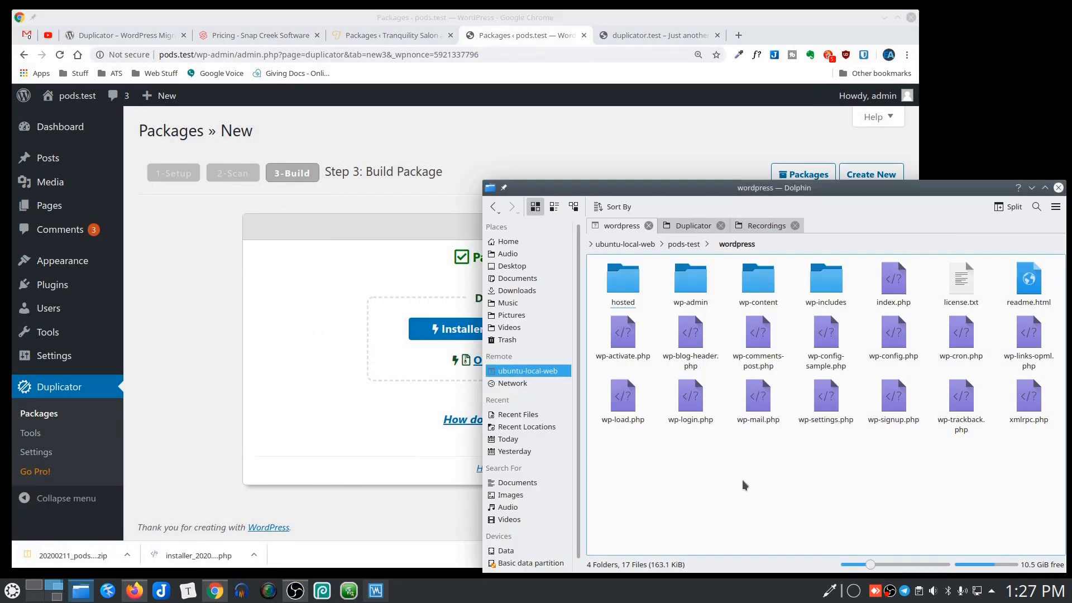
left_click(692, 225)
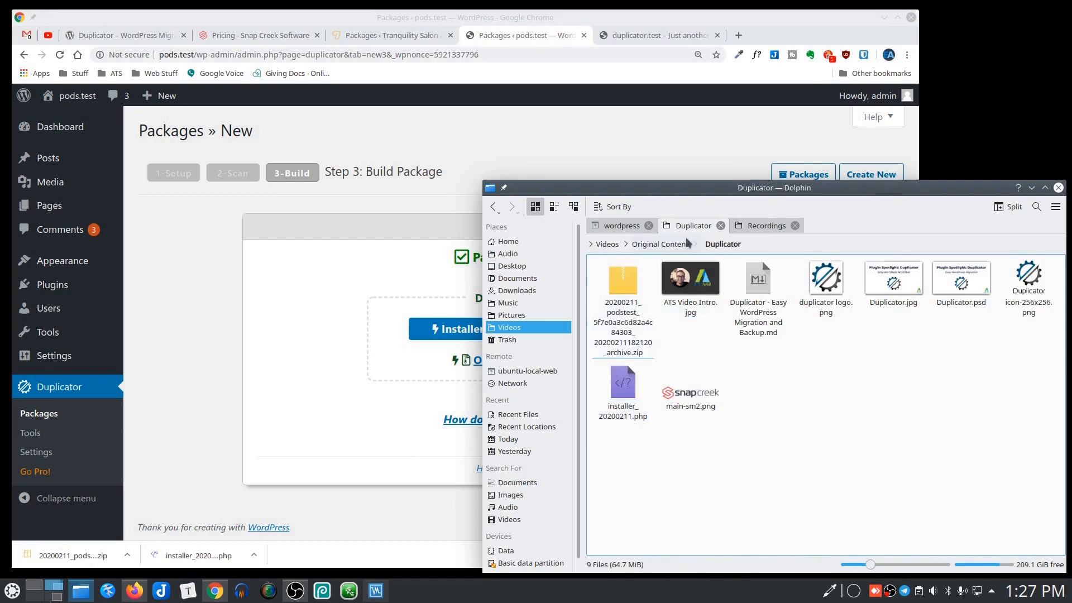
left_click(626, 225)
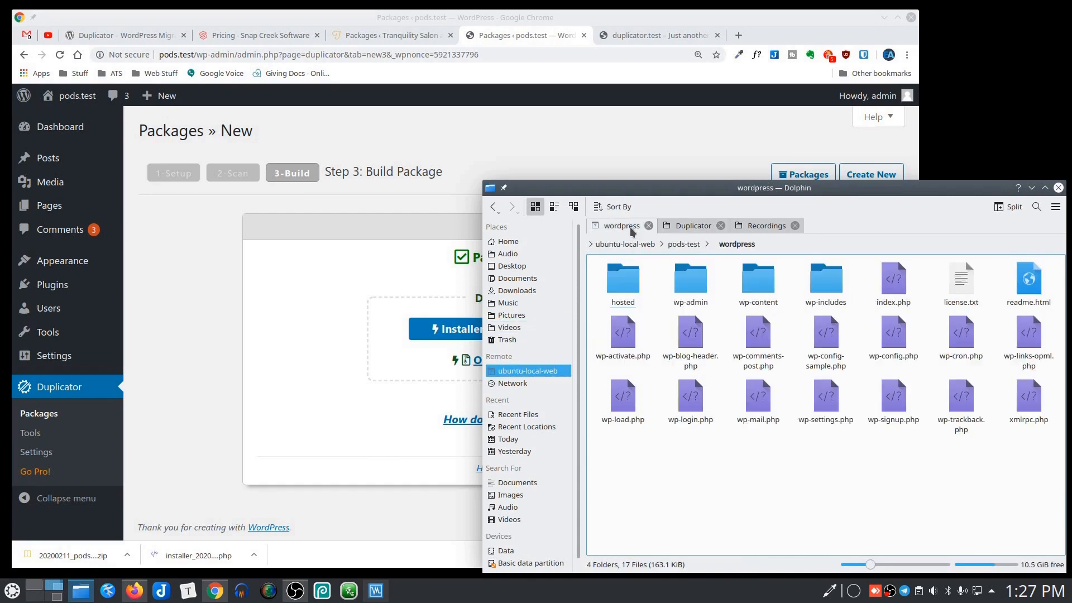
Switch to the duplicator.test site in Chrome and view its posts list in the WordPress admin.
left_click(514, 35)
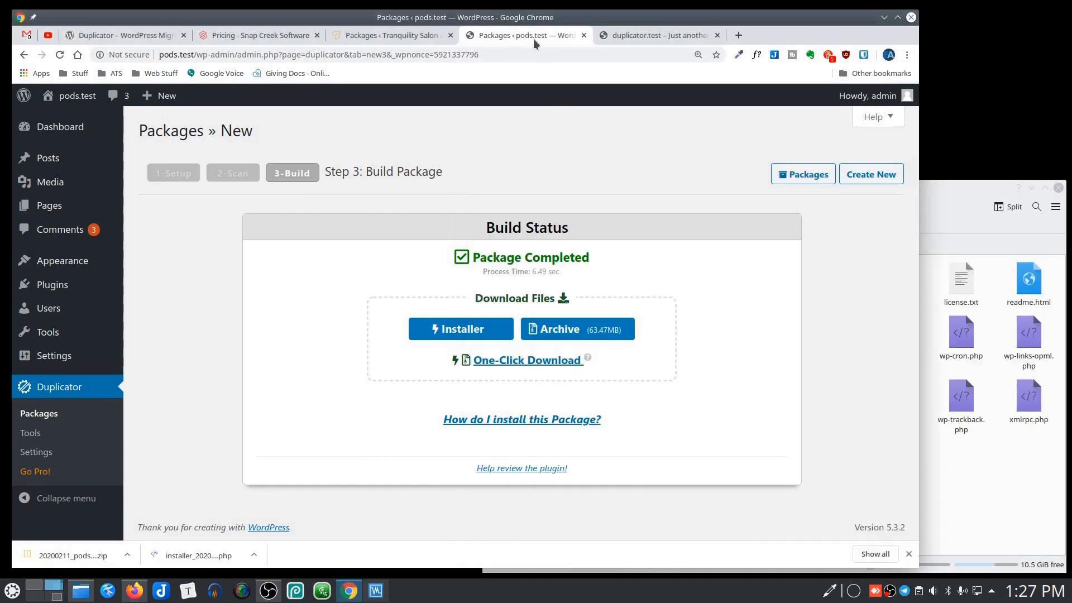
left_click(631, 35)
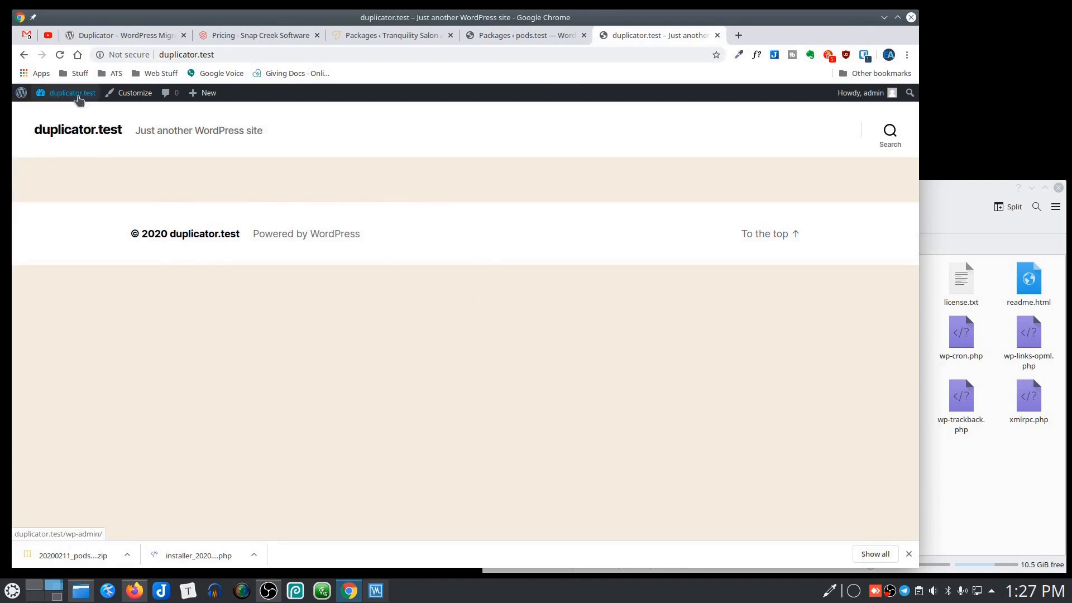
mouse_move(66, 92)
left_click(59, 112)
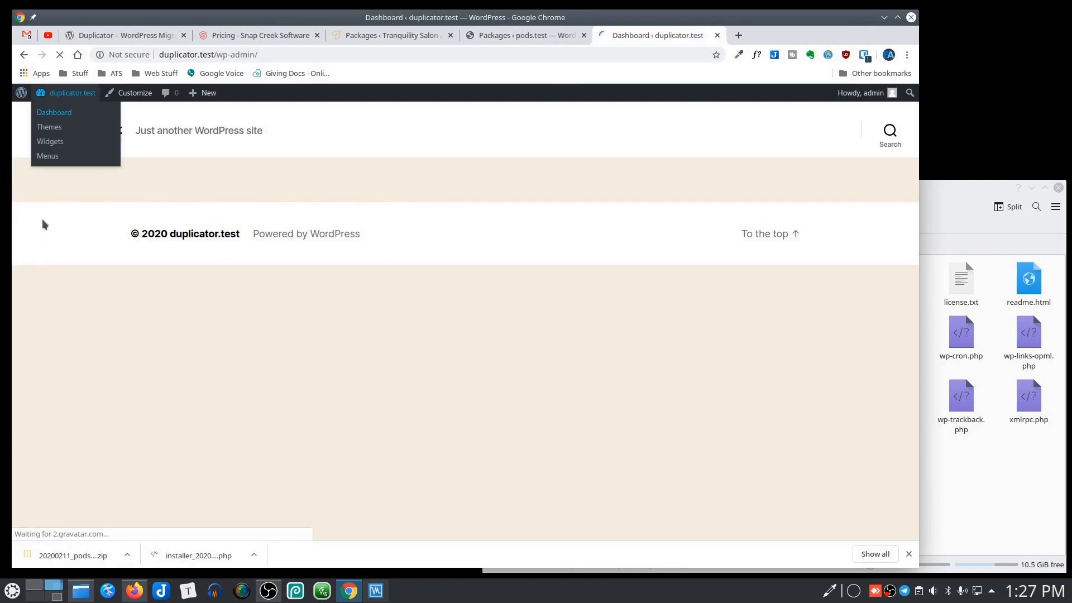
left_click(39, 179)
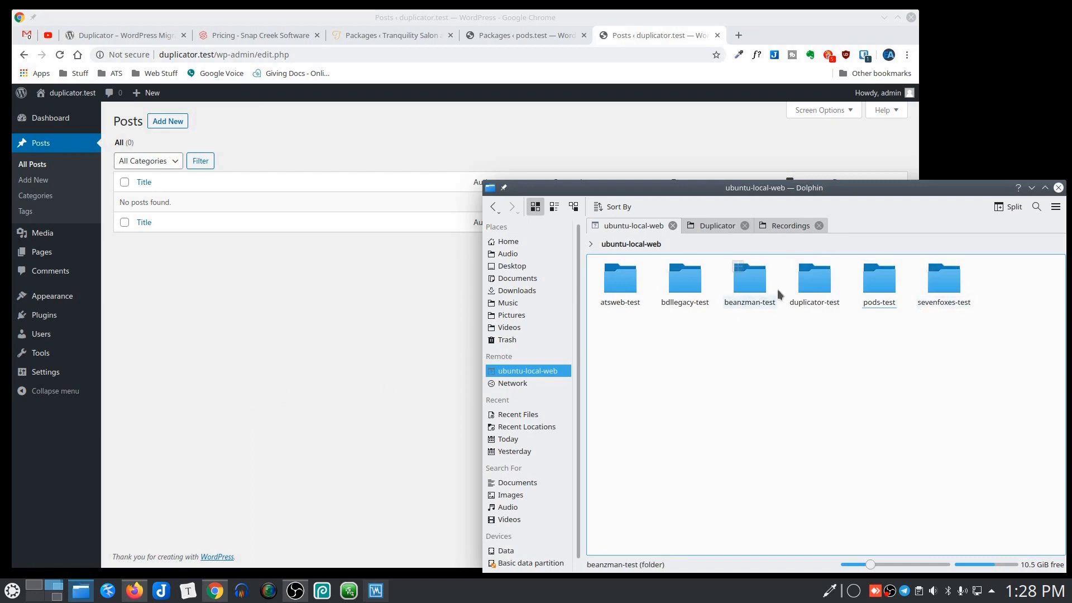
Open the wordpress folder of duplicator-test on ubuntu-local-web in Dolphin.
left_click(815, 290)
double_click(814, 290)
double_click(685, 290)
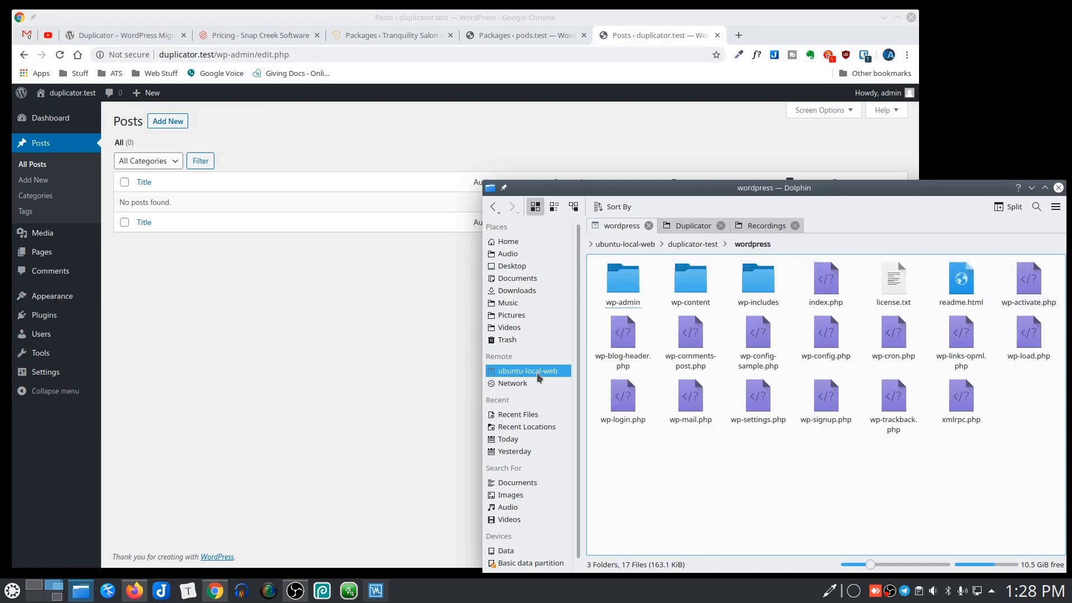
Open wp-config.php in Kate, examine its MySQL database settings, and minimise the editor window.
left_click(827, 337)
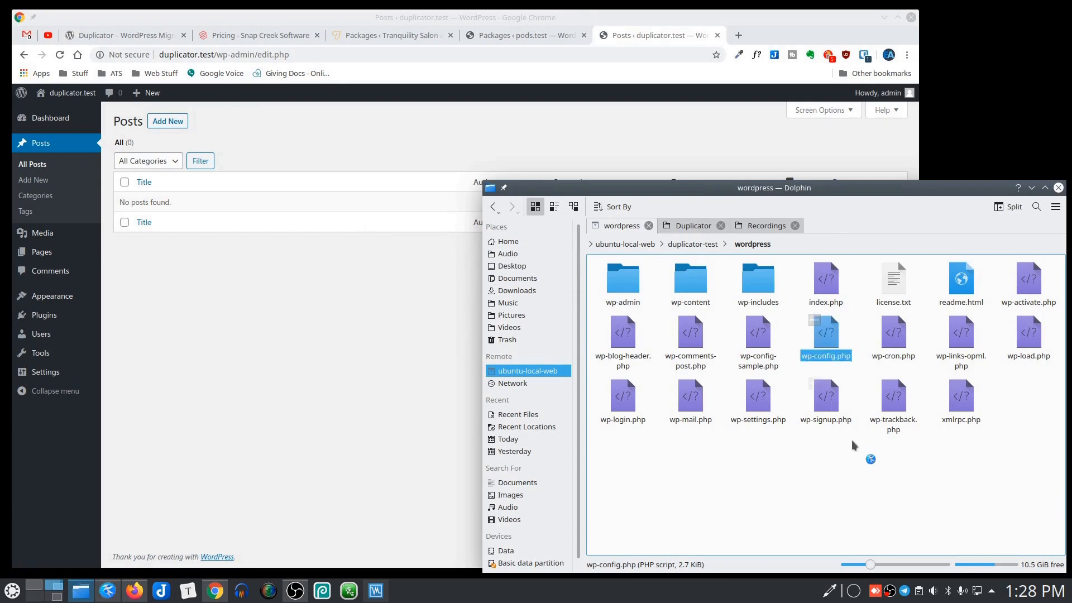
scroll(159, 290, "down", 1)
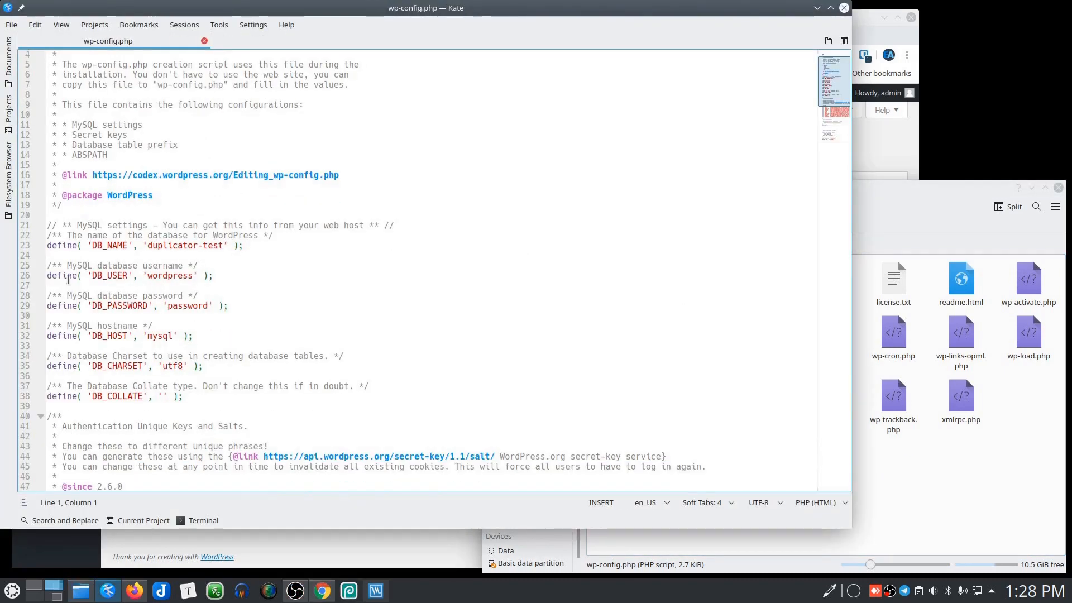
scroll(122, 279, "down", 1)
scroll(237, 316, "up", 2)
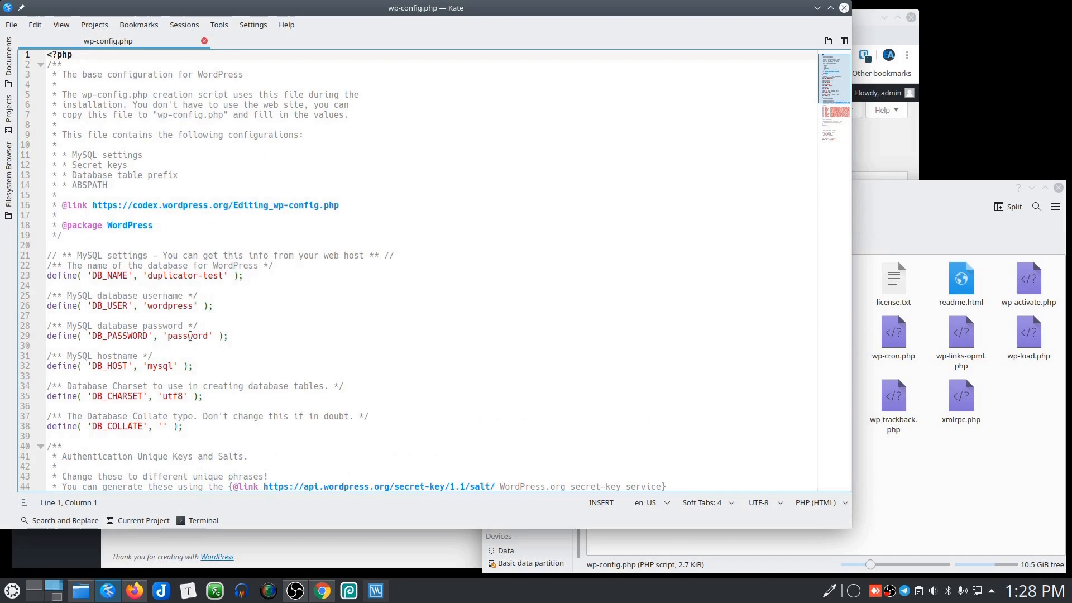
left_click_drag(530, 8, 732, 37)
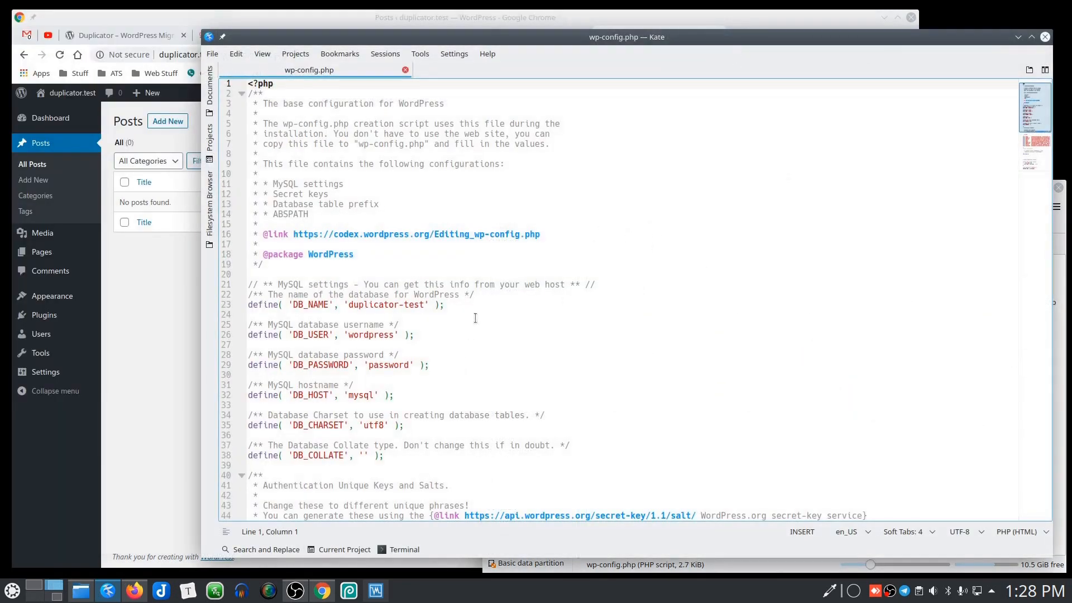
left_click(1018, 38)
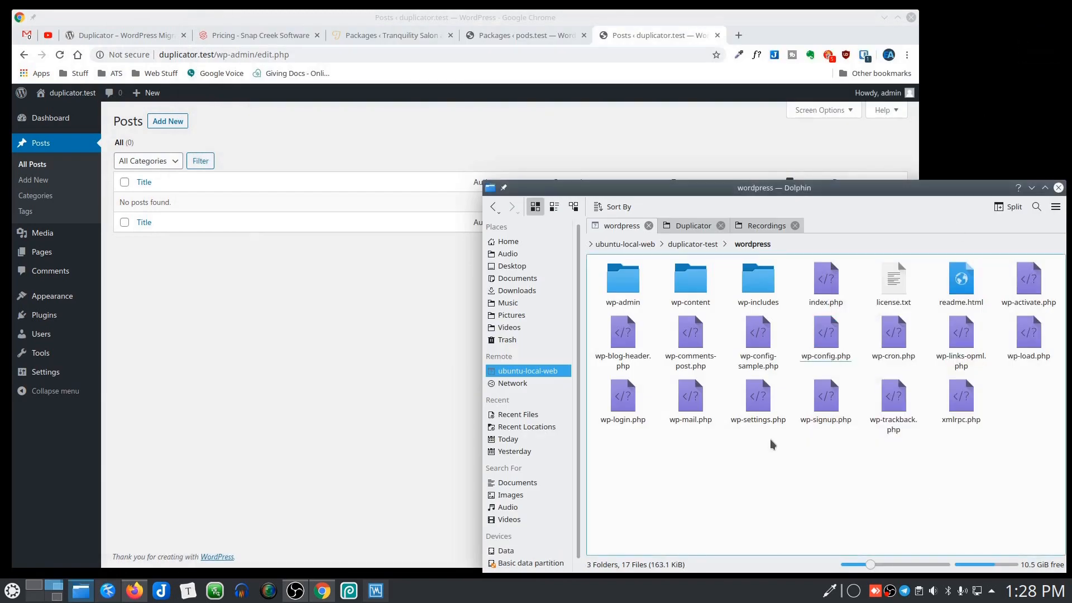
Permanently delete all files and folders in the duplicator-test wordpress folder.
key("ctrl+a")
key("shift+Delete")
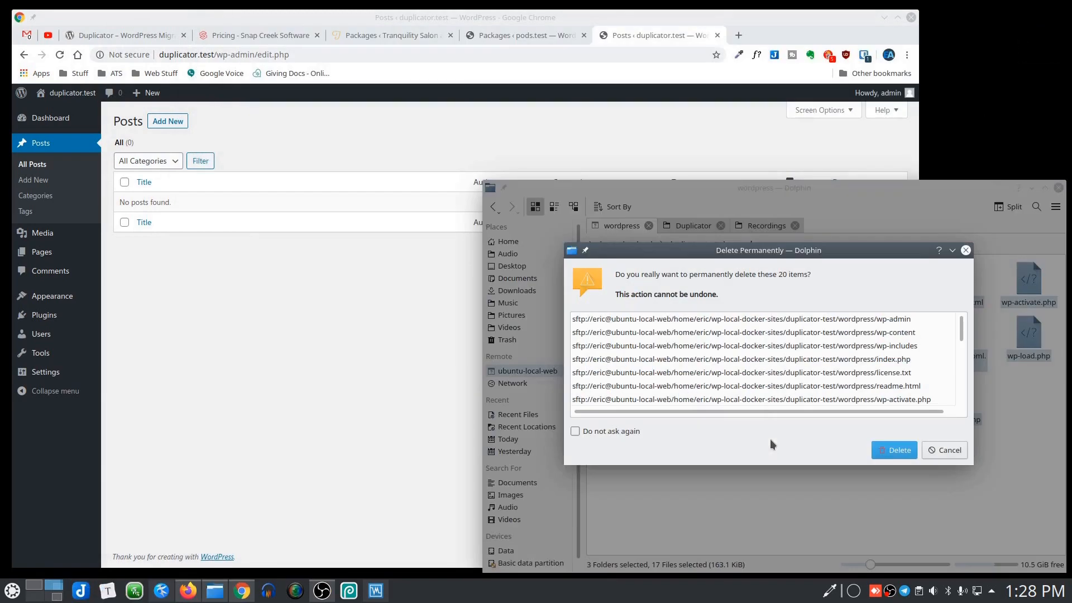
key("Return")
Copy the package archive zip and installer_20200211.php from the Duplicator folder into the duplicator-test wordpress folder, and dismiss the copy notification.
key("ctrl+Tab")
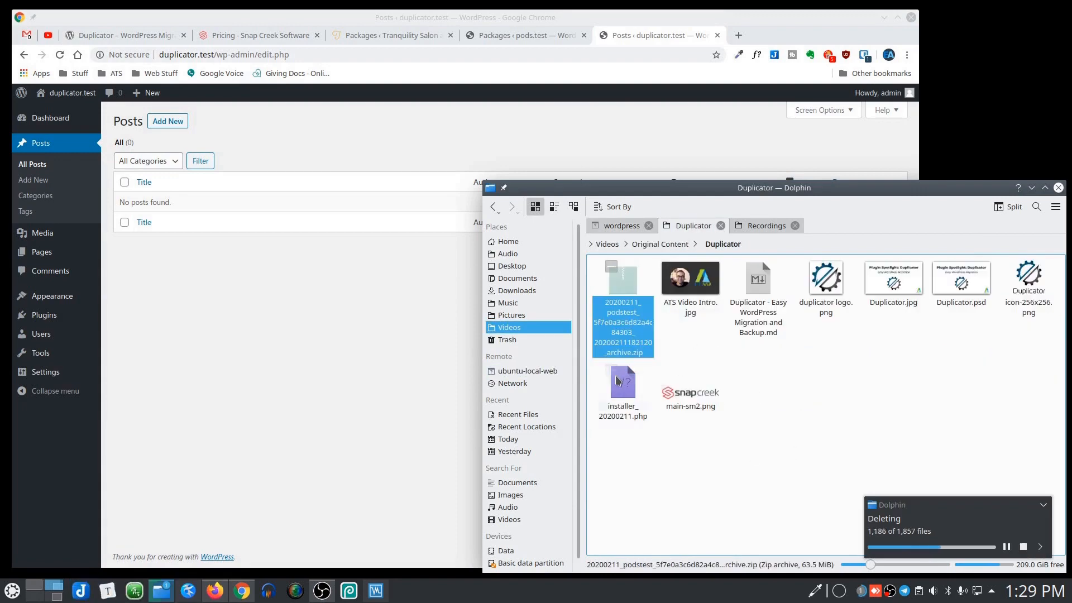
left_click(621, 384, "ctrl")
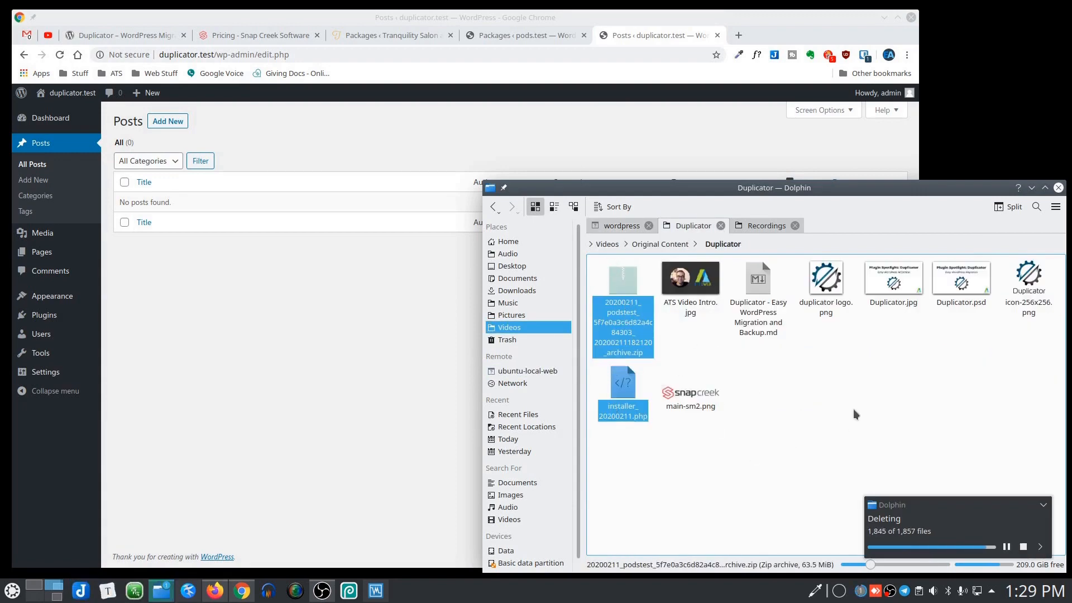
left_click(621, 226)
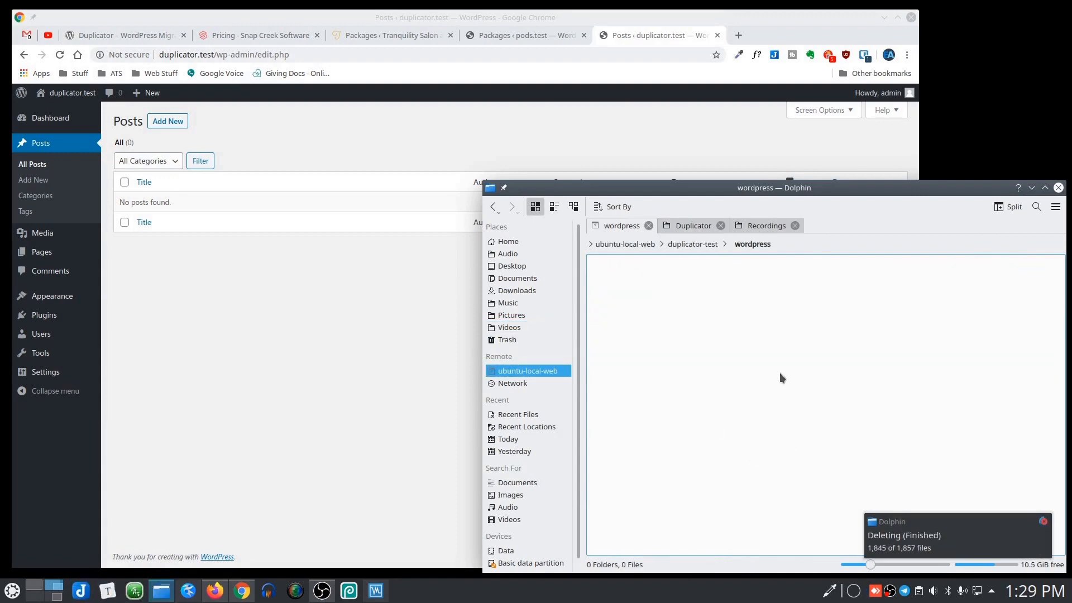
key("ctrl+v")
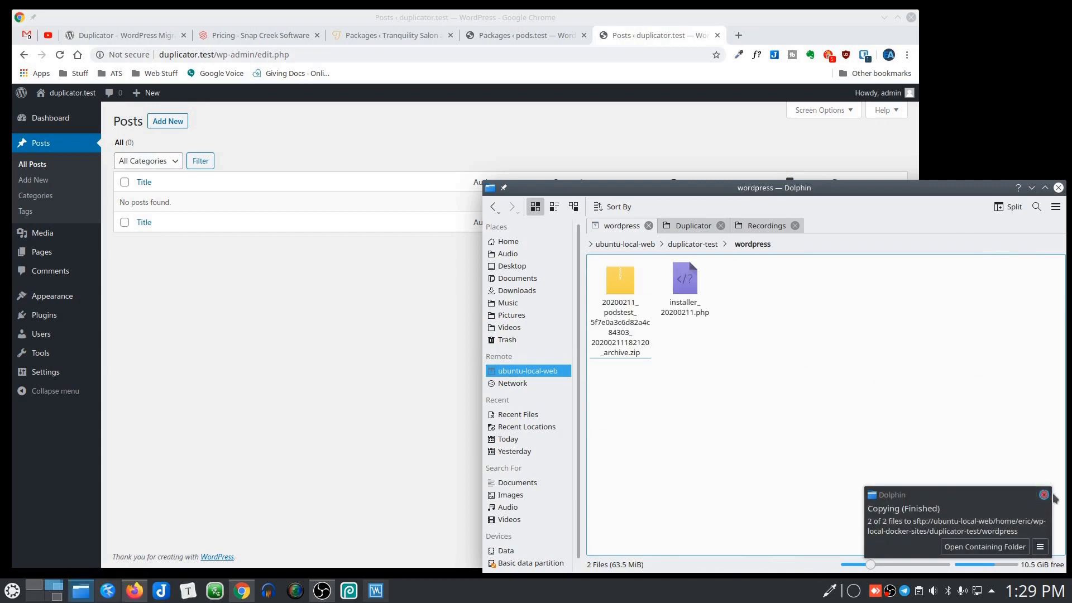
left_click(1043, 494)
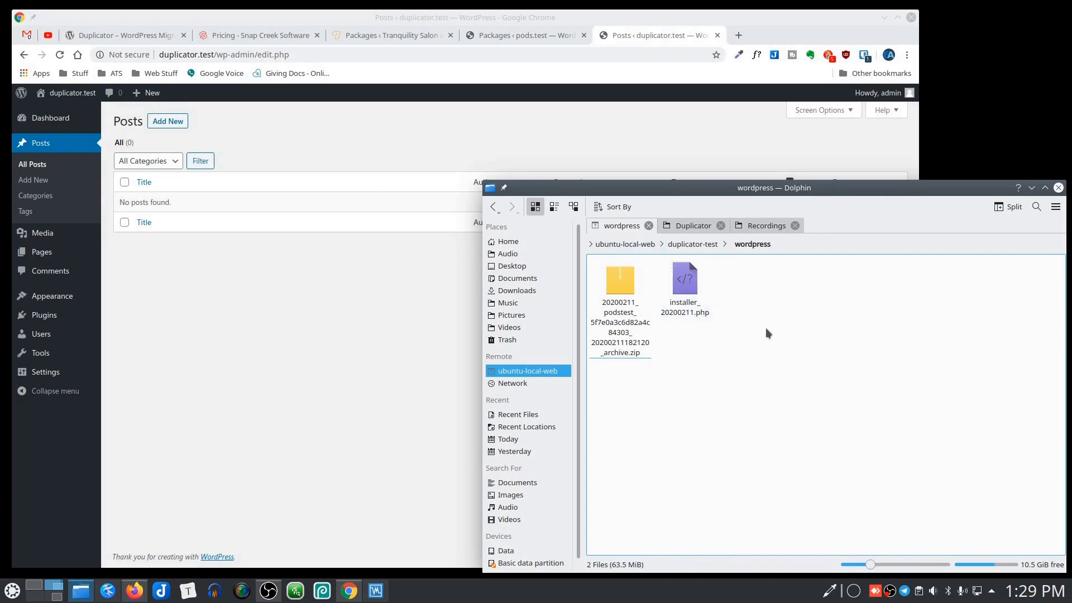
left_click(375, 591)
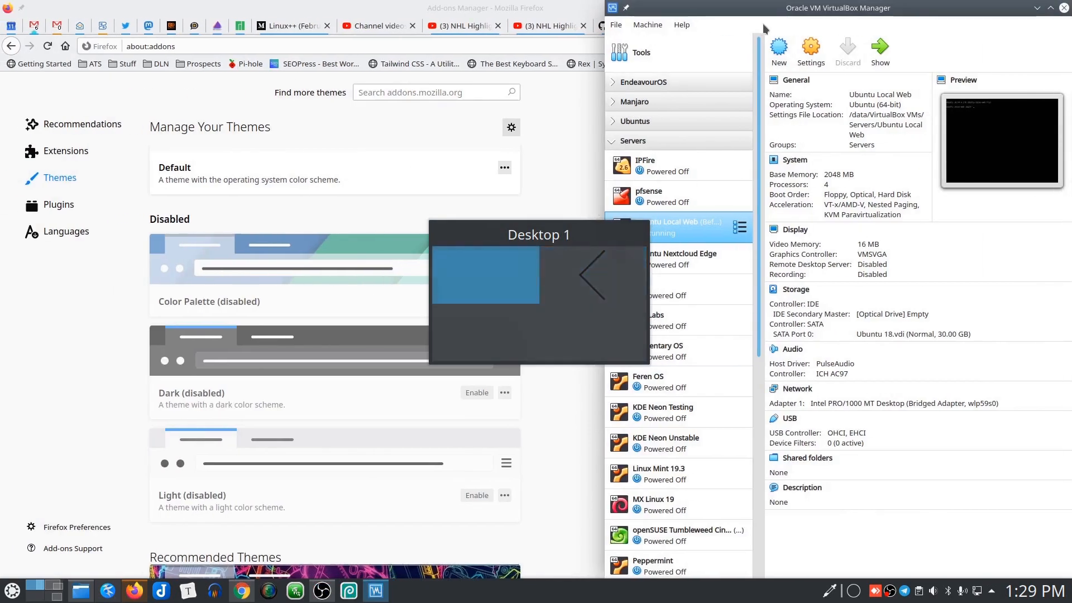
key("ctrl+F2")
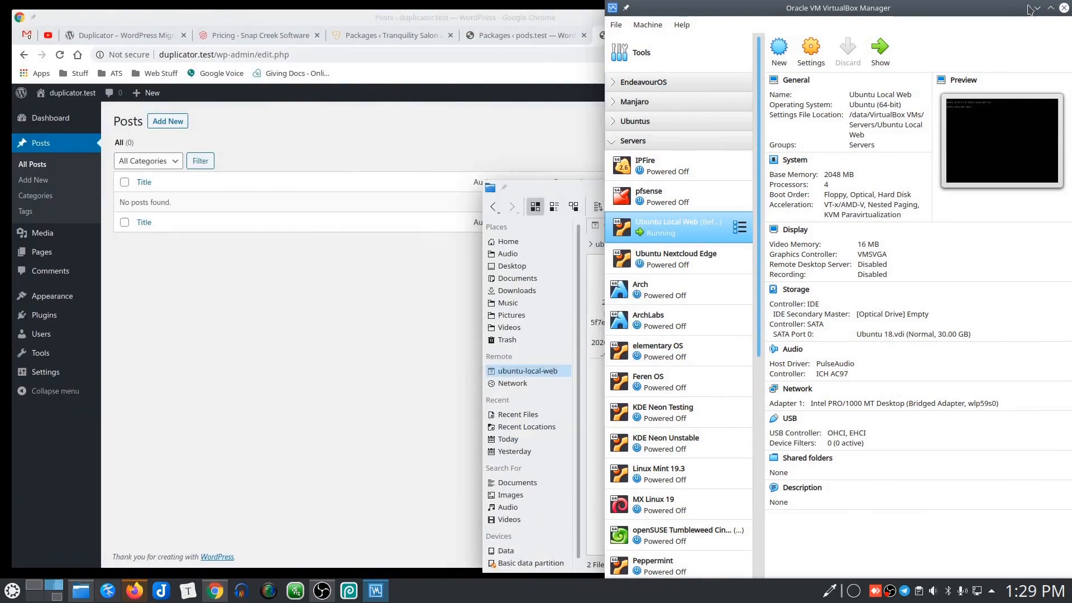
left_click(1036, 8)
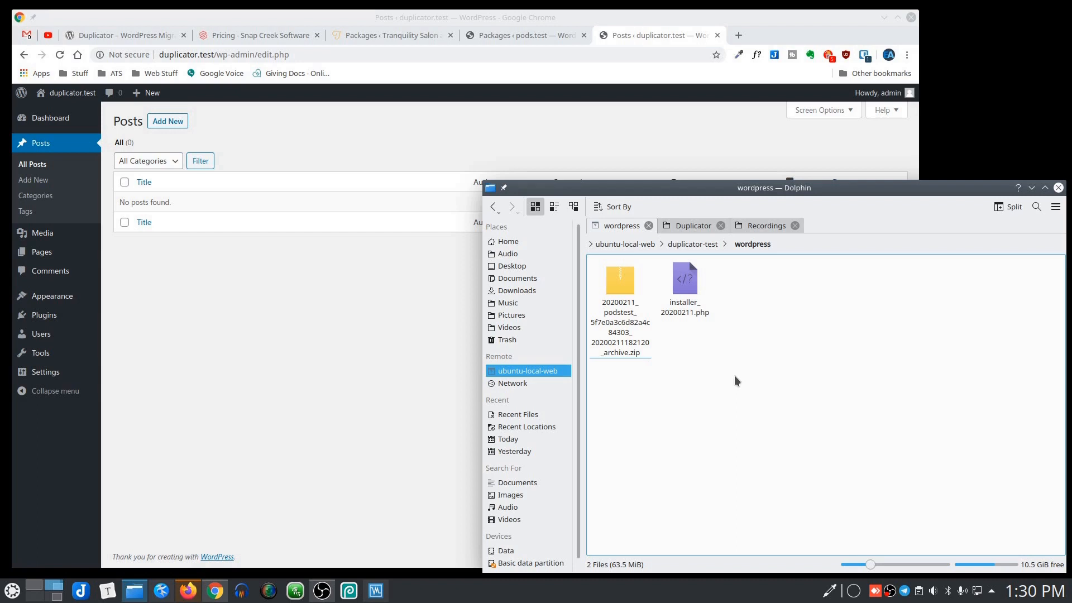
Copy the name of installer_20200211.php in the duplicator-test wordpress folder and load duplicator.test/installer_20200211.php in Chrome.
left_click(687, 310)
key("F1")
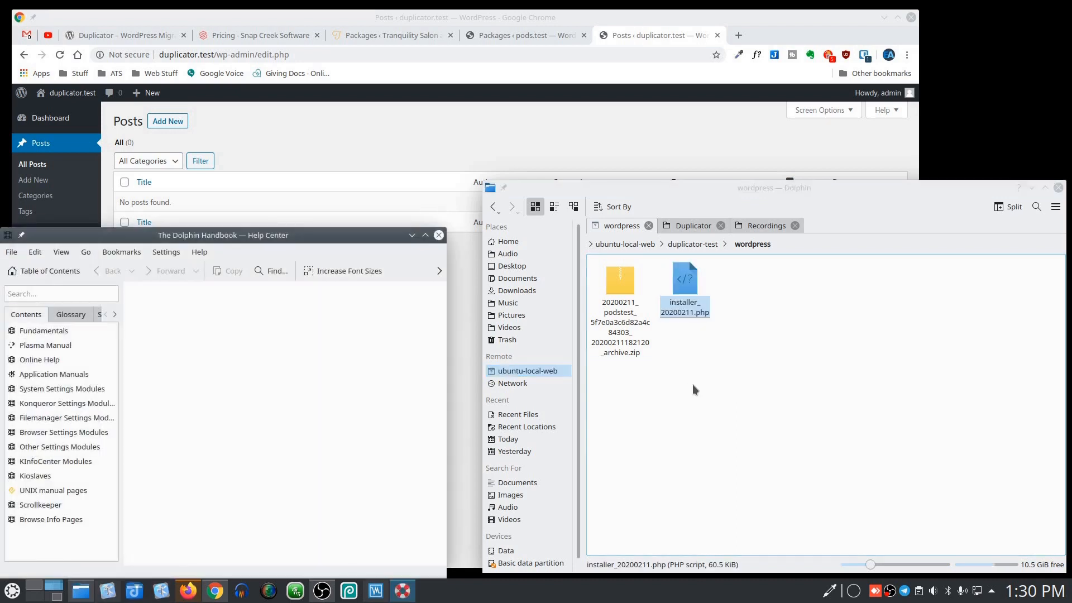
key("alt+F4")
key("F2")
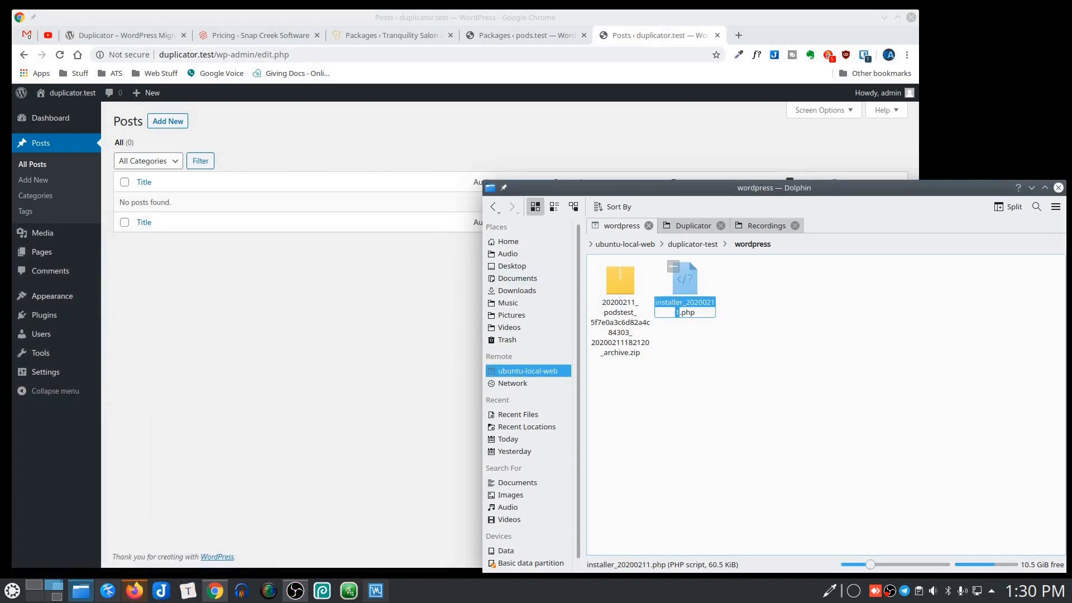
left_click(393, 318)
left_click_drag(217, 55, 480, 59)
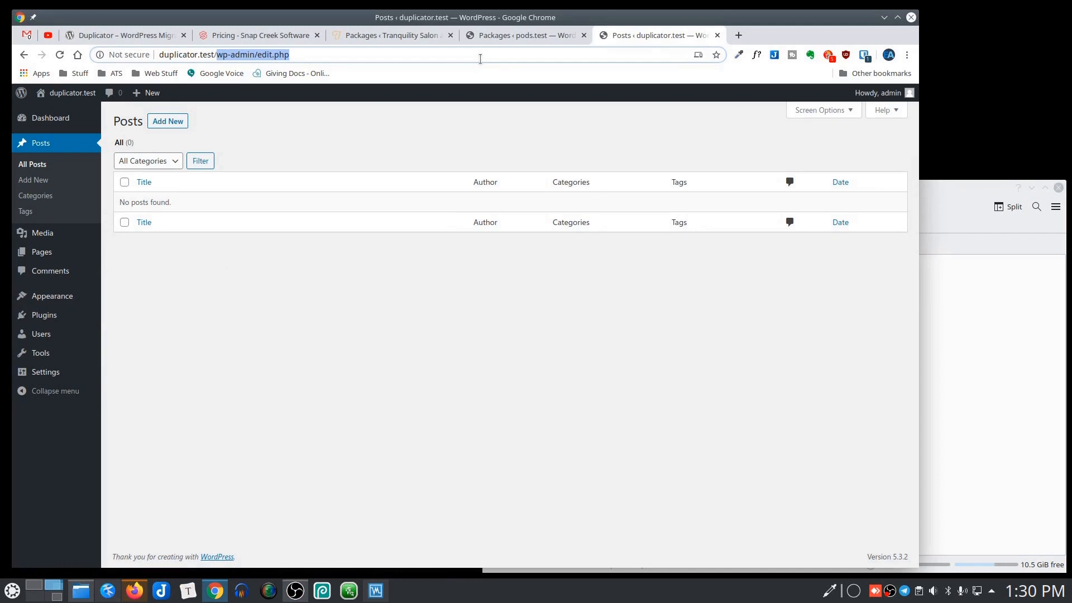
key("BackSpace")
type("installer_20200211.php")
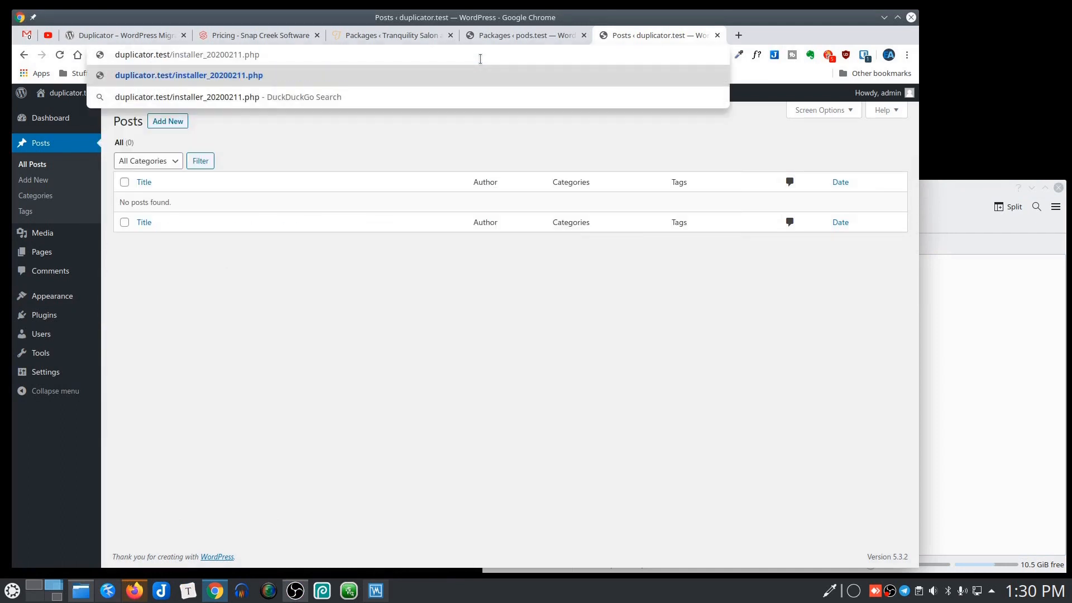
key("Return")
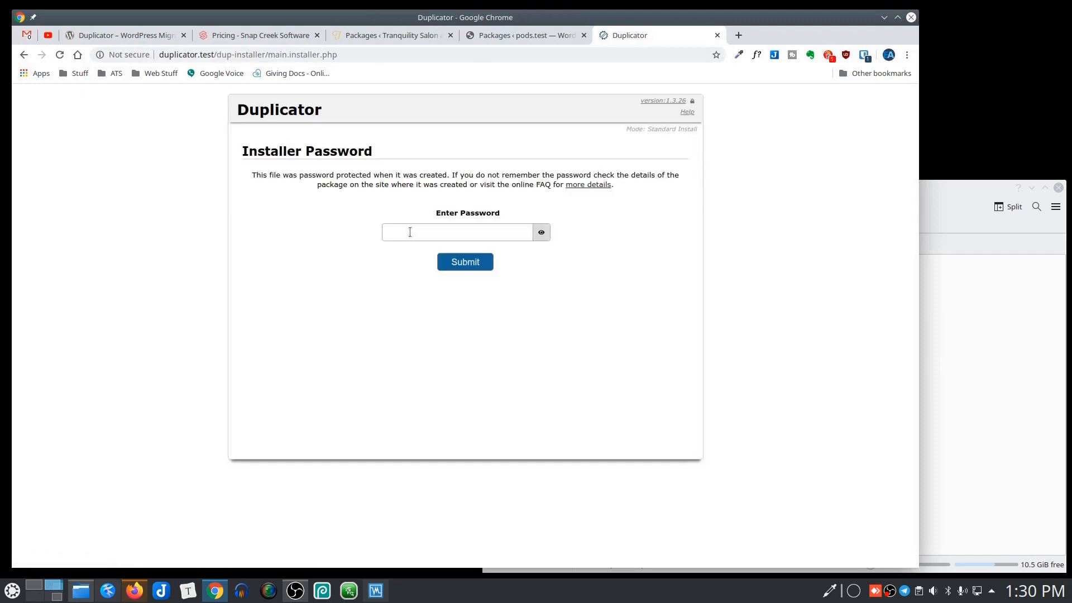
Enter the installer password, examine the dup-installer folder in Dolphin, and submit the password in Chrome.
left_click(410, 232)
type("•")
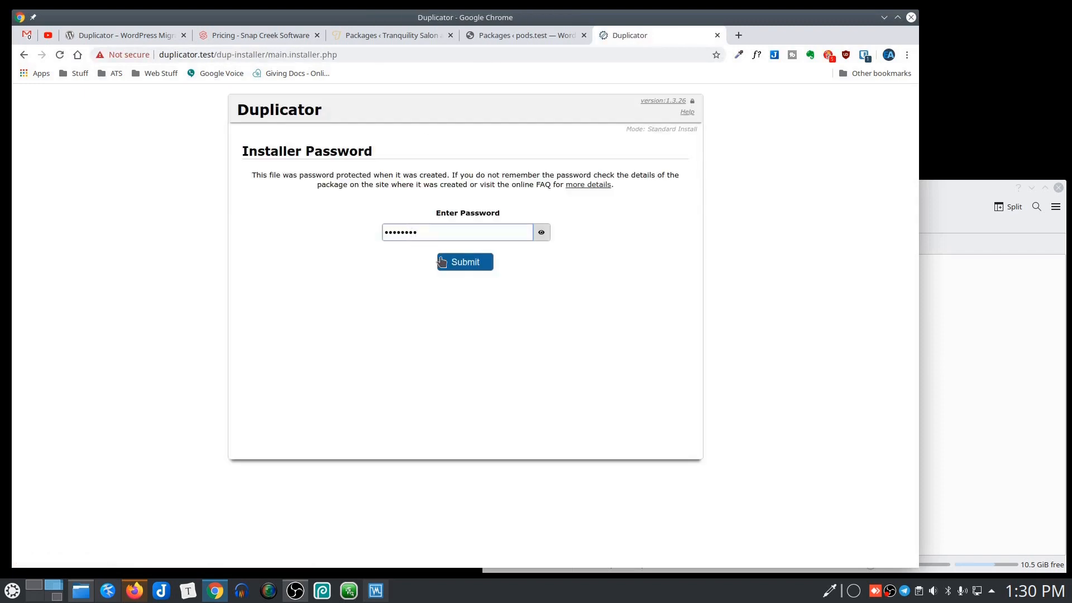
left_click(934, 400)
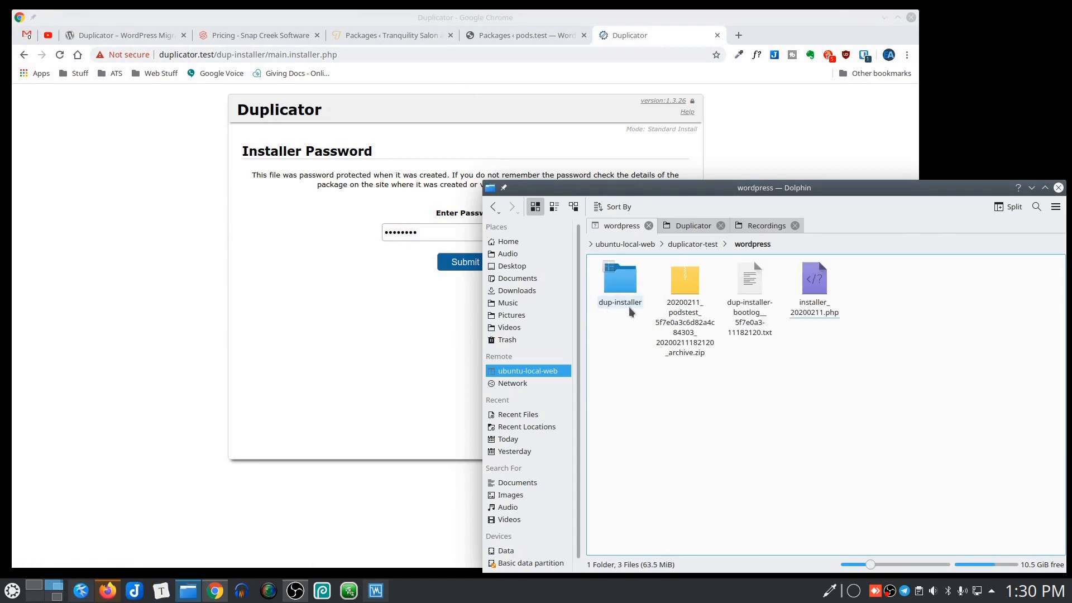
left_click(619, 279)
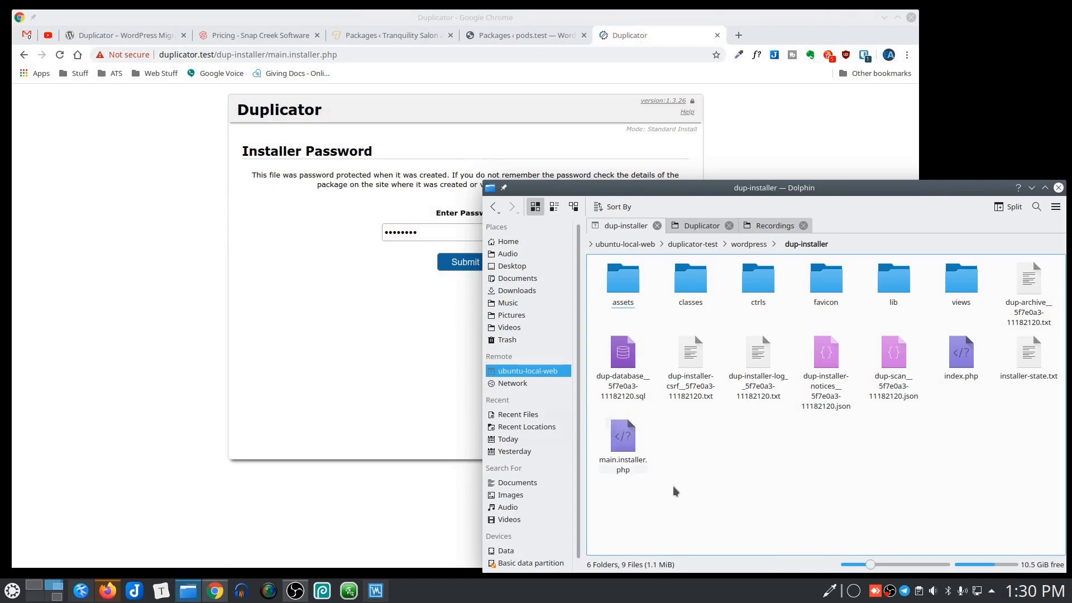
key("alt+Left")
left_click(357, 294)
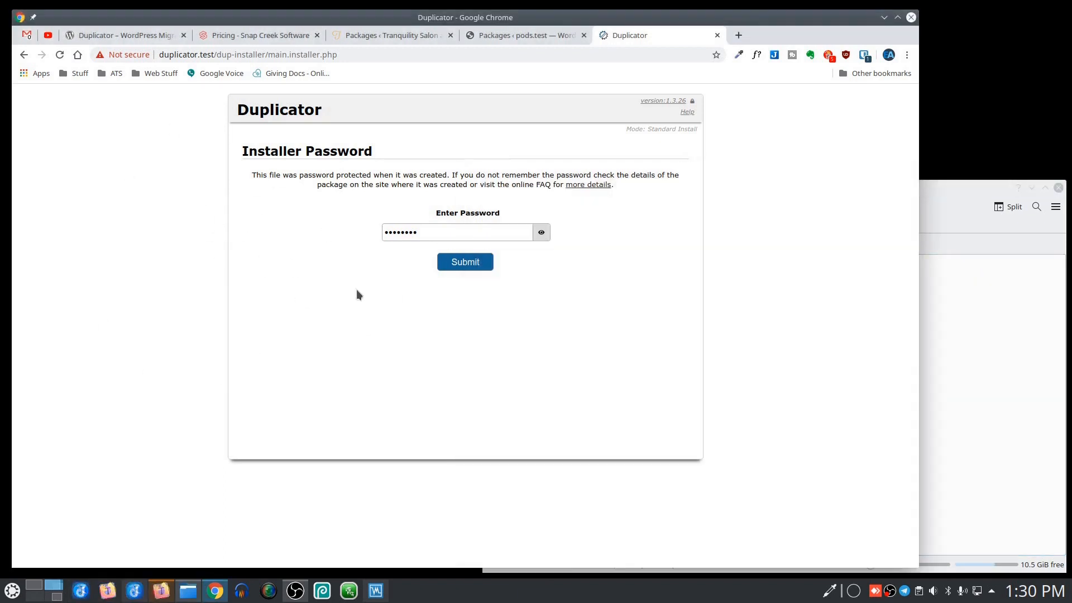
left_click(467, 262)
Review the Setup and Validation sections of the Deployment step, accept the terms and notices, and start extracting the archive.
left_click(944, 399)
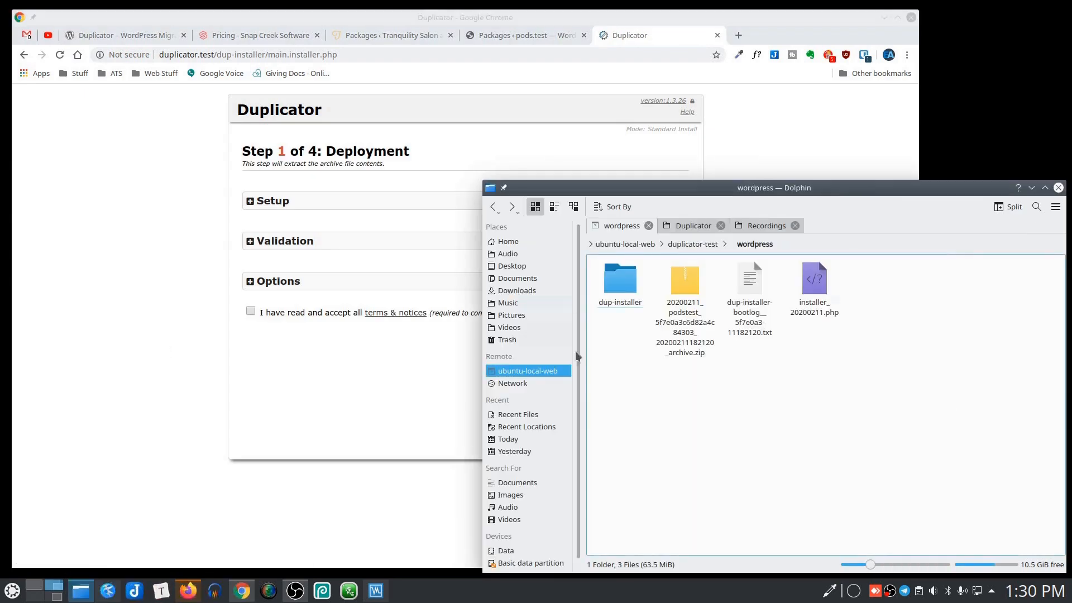
left_click(155, 220)
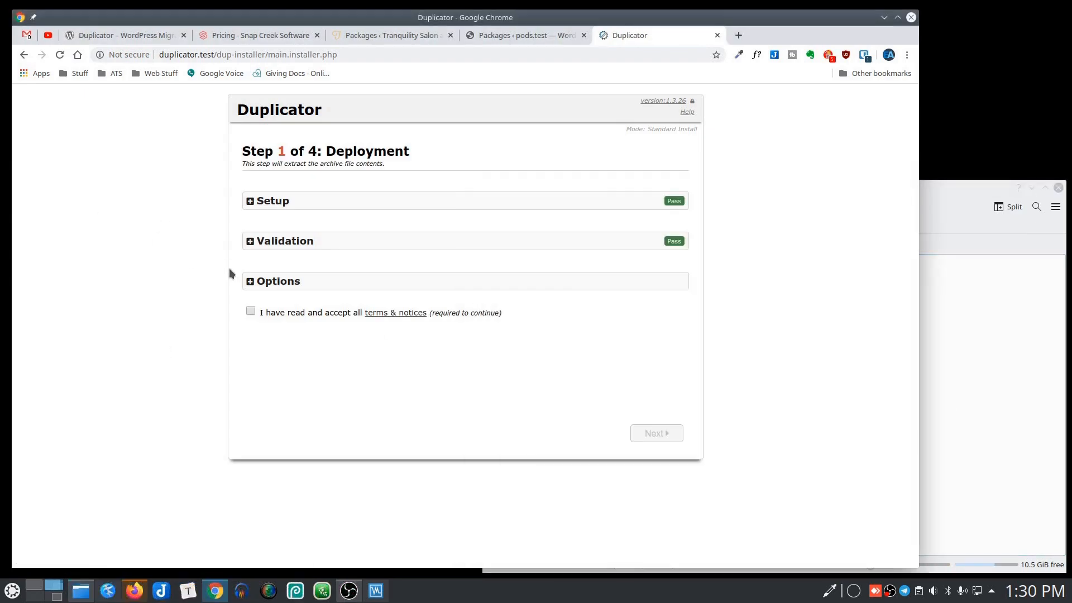
left_click(262, 203)
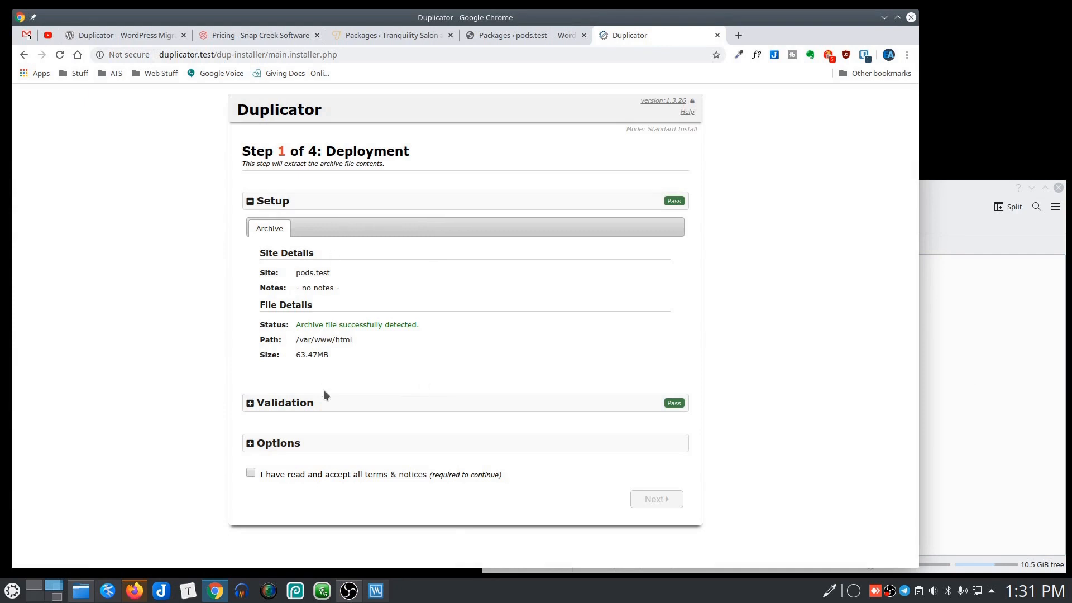
left_click(262, 206)
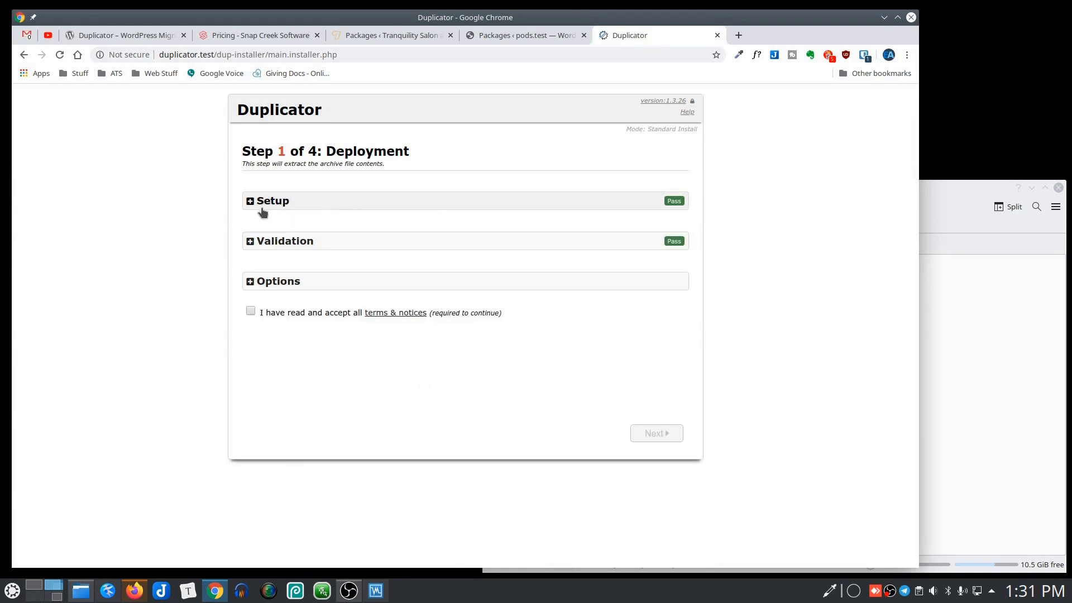
left_click(259, 247)
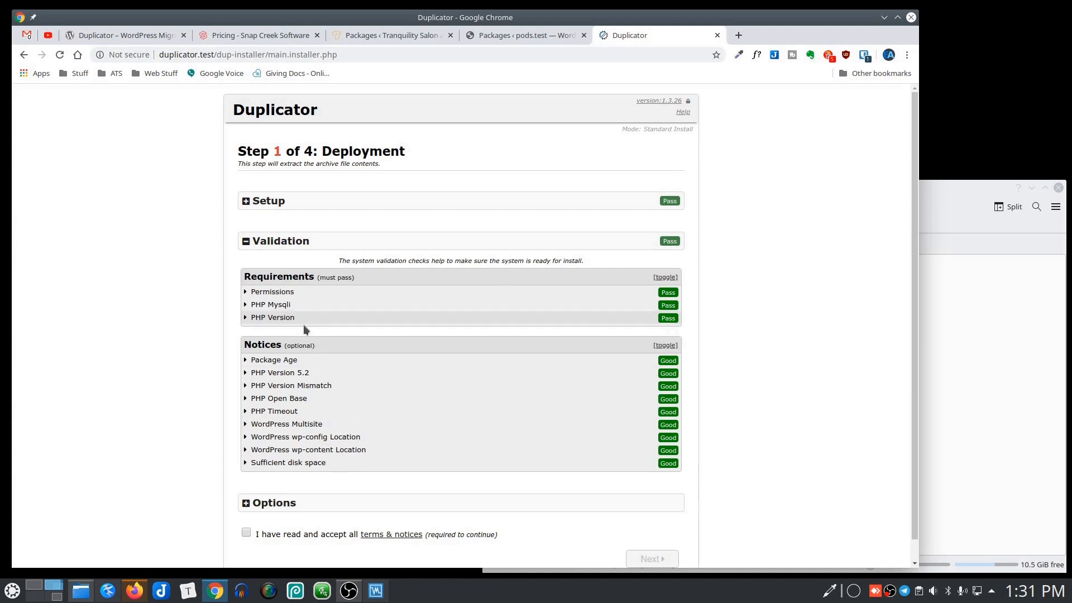
left_click(246, 241)
left_click(250, 312)
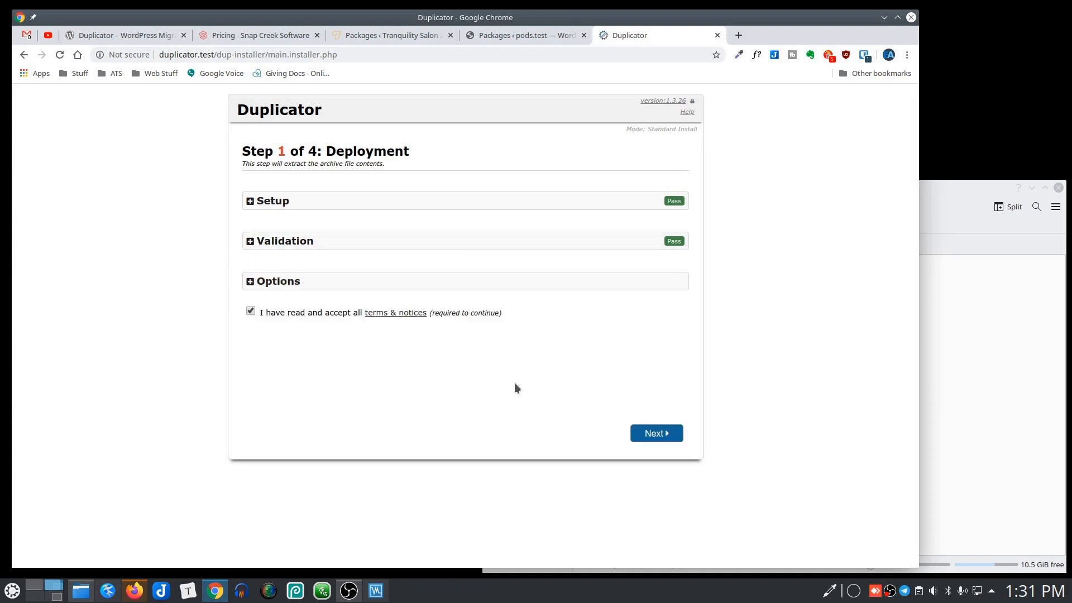
left_click(648, 435)
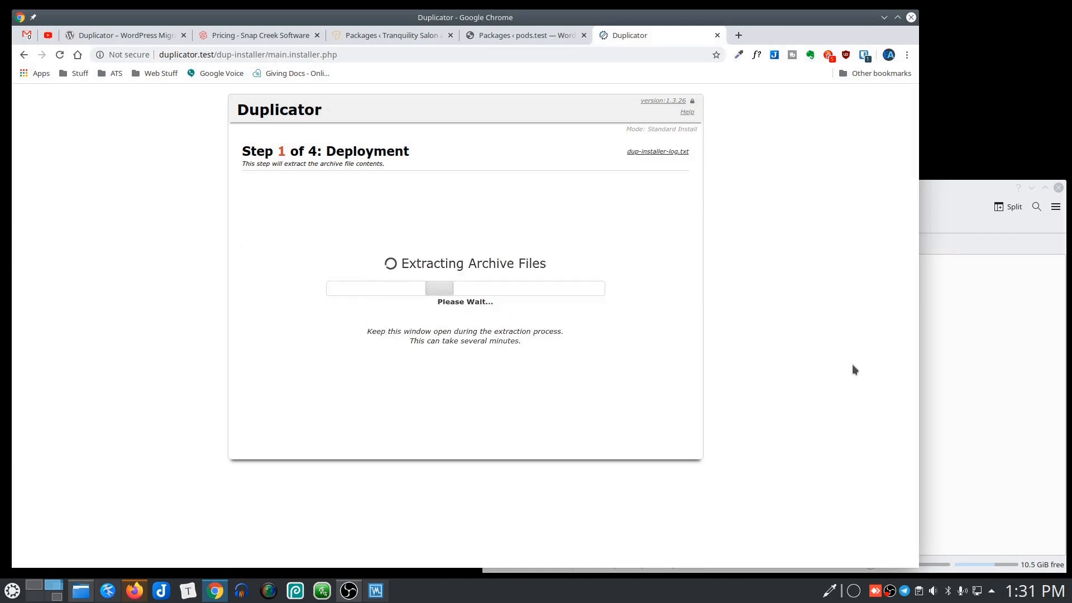
Examine the extracted WordPress files and the hosted folder in the duplicator-test wordpress folder in Dolphin.
left_click(940, 393)
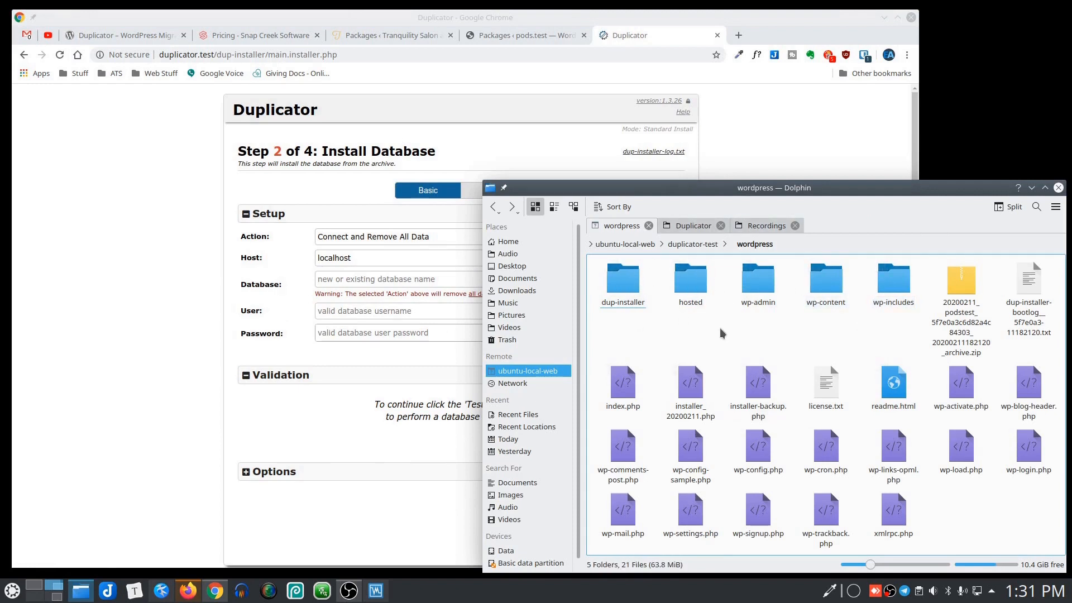
left_click(695, 288)
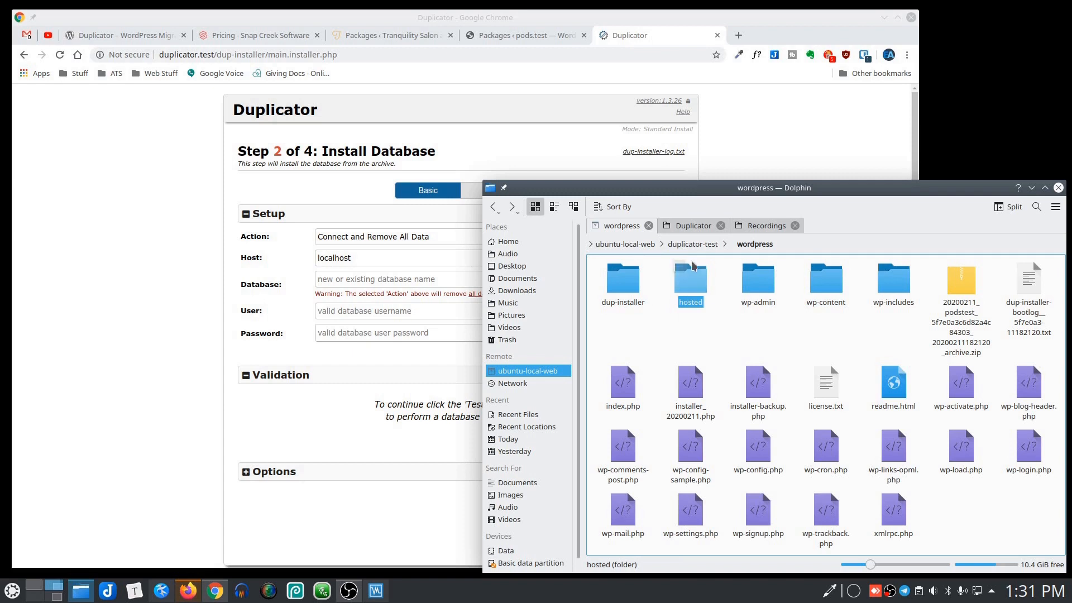
left_click(757, 330)
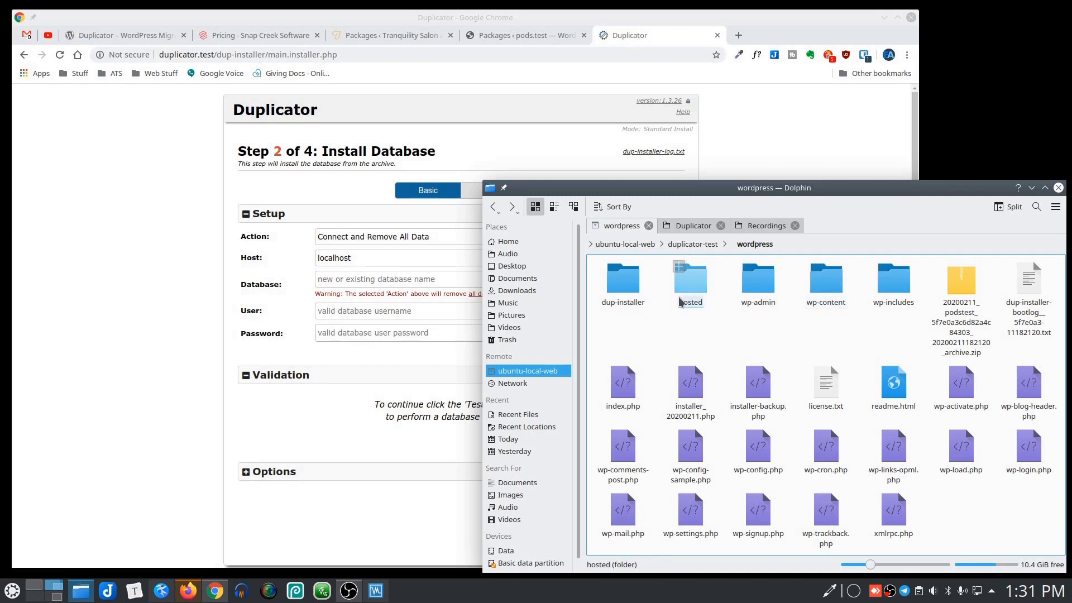
Copy the database name duplicator-test from wp-config.php in Kate into the Database field of the installer in Chrome.
left_click(399, 274)
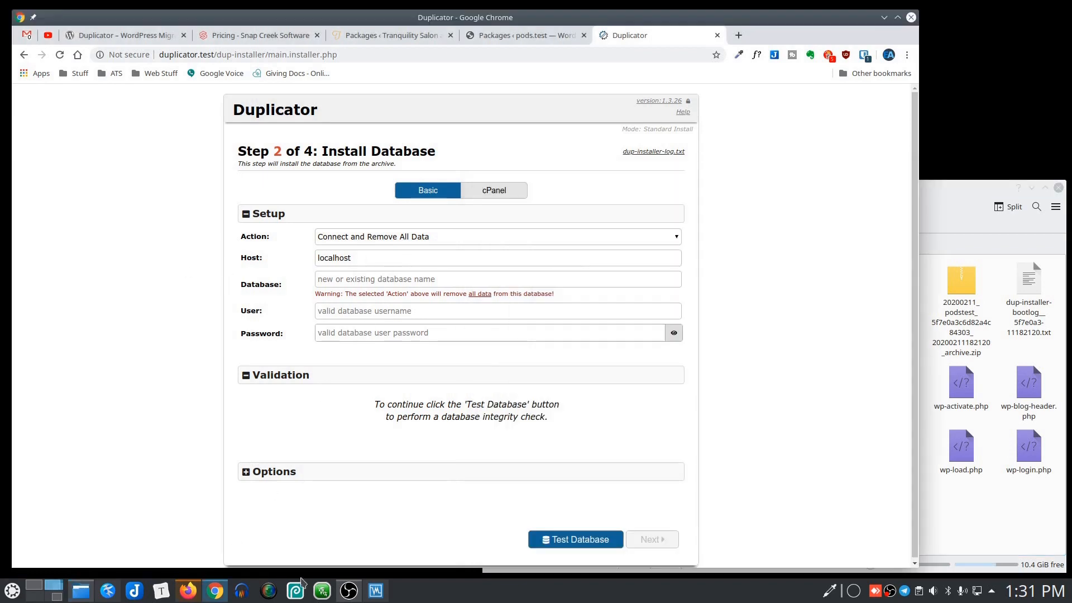
left_click(108, 590)
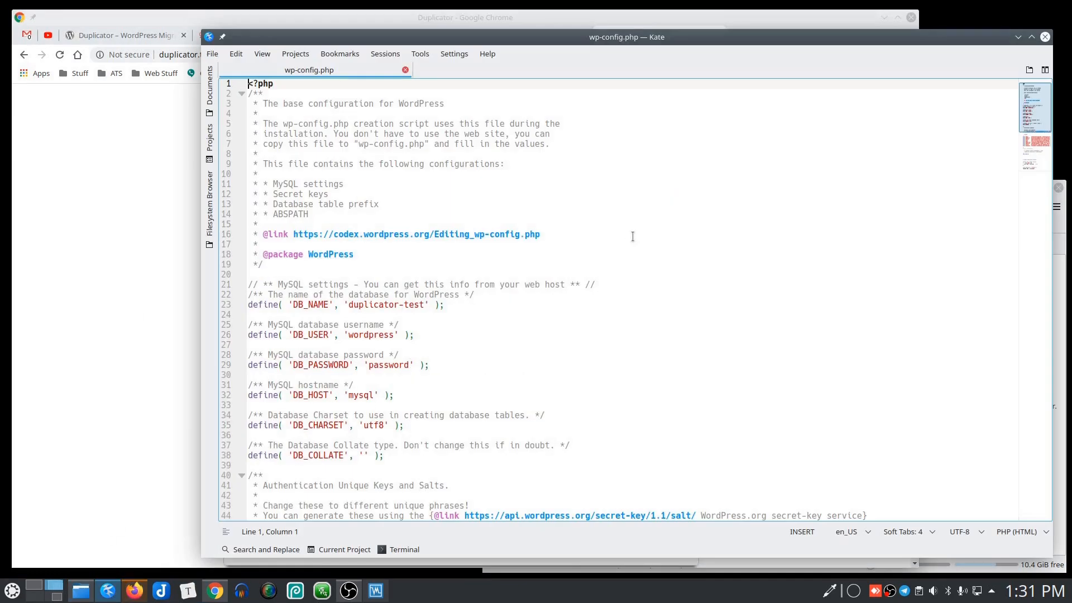
left_click_drag(348, 304, 413, 308)
key("ctrl+c")
key("alt+Tab")
key("ctrl+v")
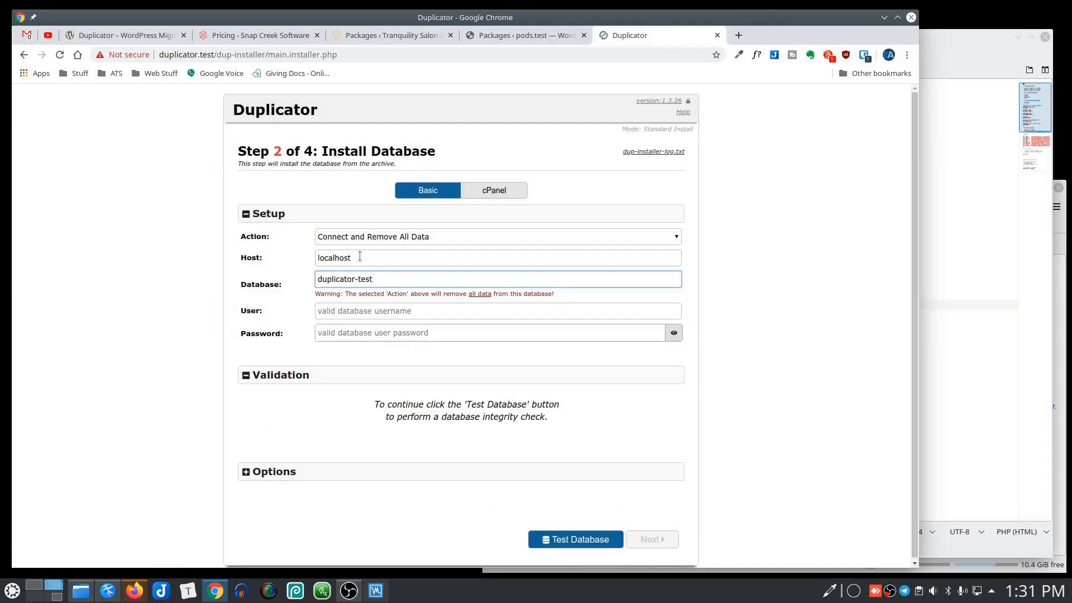
Set the database host to mysql and the user to wordpress as in wp-config.php, and enter the database password.
left_click_drag(360, 257, 277, 254)
type("mys")
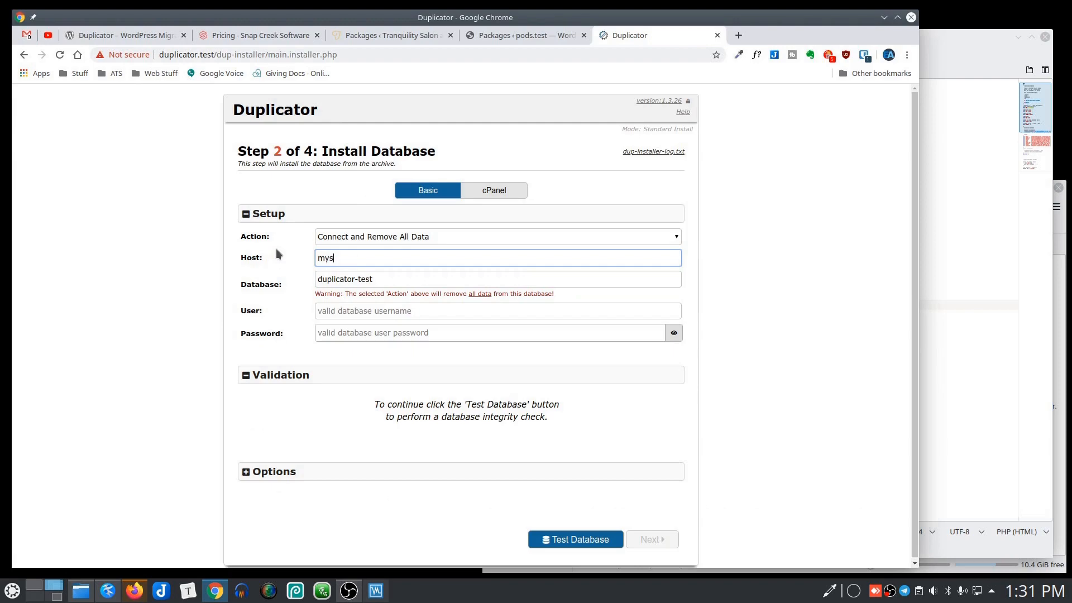
key("alt+Tab")
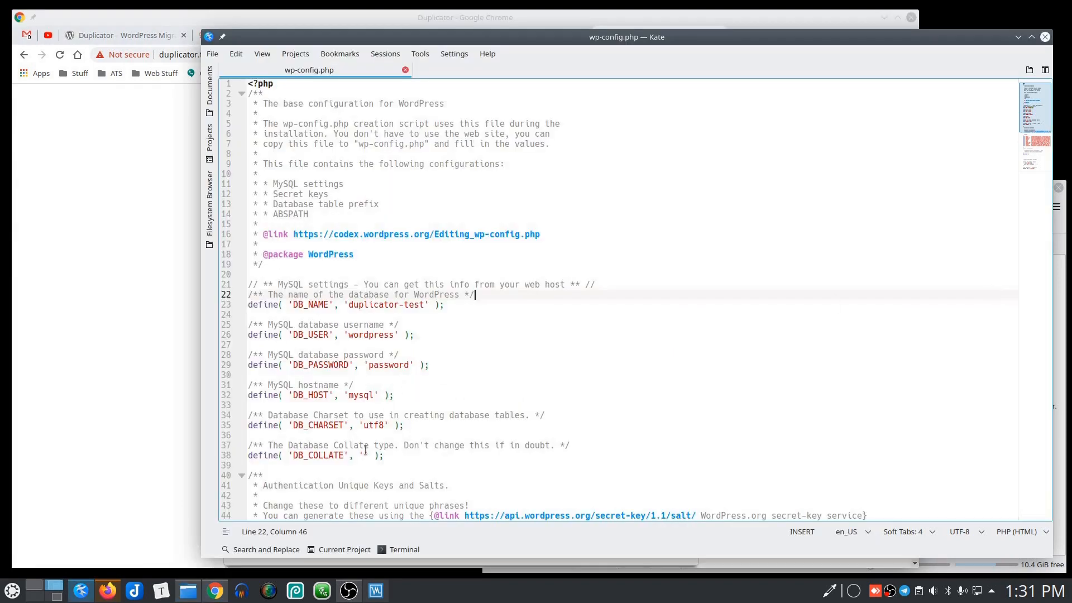
left_click(130, 327)
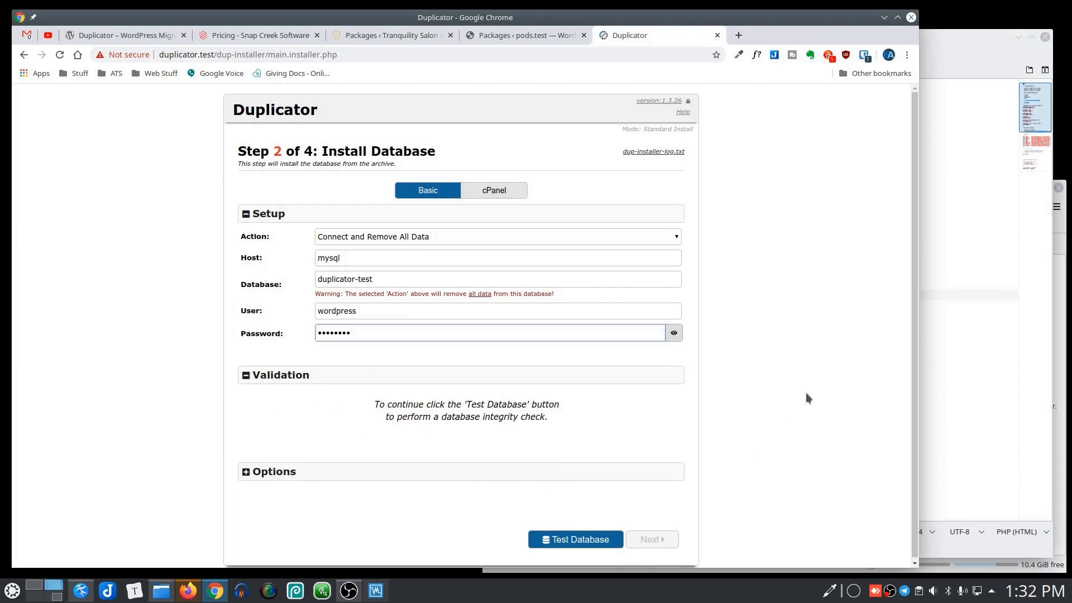
Test the database connection, and review the database installation options without changing them.
left_click(587, 541)
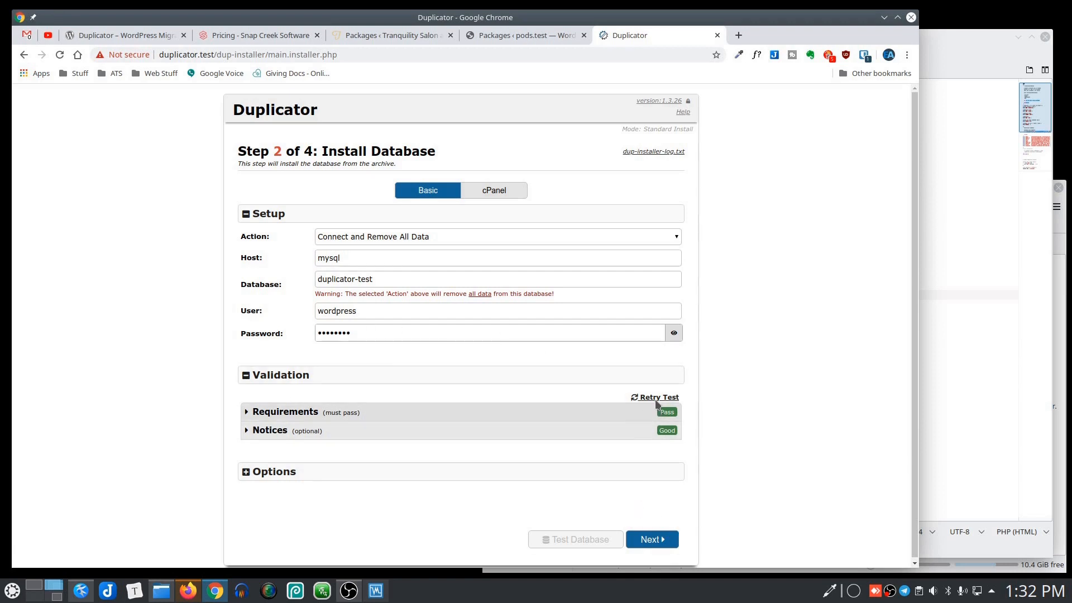
left_click(273, 472)
scroll(189, 413, "down", 1)
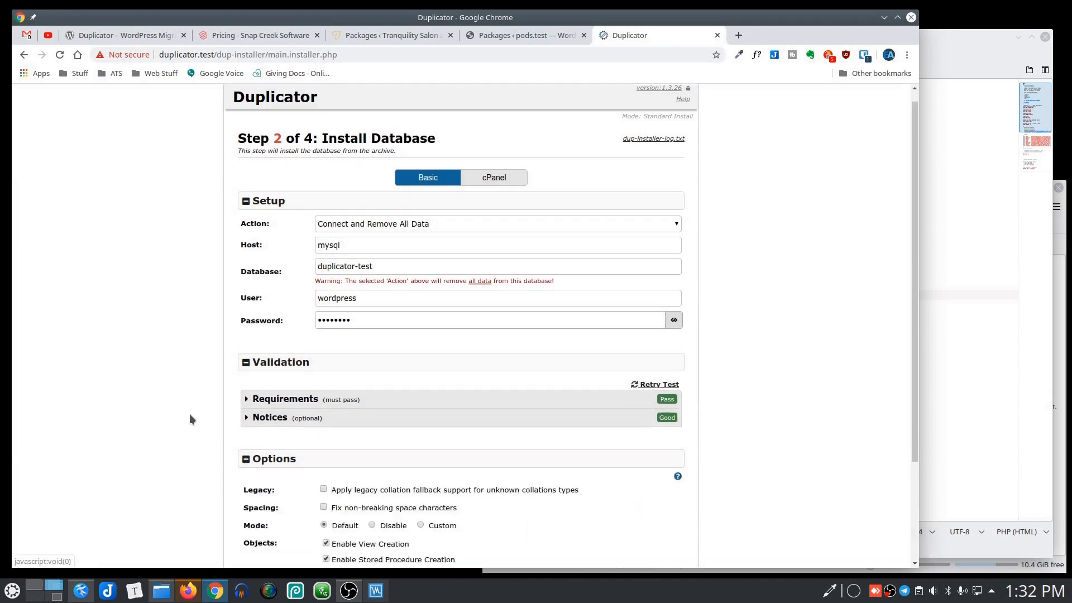
scroll(192, 402, "down", 3)
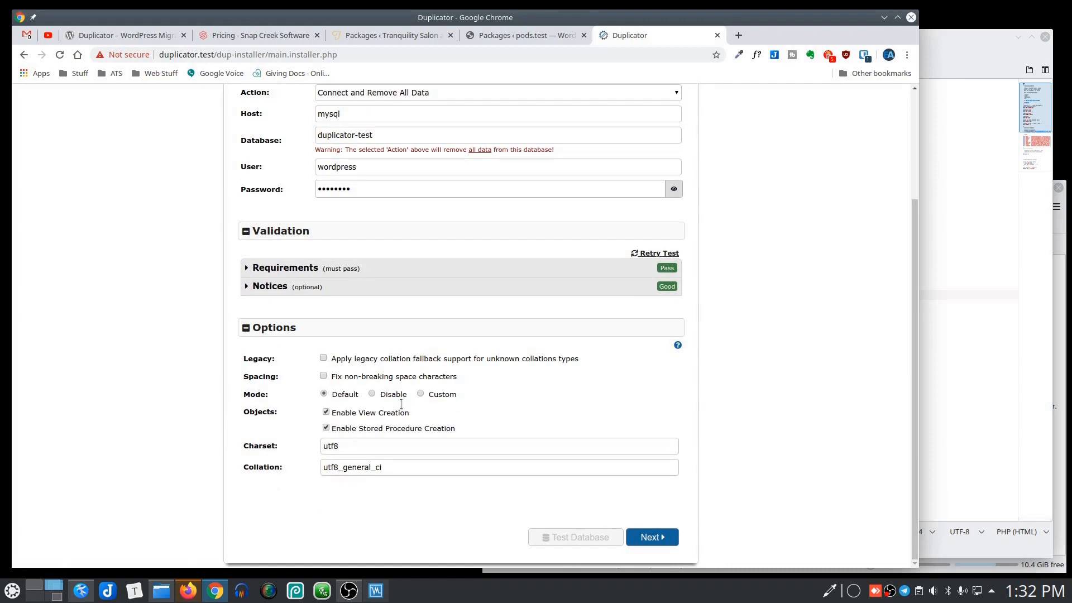
left_click(292, 330)
Run the database installation with the entered settings, dismissing Bitwarden's offer to save the password.
left_click(652, 537)
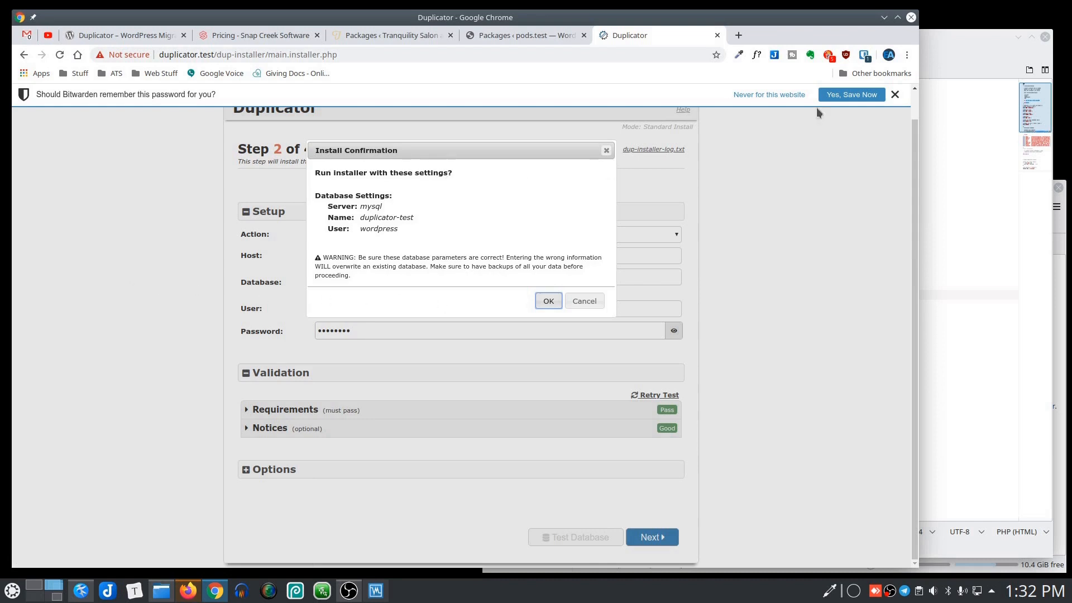
left_click(895, 94)
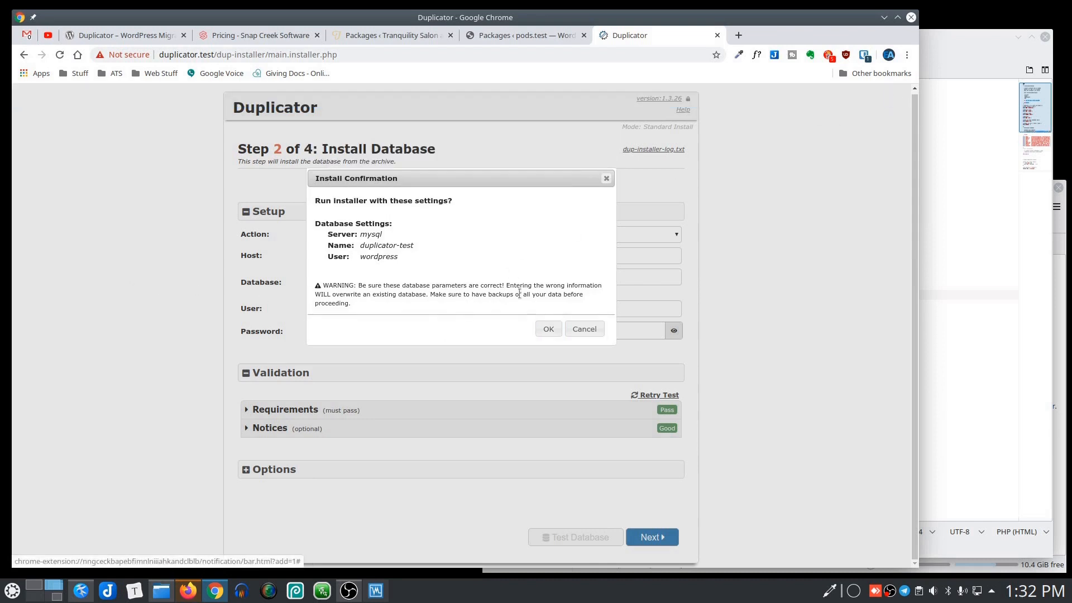
left_click(548, 329)
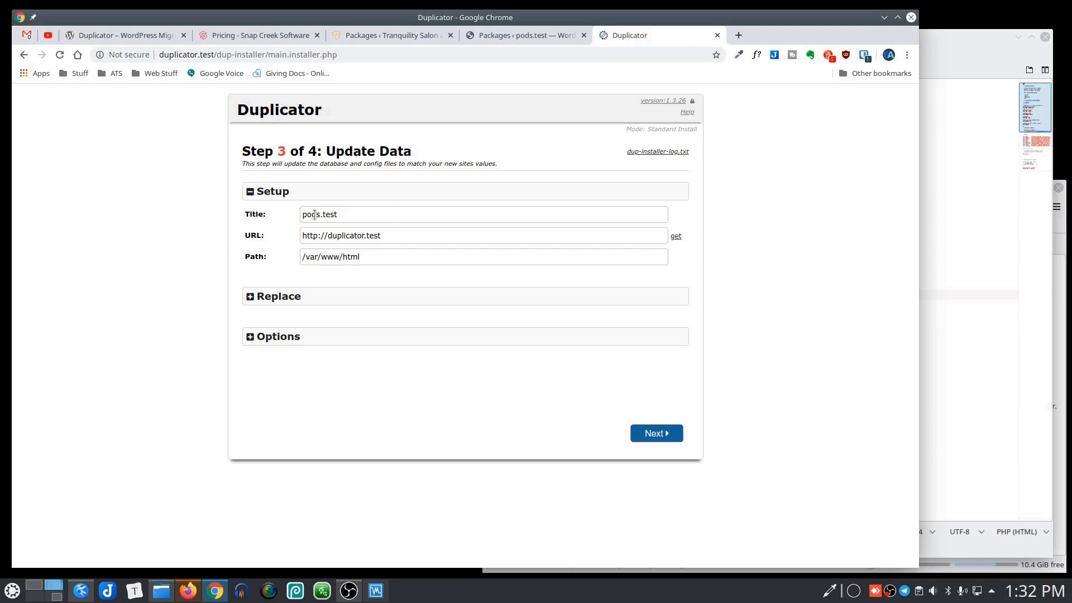
Review the Update Data setup values and the Replace, Admin Account, Scan Options and WP-Config File sections of the installer without changing them.
left_click(522, 36)
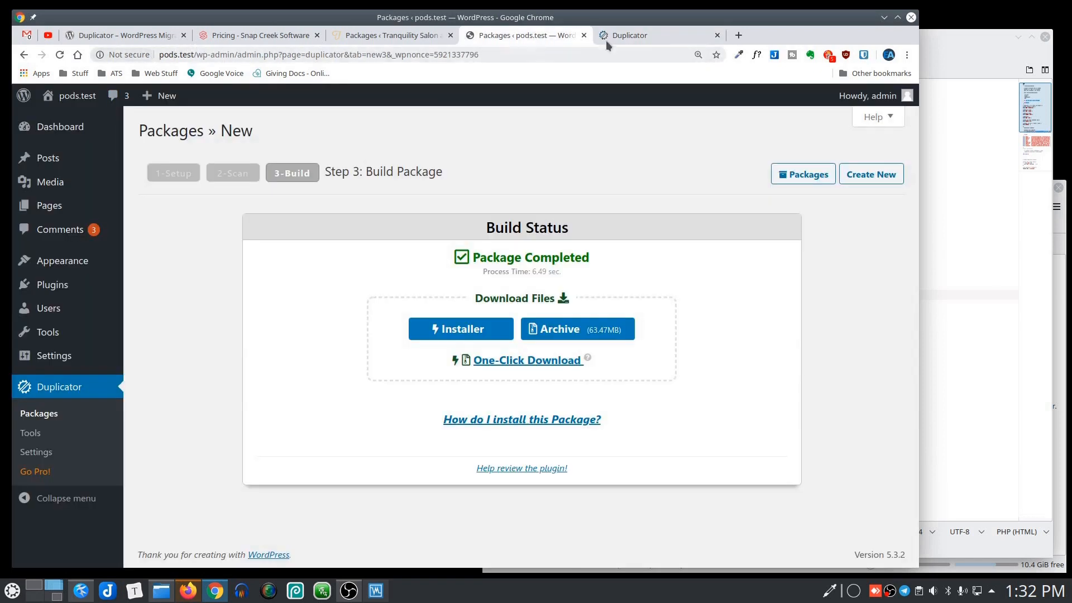
left_click(654, 34)
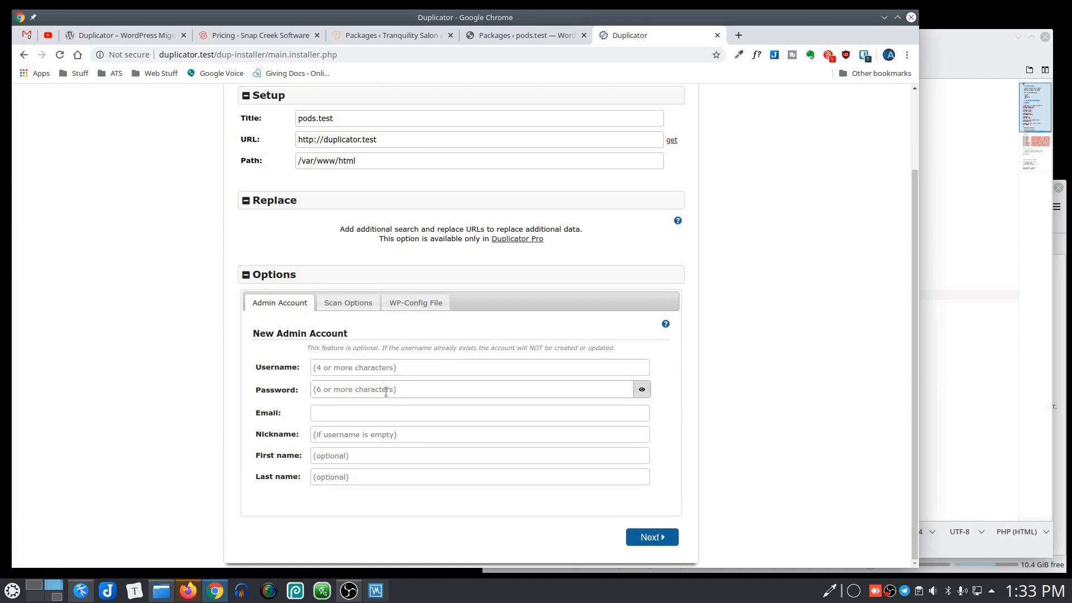
left_click(352, 304)
scroll(208, 362, "down", 3)
scroll(445, 333, "up", 1)
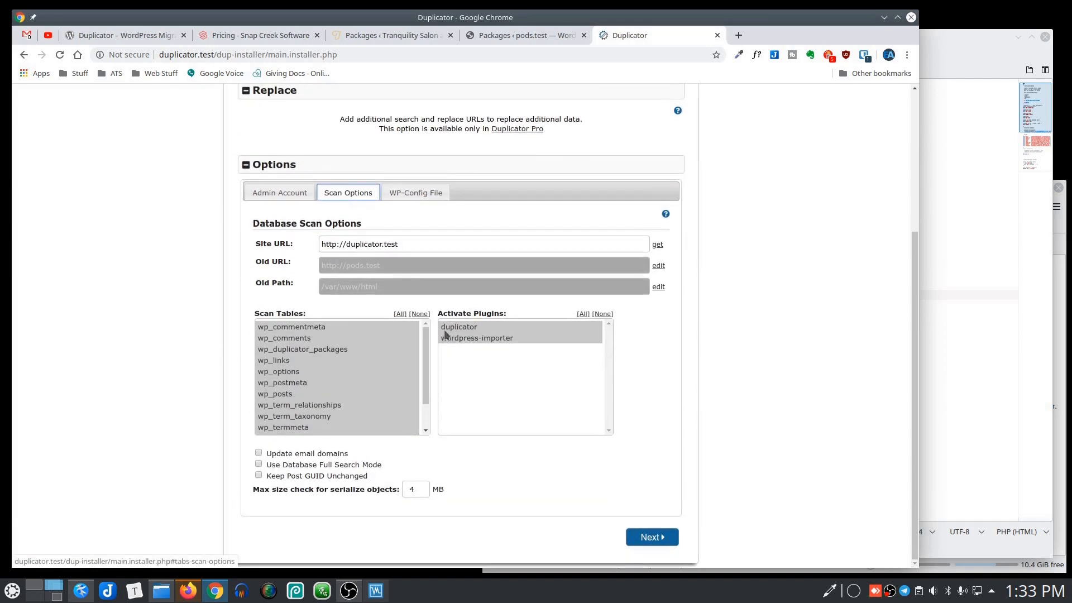
left_click(415, 193)
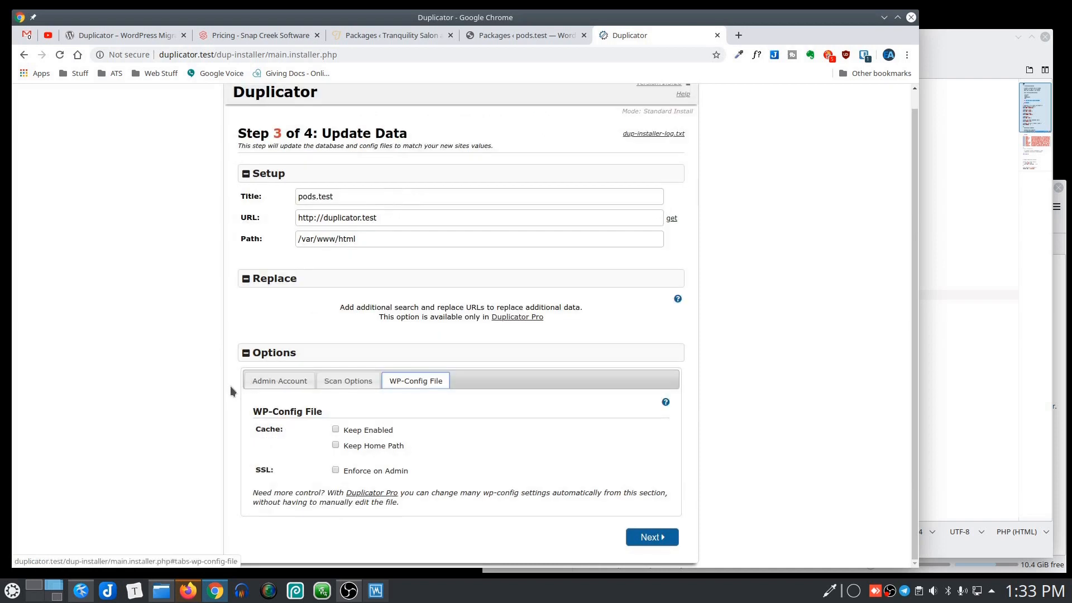
left_click(261, 380)
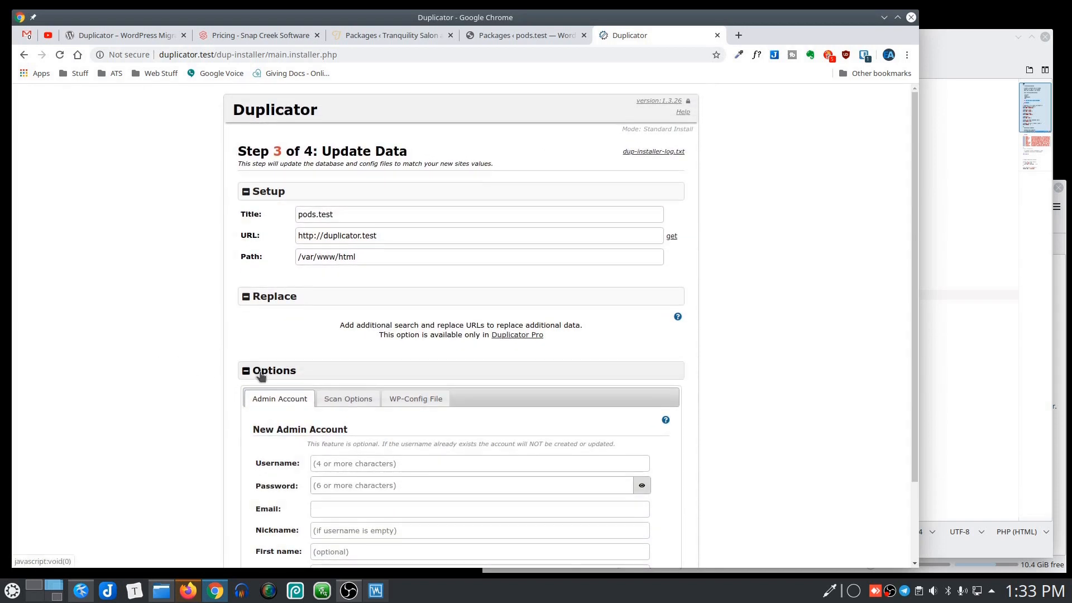
left_click(272, 373)
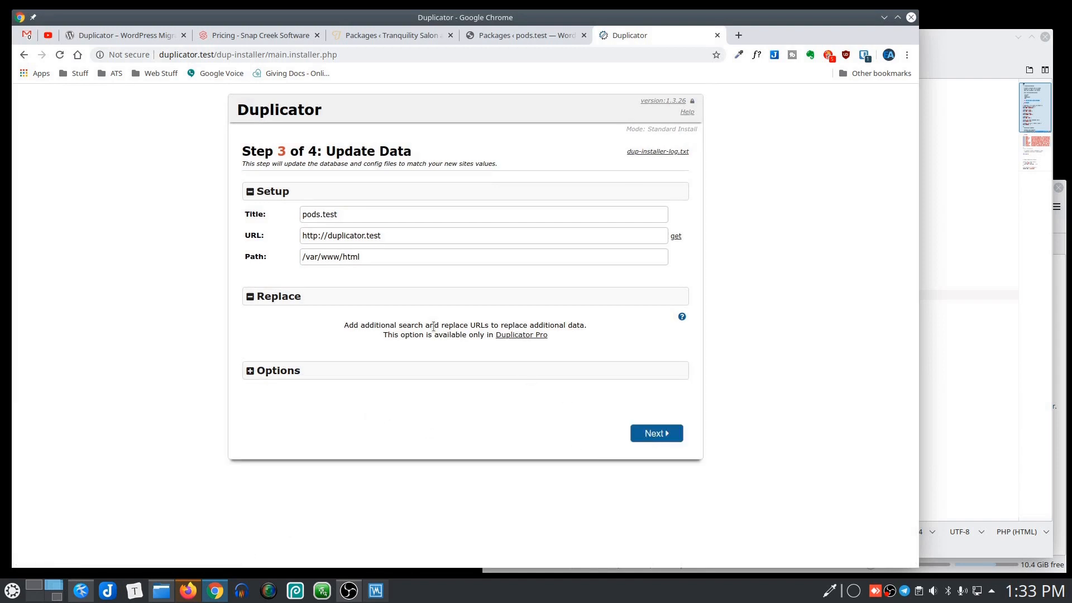
Run the data update and log in to the WordPress admin to finalize the install with automatic deletion of the installer files.
left_click(661, 433)
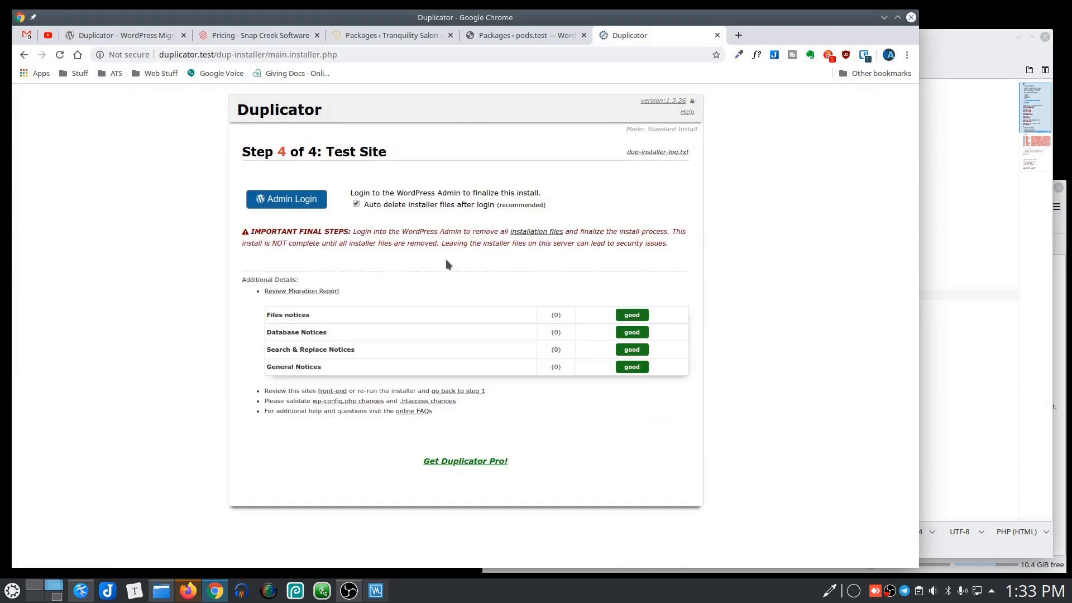
left_click(289, 200)
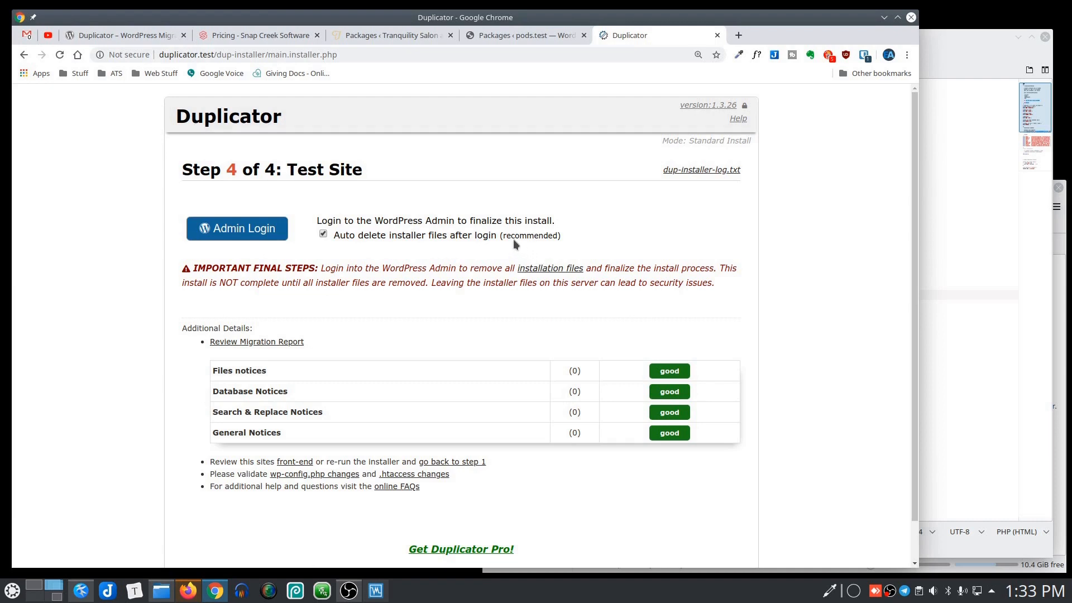
left_click(234, 231)
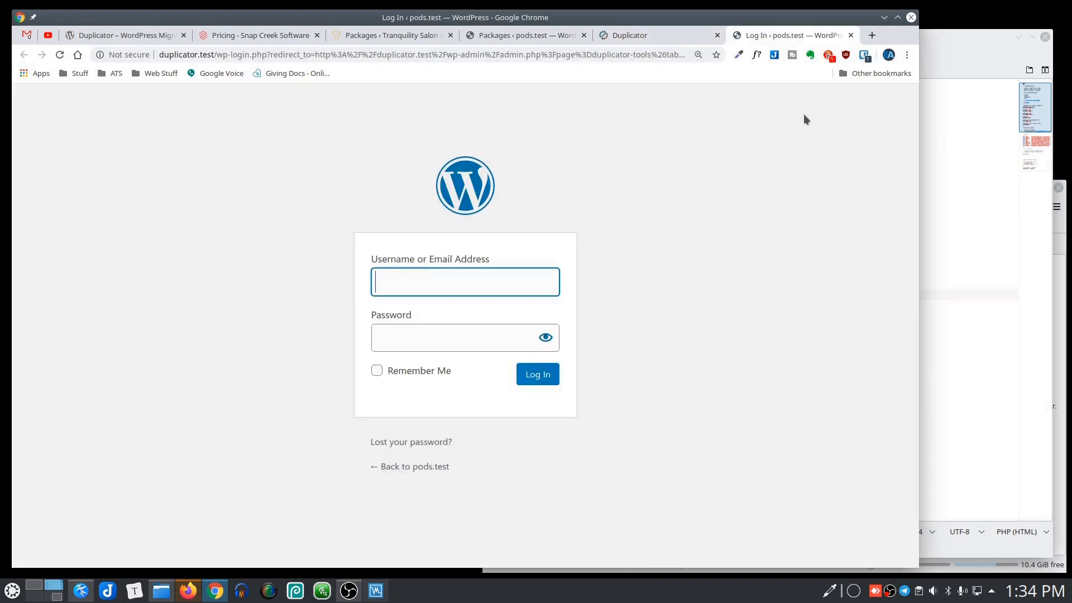
left_click(539, 373)
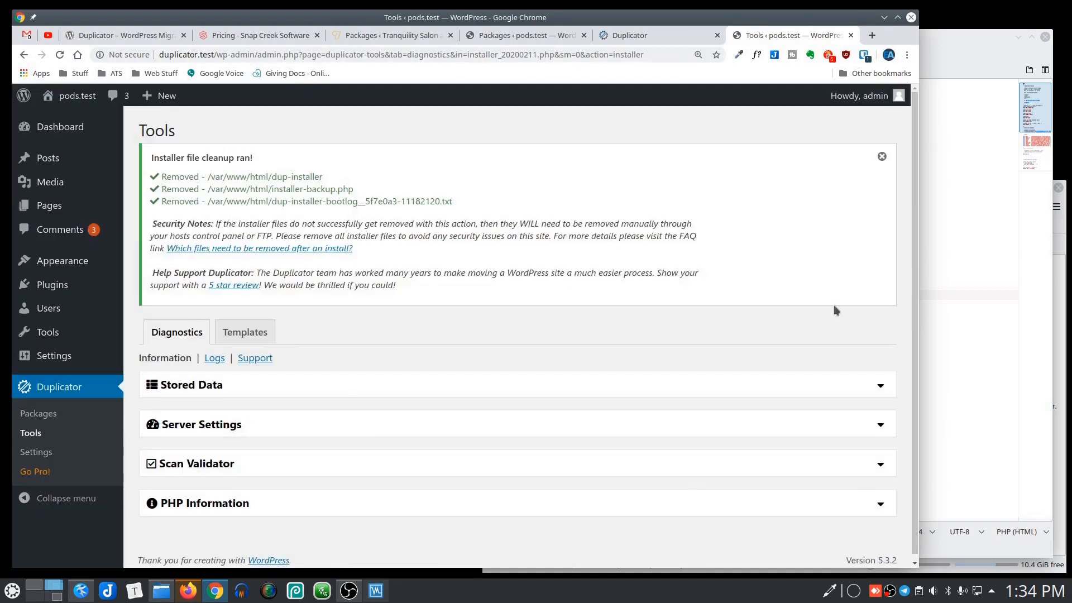
Check the migrated site's files in the file manager, and examine its page and post lists in the WordPress admin.
left_click(1049, 399)
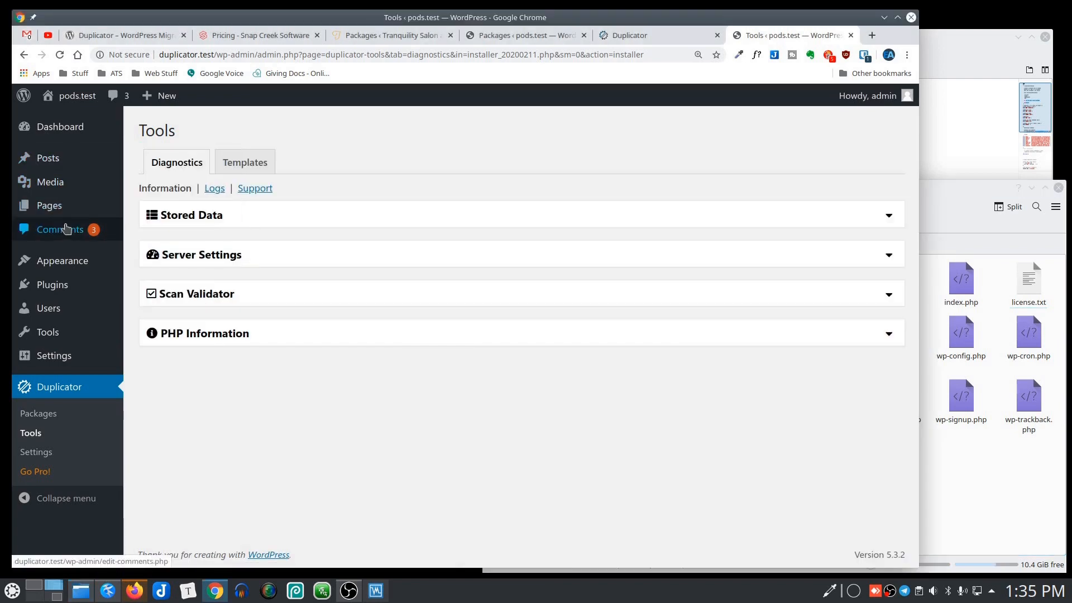
mouse_move(60, 207)
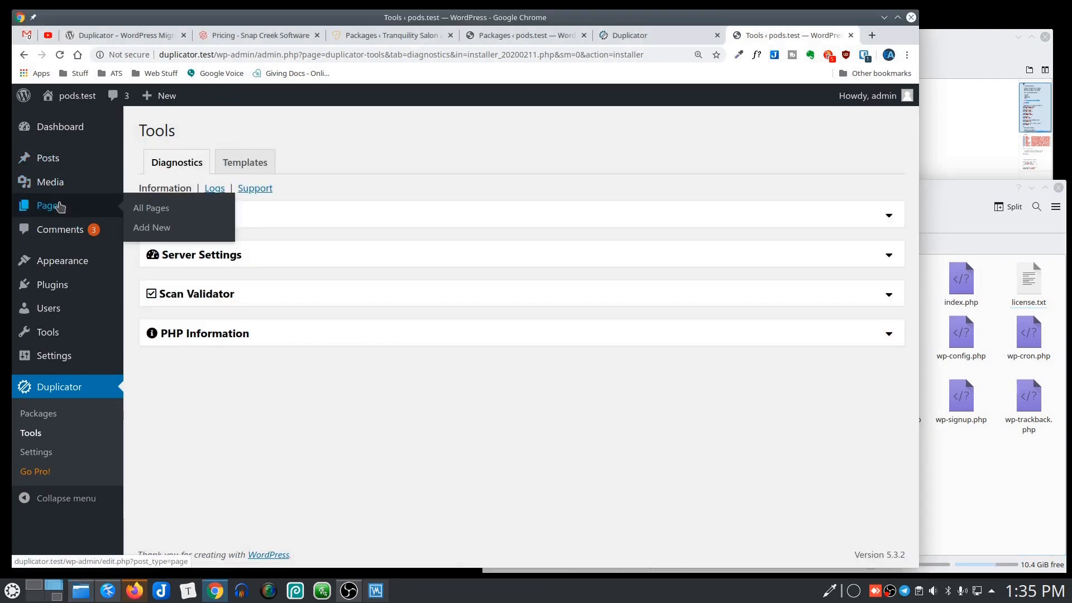
left_click(153, 211)
scroll(338, 284, "down", 3)
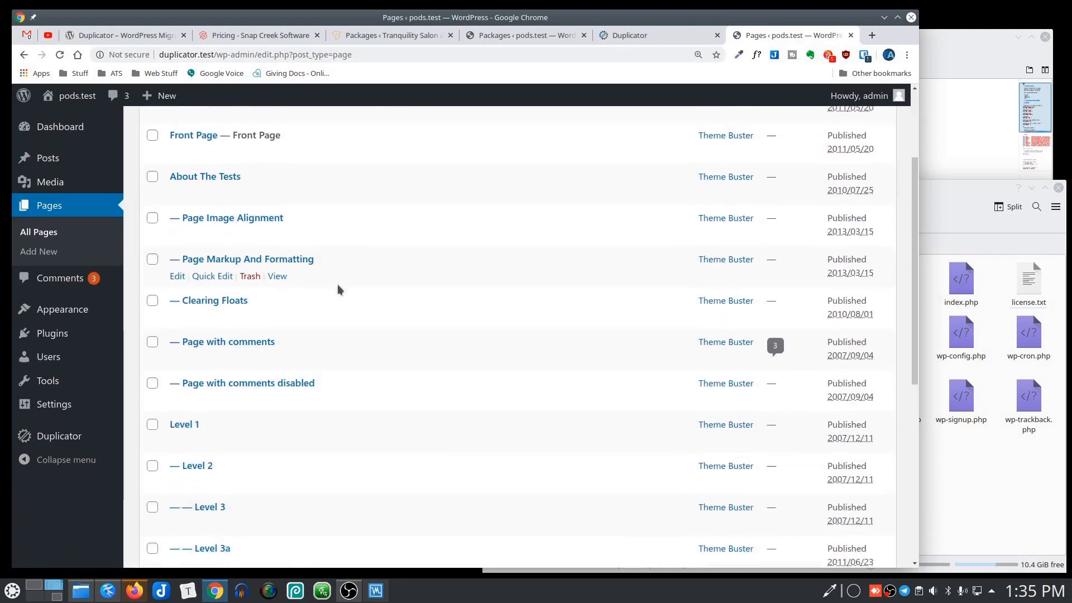
scroll(361, 375, "down", 7)
scroll(370, 380, "up", 10)
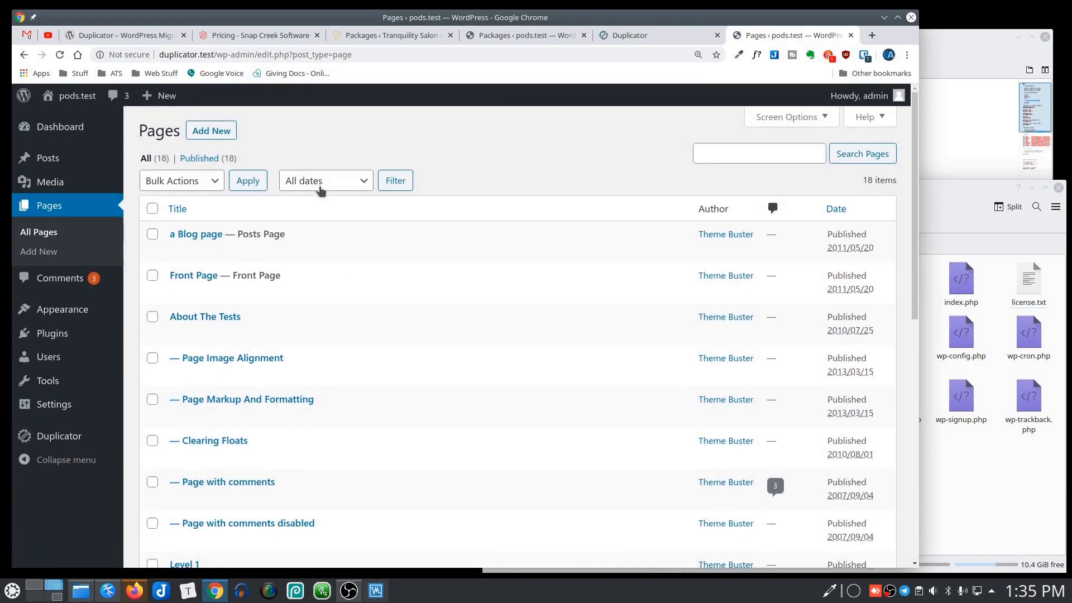
mouse_move(58, 172)
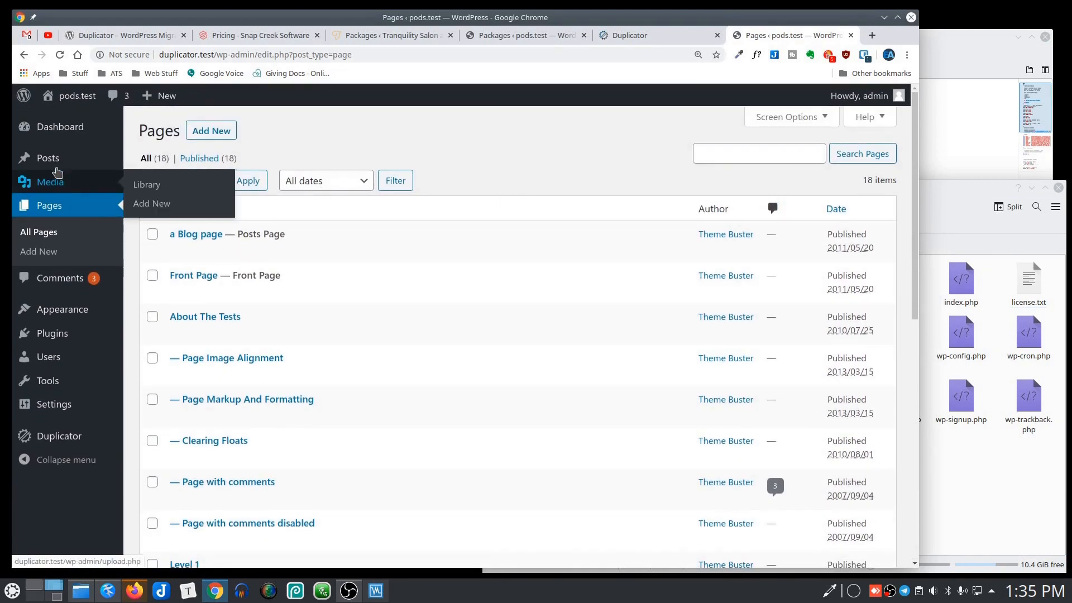
left_click(150, 161)
left_click(60, 316)
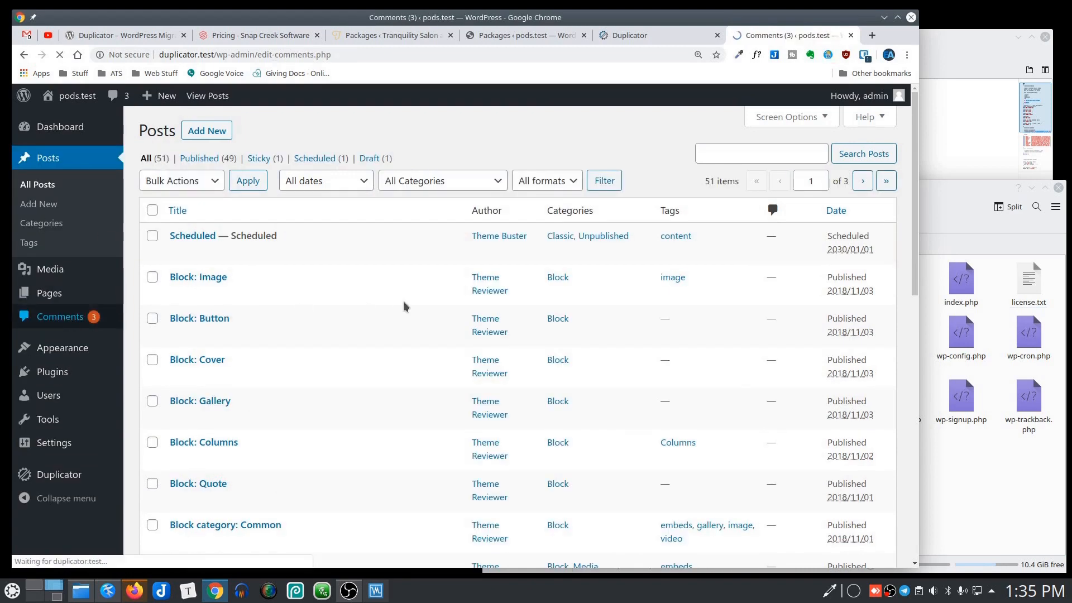
Examine the migrated site's dashboard, its site addresses in the general settings, and its user list.
left_click(60, 127)
mouse_move(77, 411)
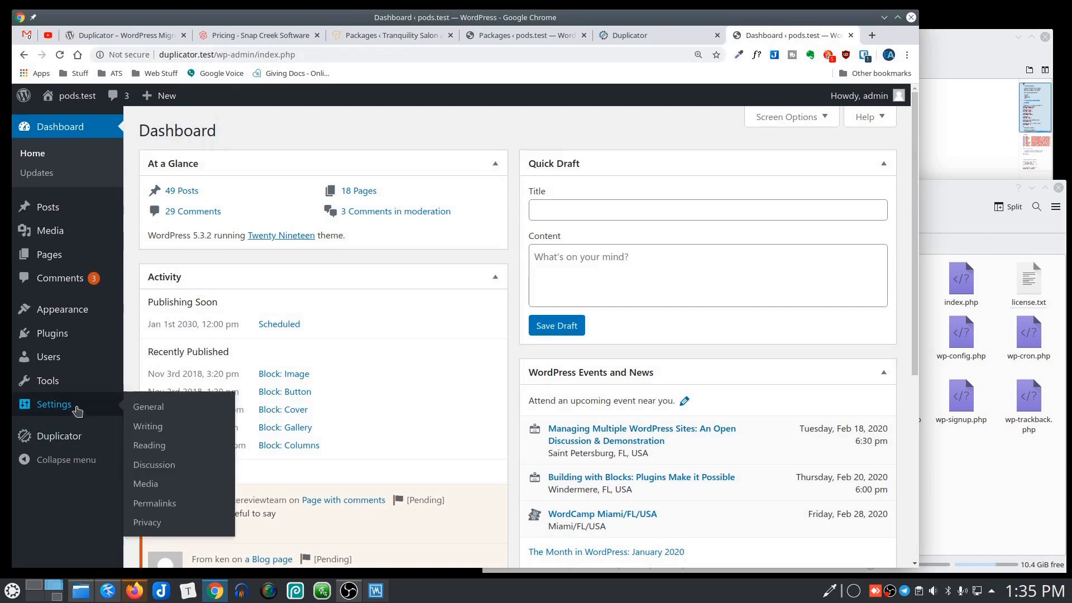
left_click(149, 407)
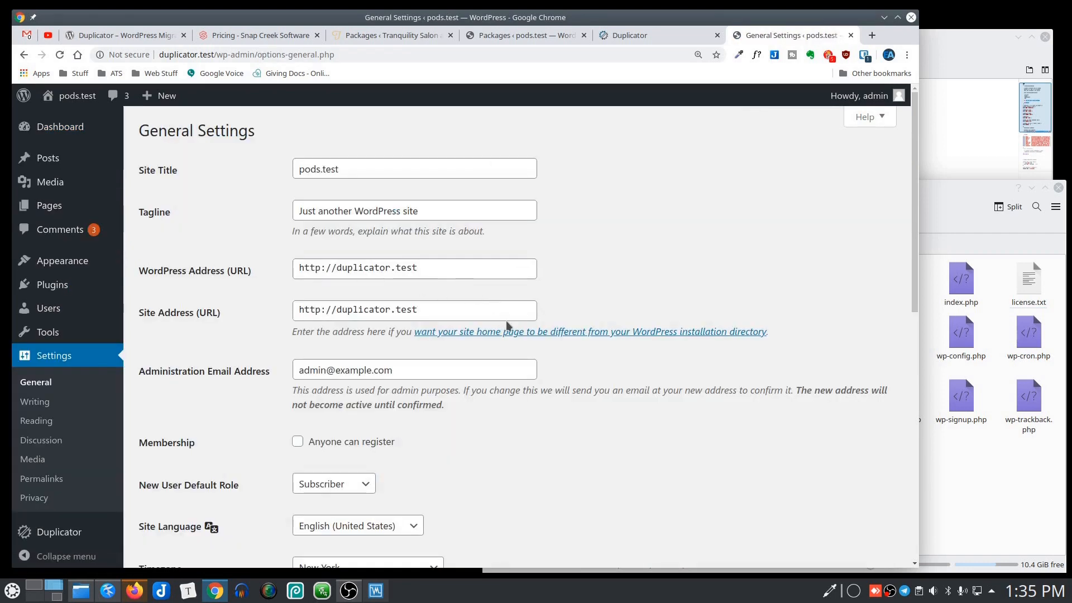
left_click(146, 314)
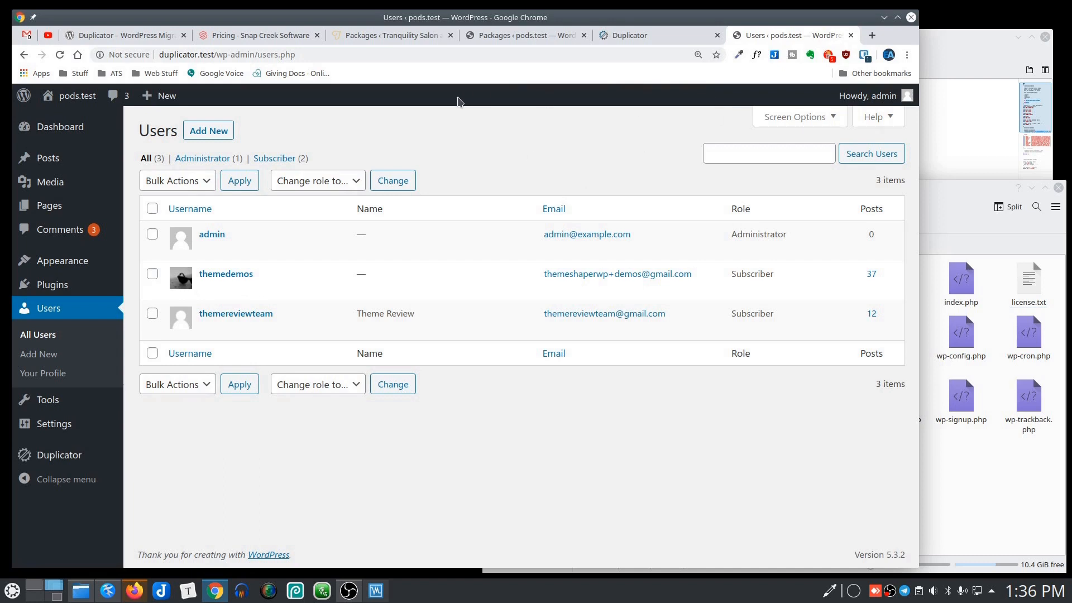
Examine the general settings and beta features of Duplicator Pro on the Tranquility Salon site.
left_click(385, 35)
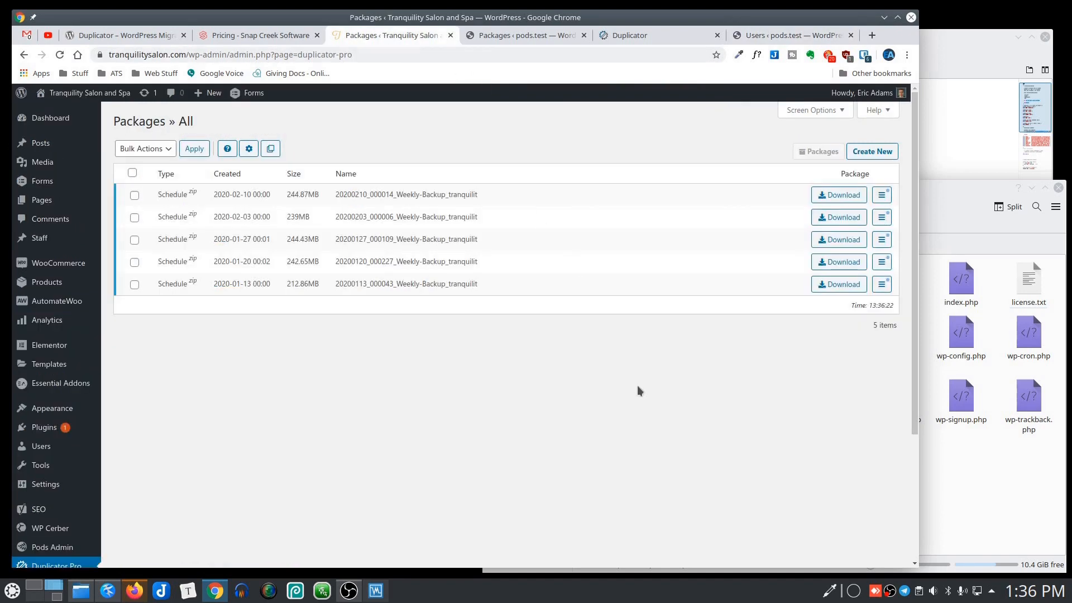
scroll(278, 413, "down", 3)
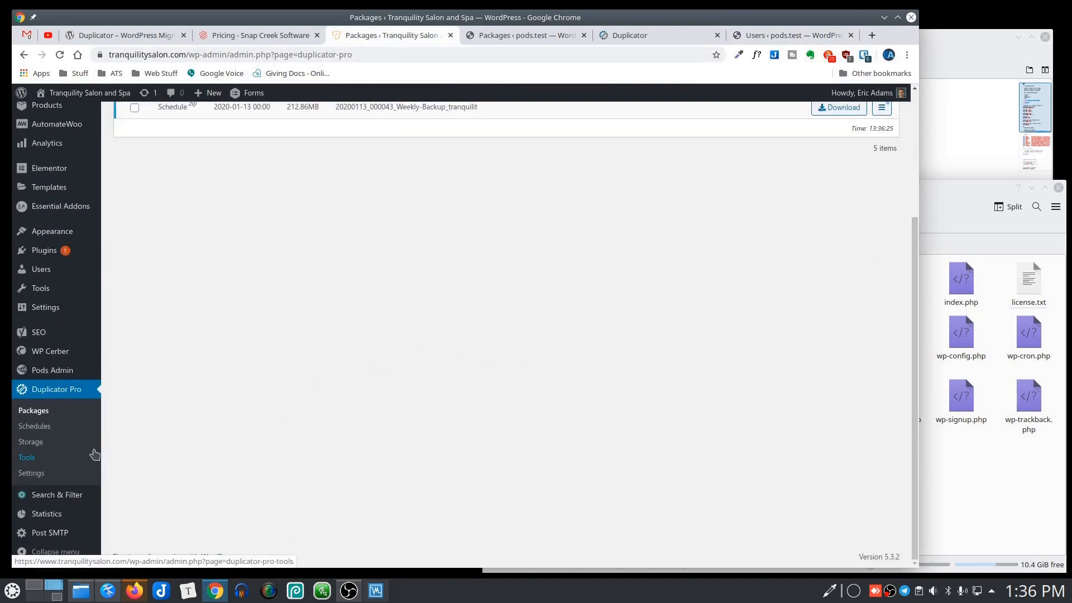
left_click(30, 473)
scroll(510, 276, "down", 5)
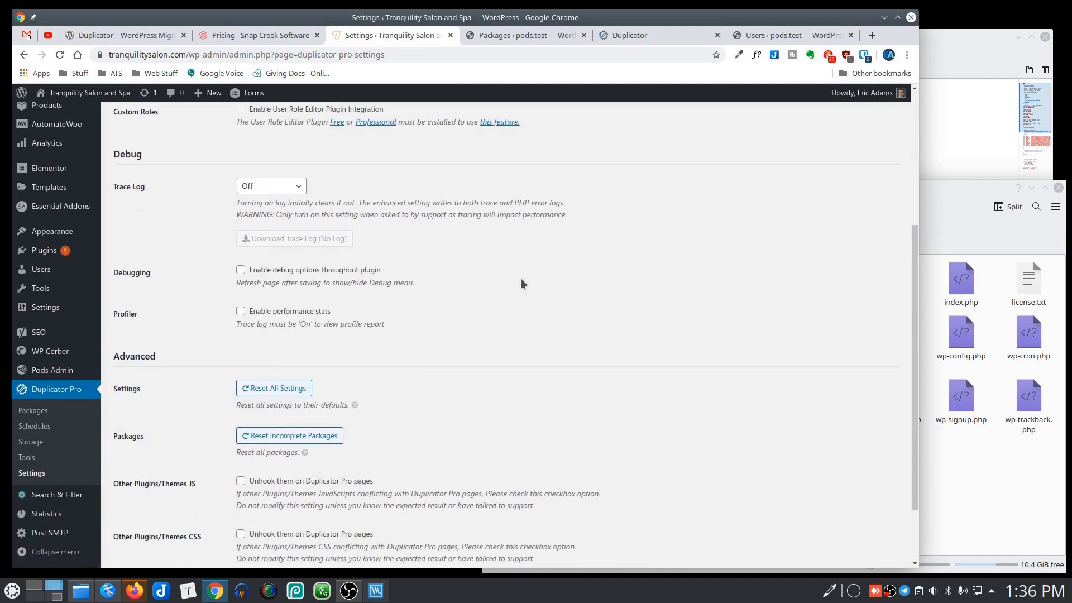
scroll(523, 350, "up", 5)
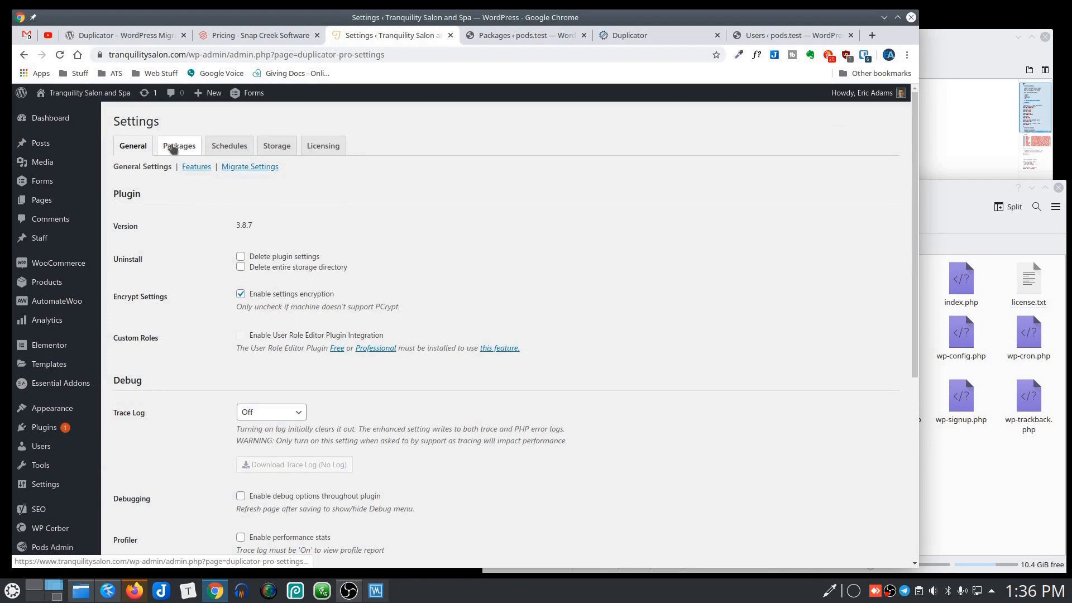
left_click(197, 166)
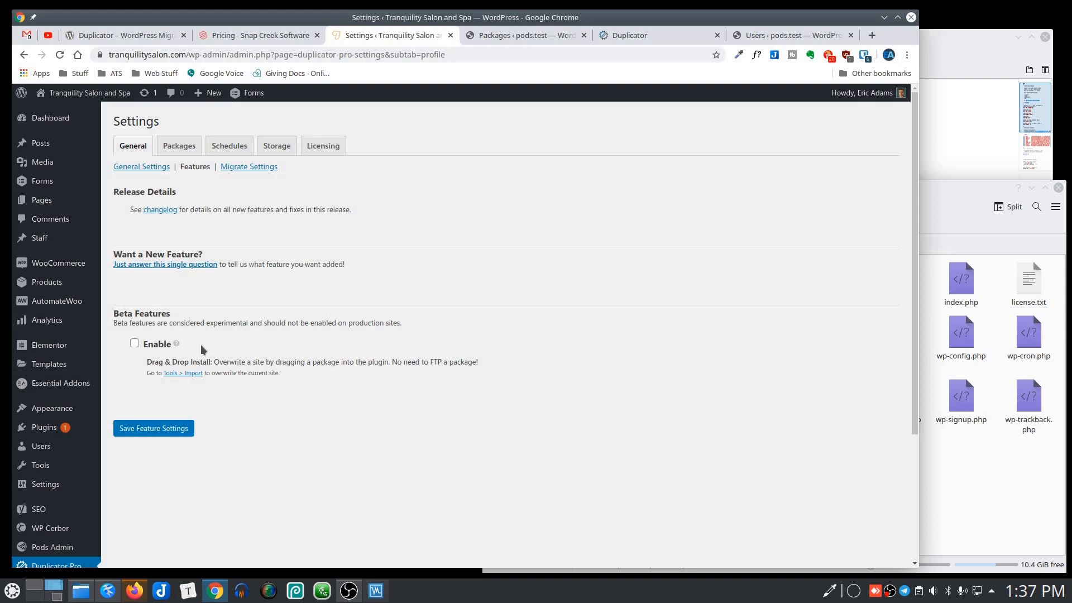
Examine the Duplicator Pro package settings, trying Mysqldump for the SQL script and restoring PHP Code.
left_click(179, 146)
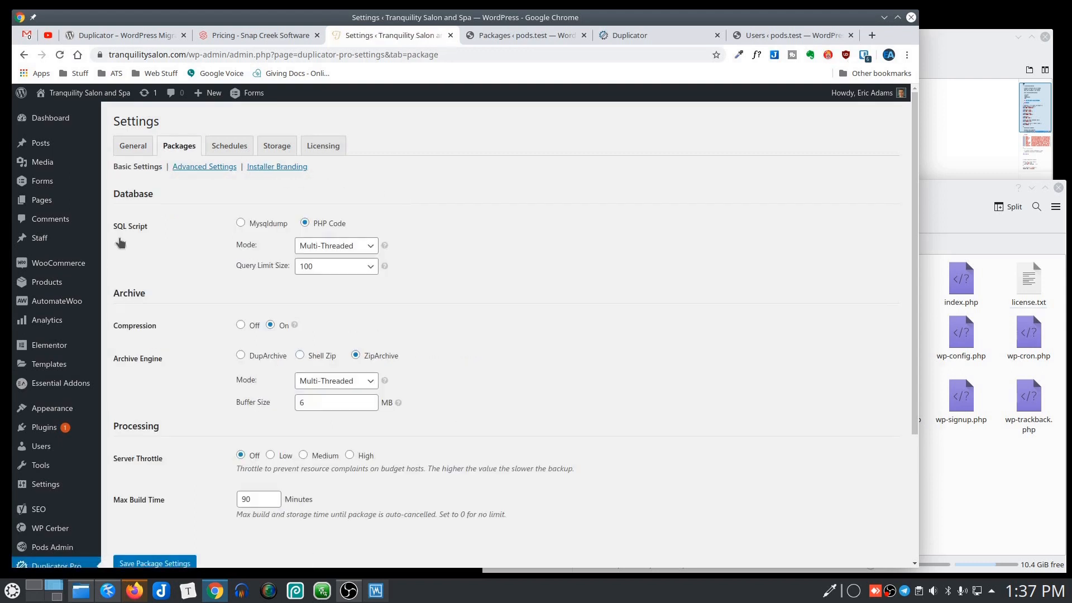
scroll(558, 290, "down", 2)
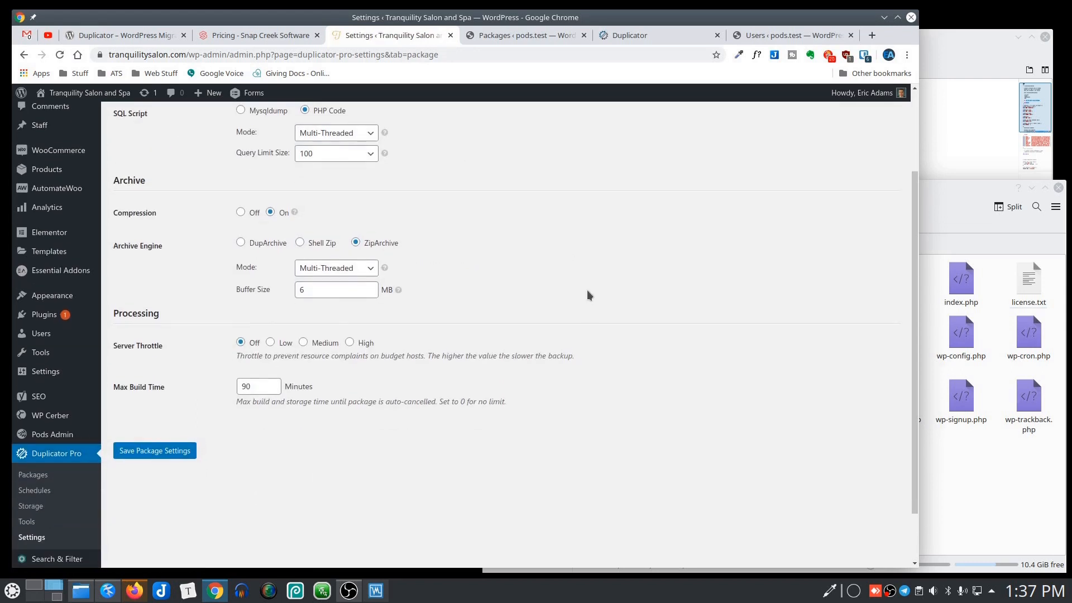
scroll(589, 294, "up", 2)
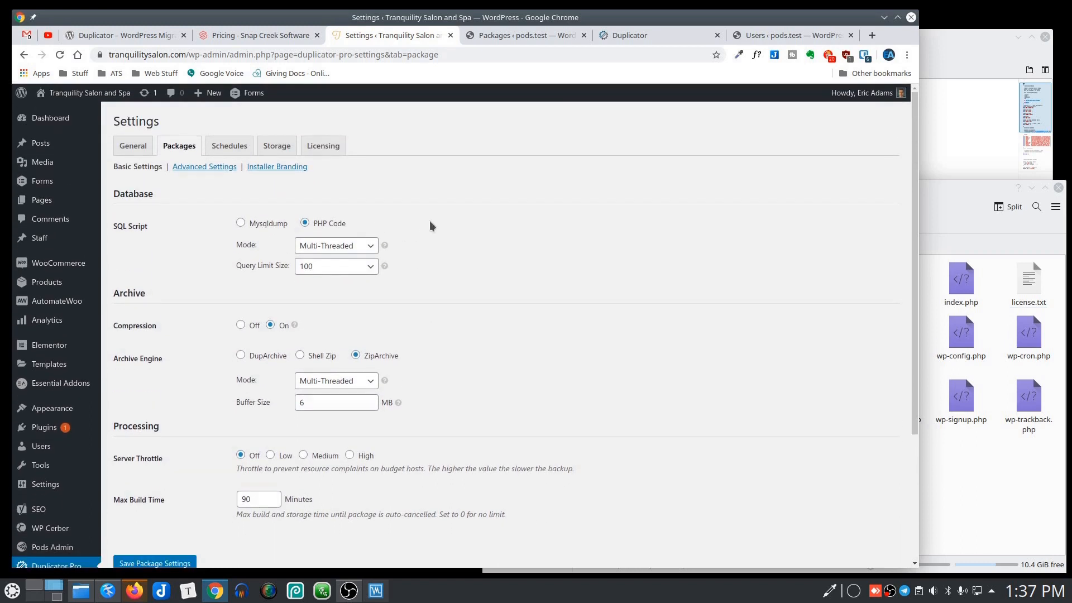
left_click(240, 224)
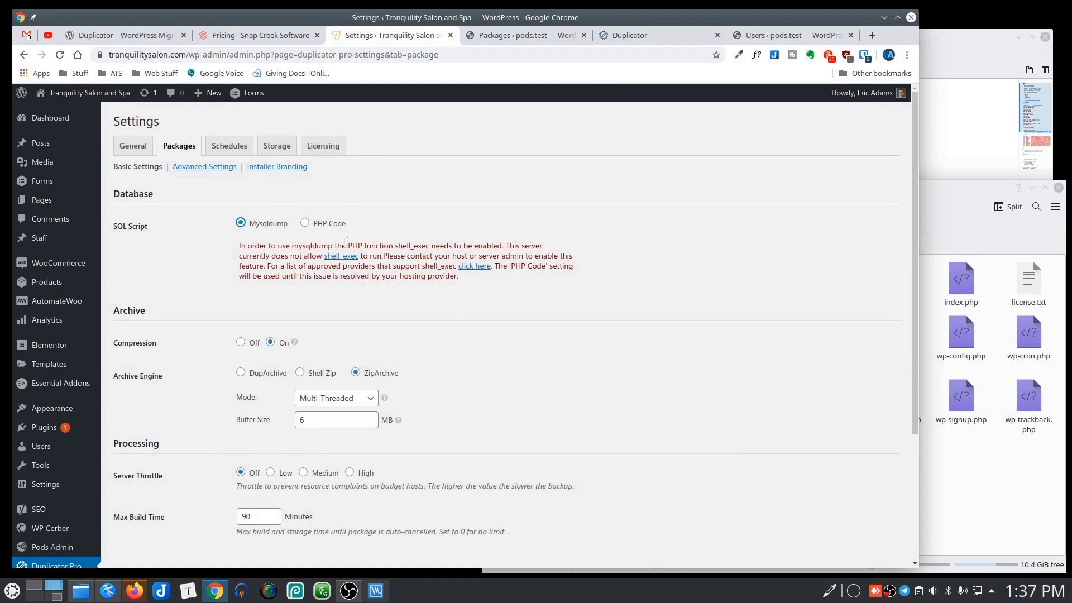
left_click(305, 223)
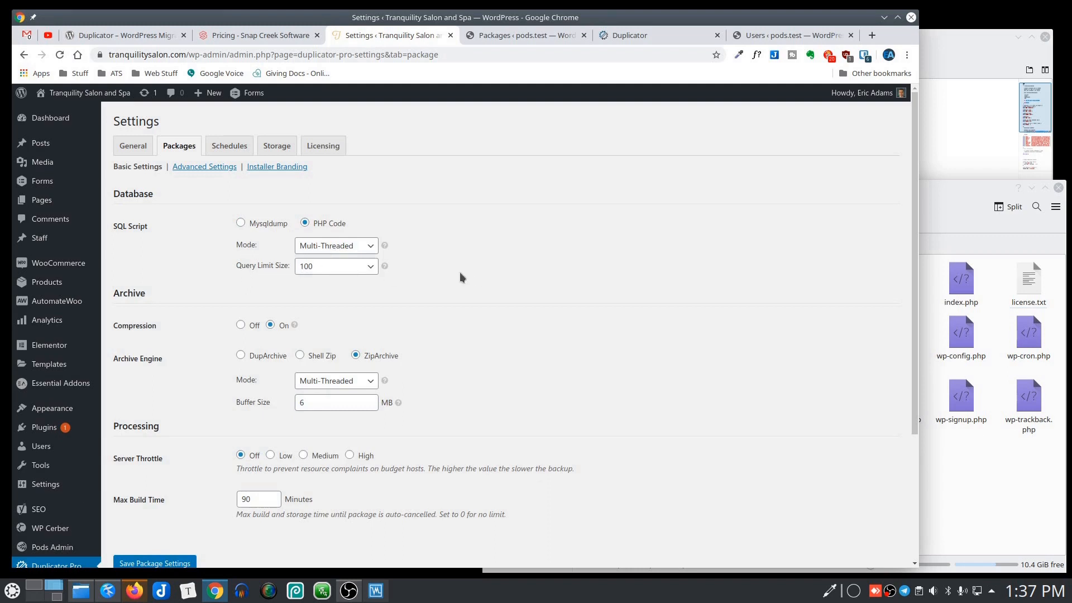
scroll(311, 225, "down", 2)
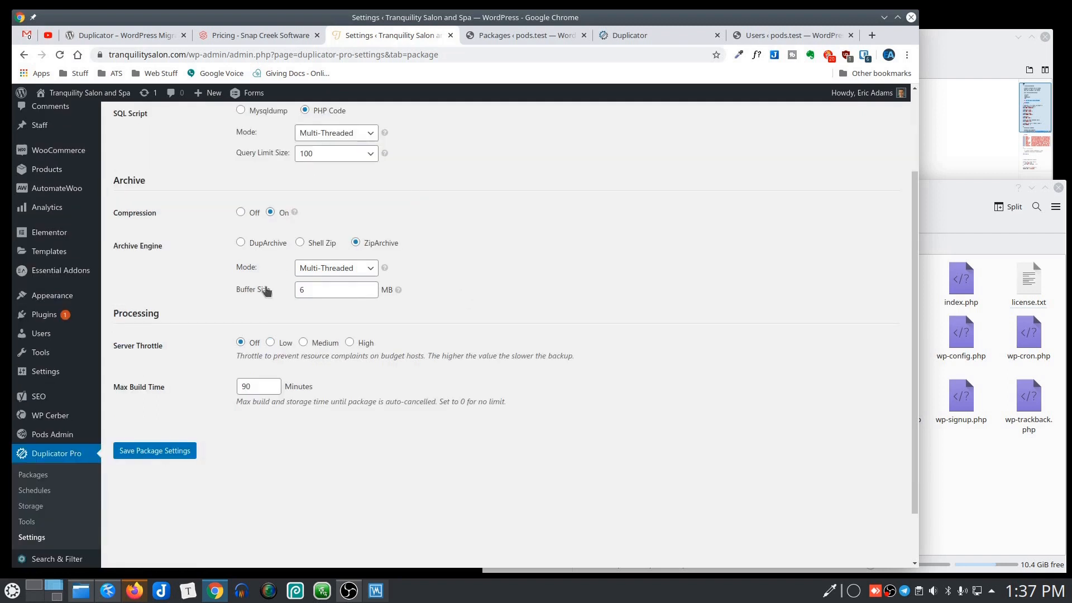
scroll(422, 340, "up", 2)
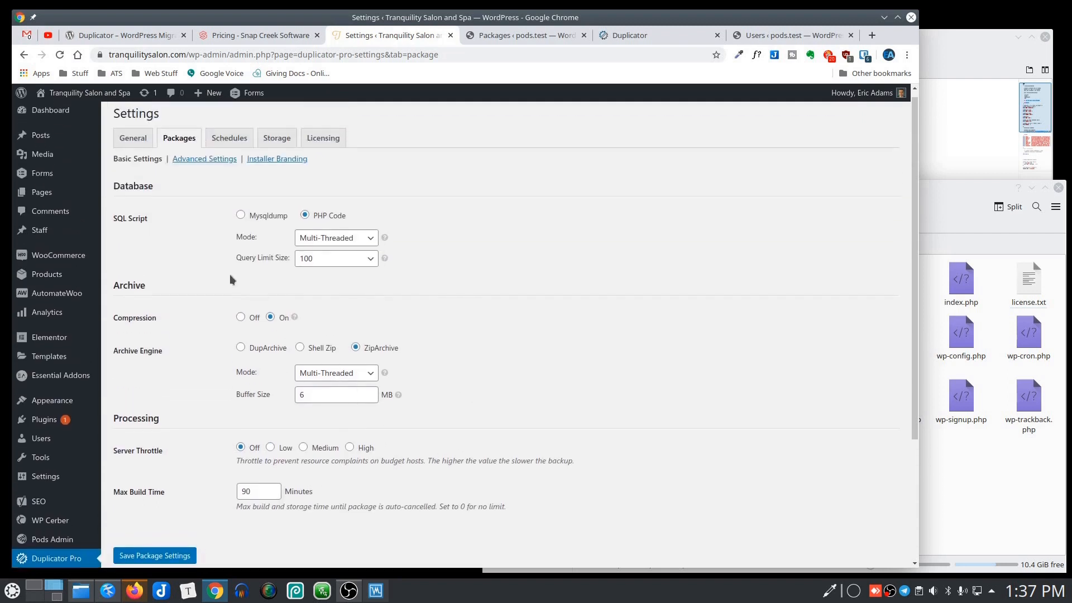
Close the finished installer page and examine the package settings of the free Duplicator plugin on pods.test.
left_click(614, 35)
left_click(717, 35)
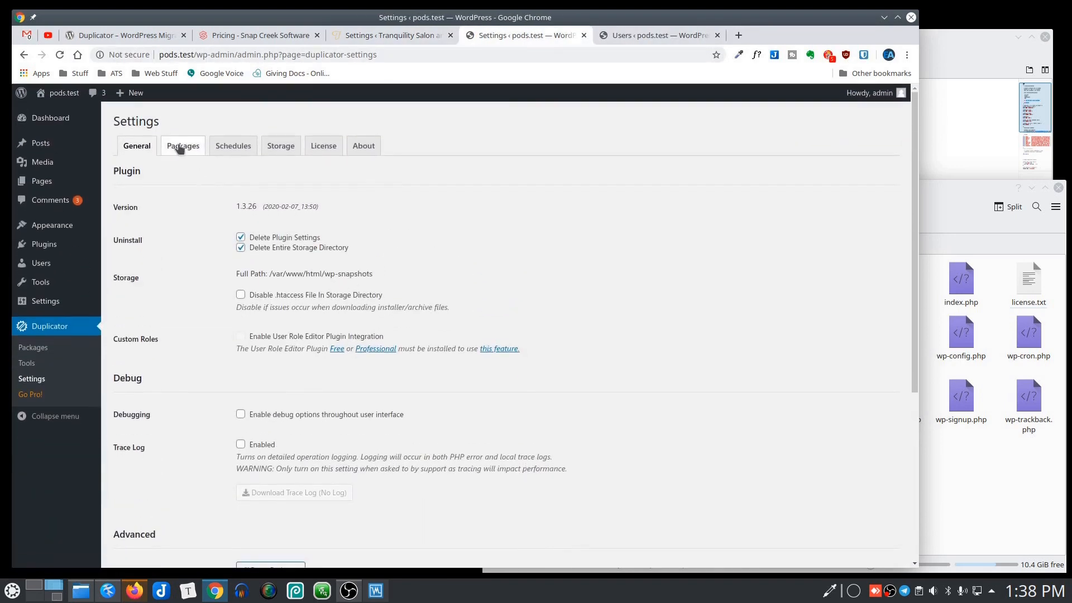
left_click(180, 147)
scroll(208, 254, "down", 3)
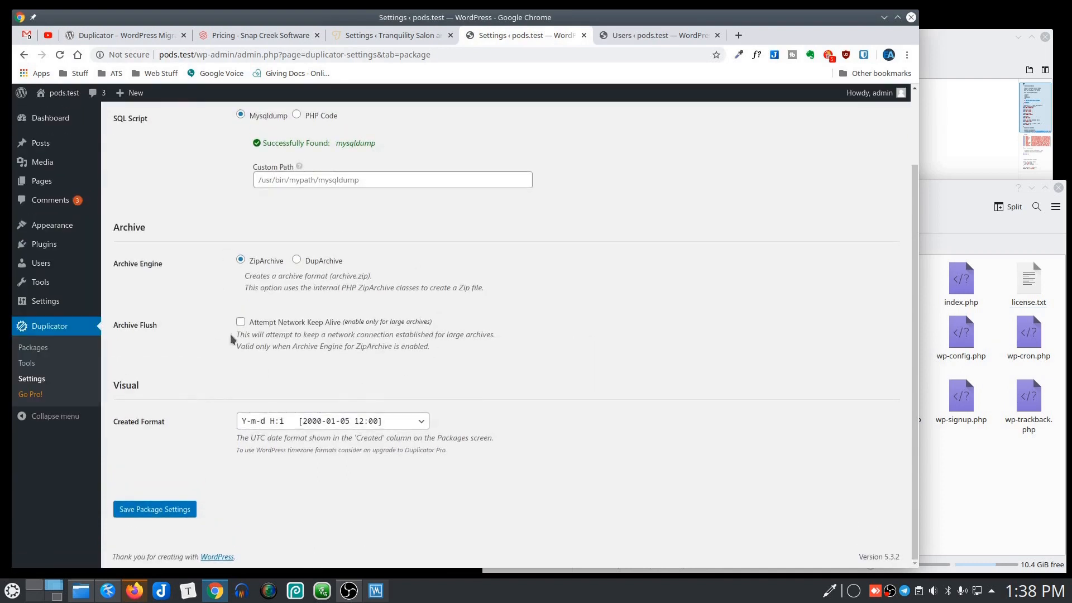
scroll(535, 360, "up", 1)
scroll(535, 360, "up", 3)
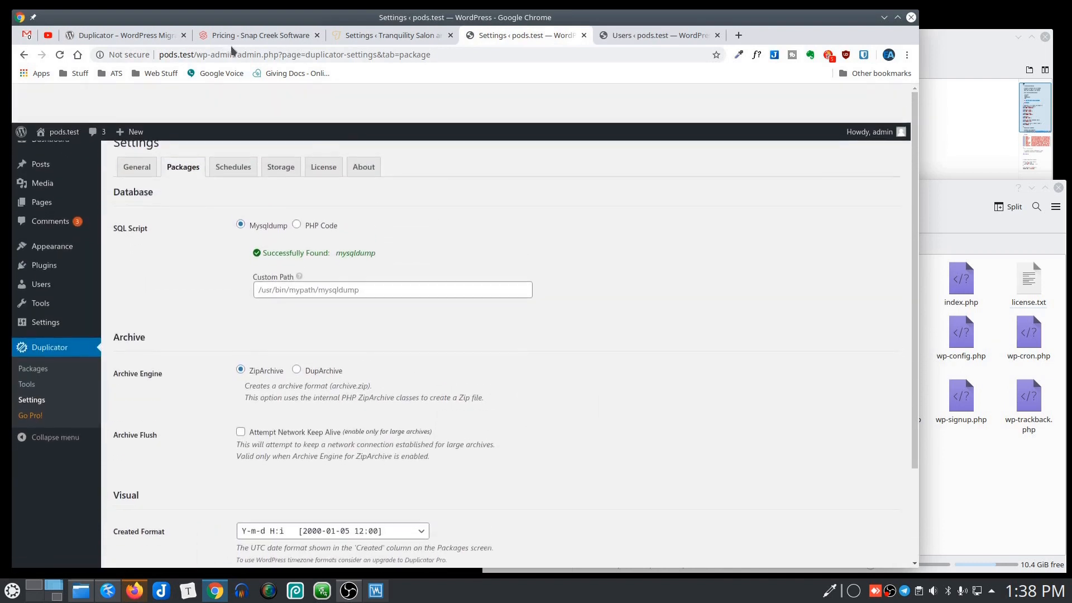
Examine the Duplicator Pro schedule and storage settings on the Tranquility Salon site, plus its list of storage locations.
key("ctrl+Page_Up")
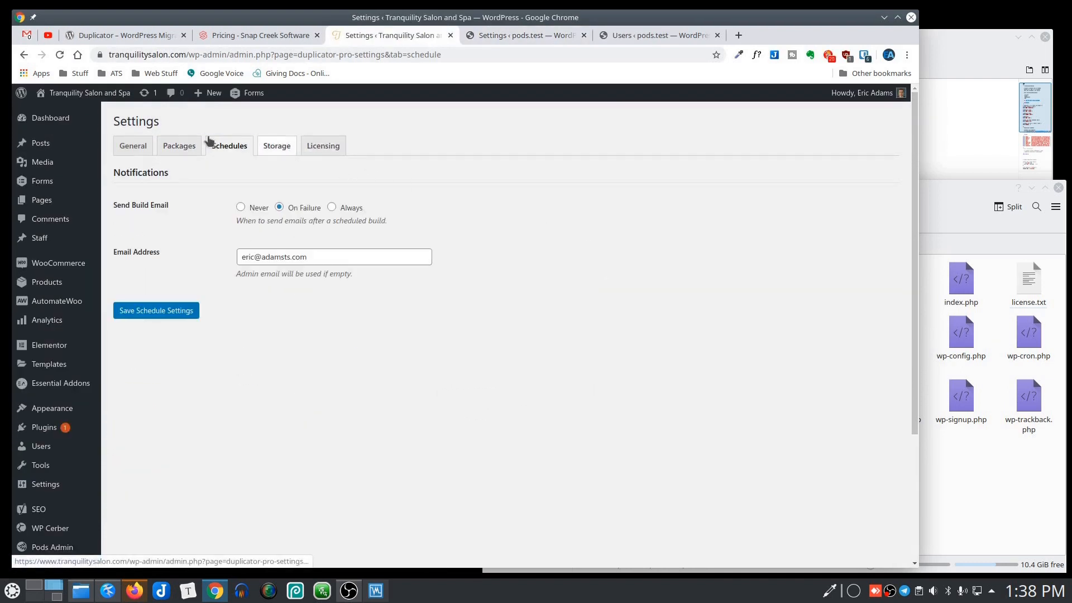
left_click(273, 148)
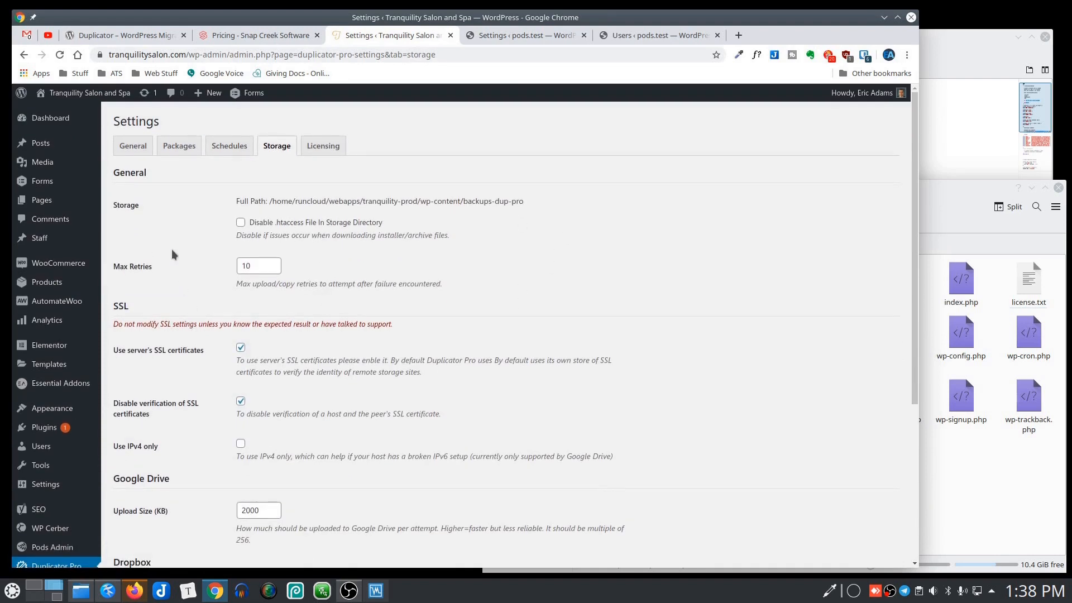
scroll(127, 309, "down", 2)
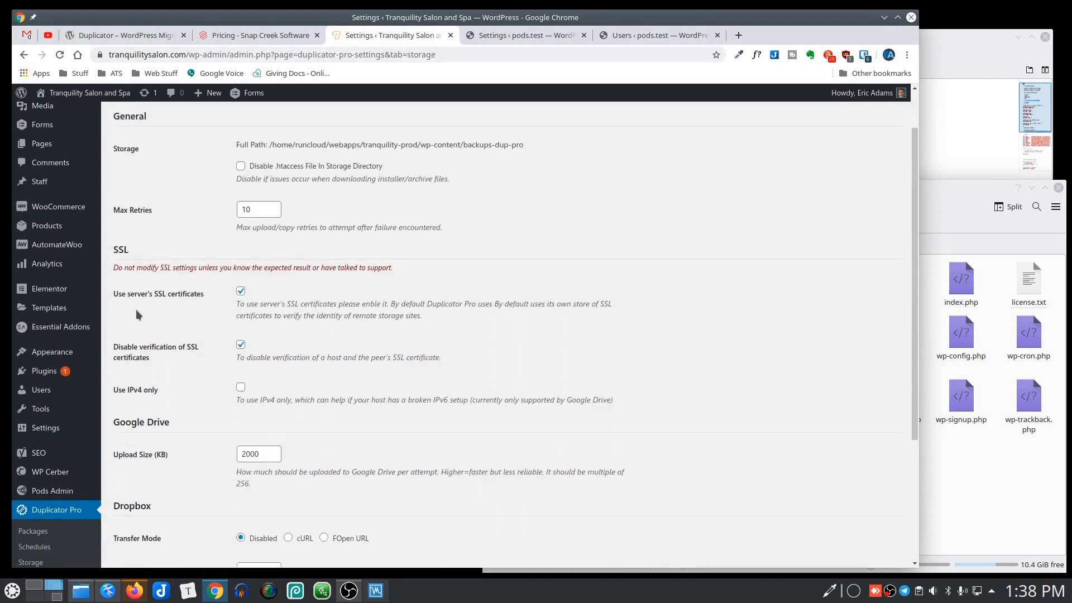
left_click(31, 506)
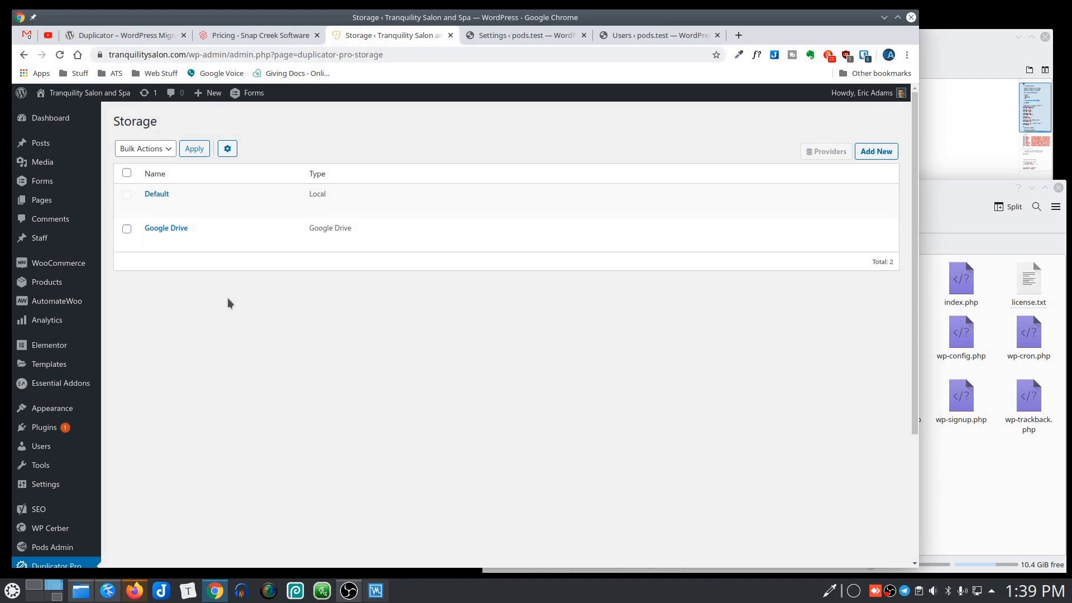
Examine the storage details of the 2020-02-10 weekly backup in the Duplicator Pro packages and return to the package list.
scroll(191, 372, "down", 4)
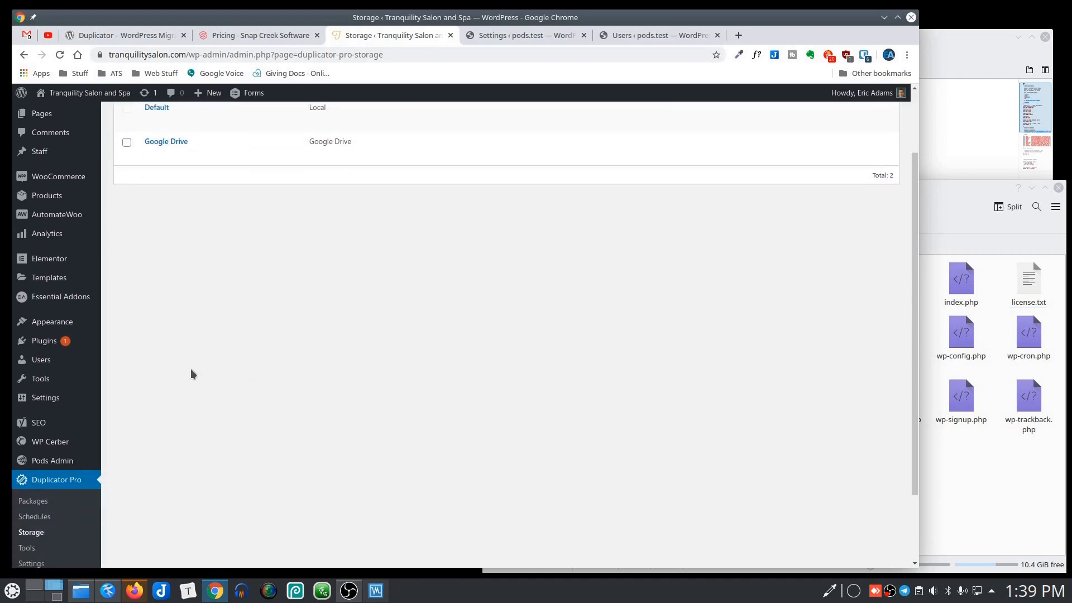
left_click(34, 475)
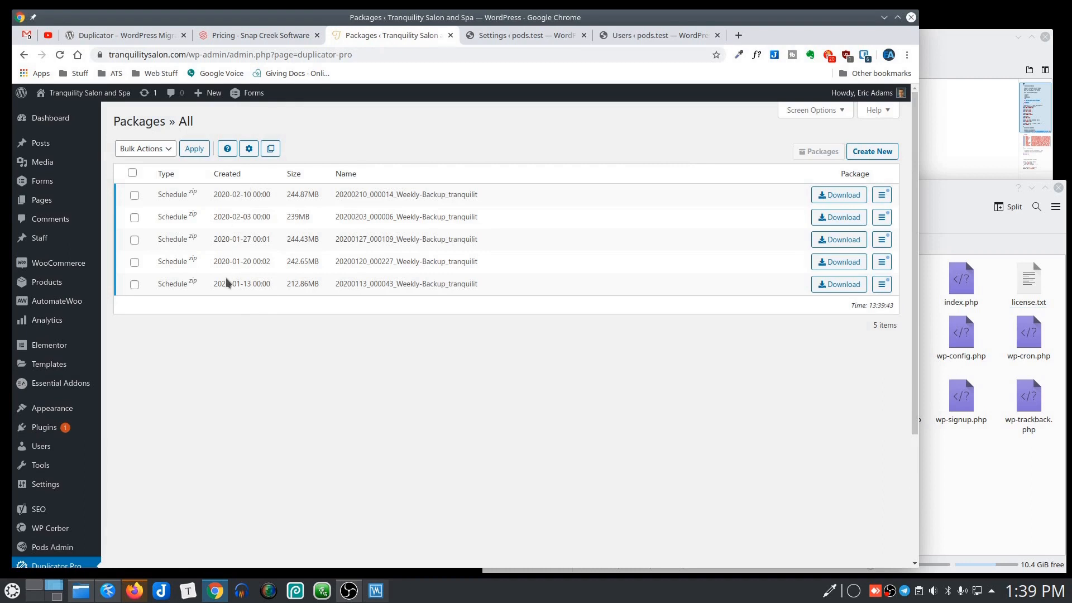
left_click(882, 195)
left_click(840, 217)
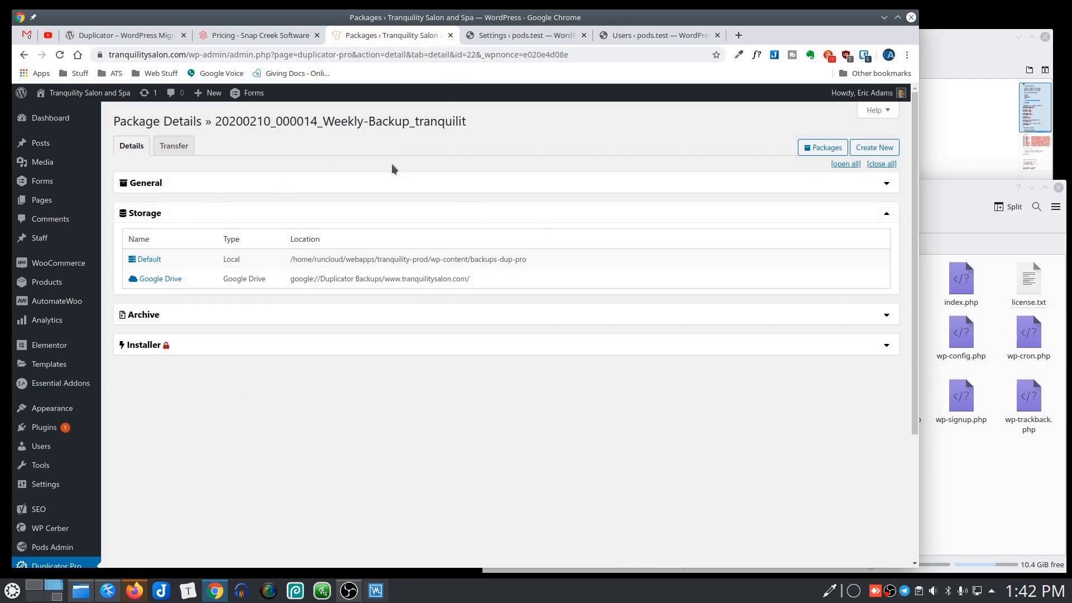
key("alt+Left")
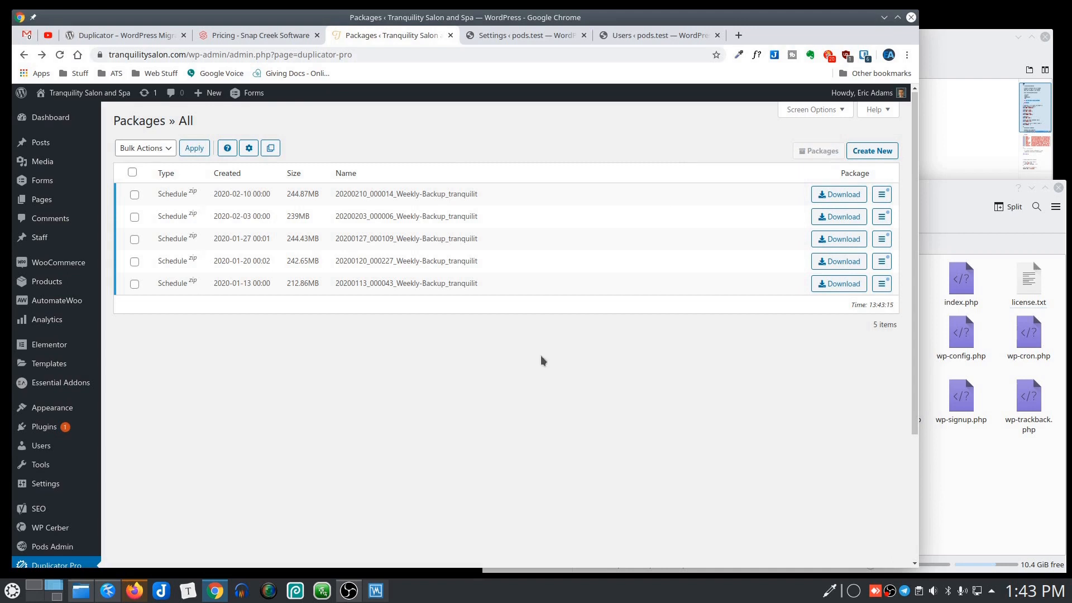
Open the list of backup schedules in Duplicator Pro on the Tranquility Salon site.
scroll(454, 336, "down", 6)
scroll(303, 408, "up", 1)
scroll(268, 435, "up", 3)
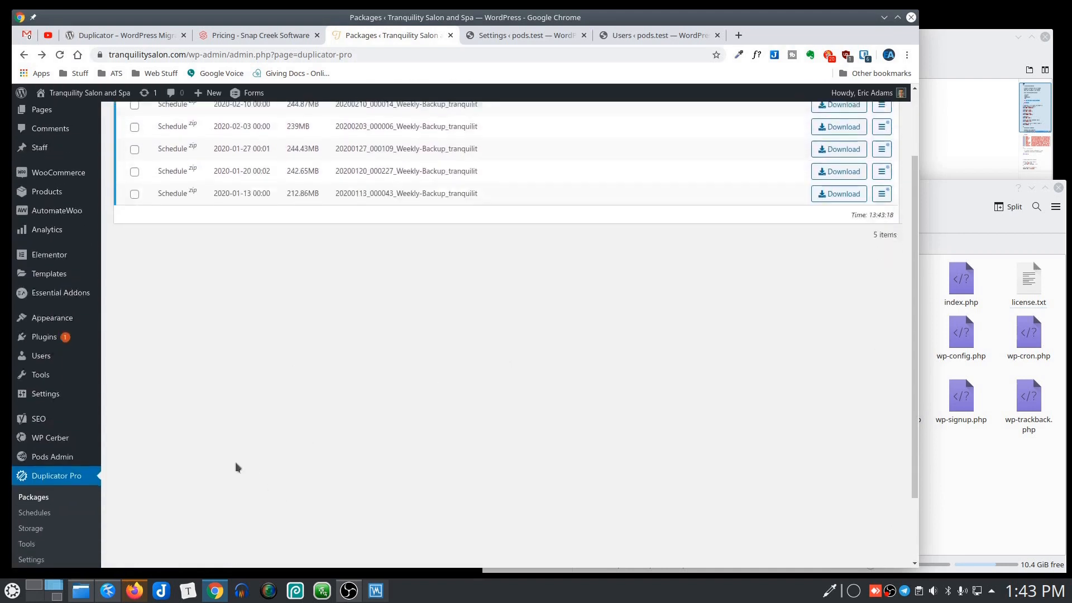
scroll(234, 467, "down", 3)
left_click(34, 427)
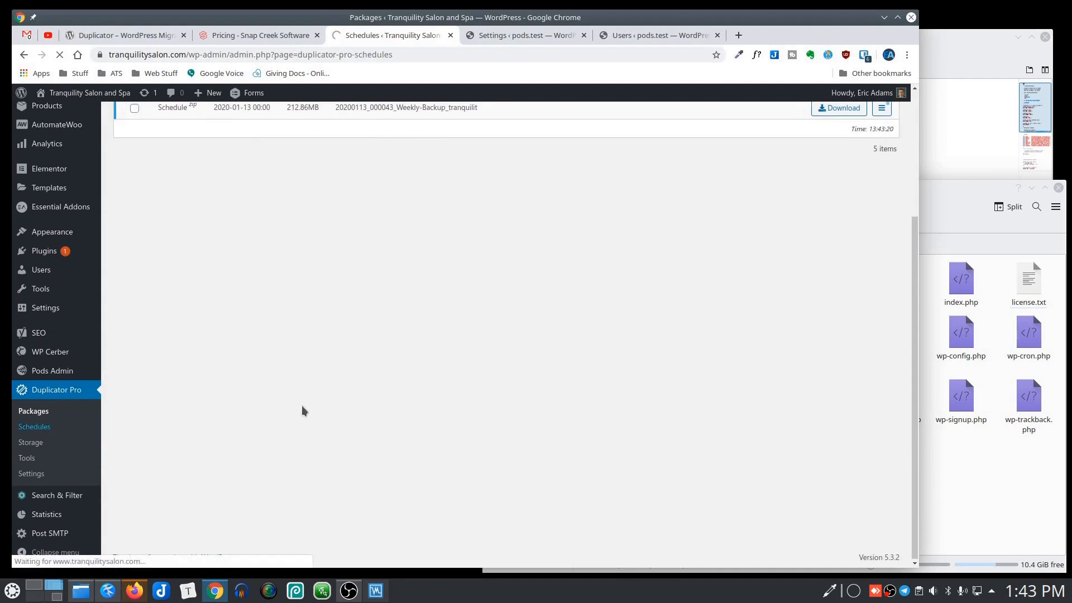